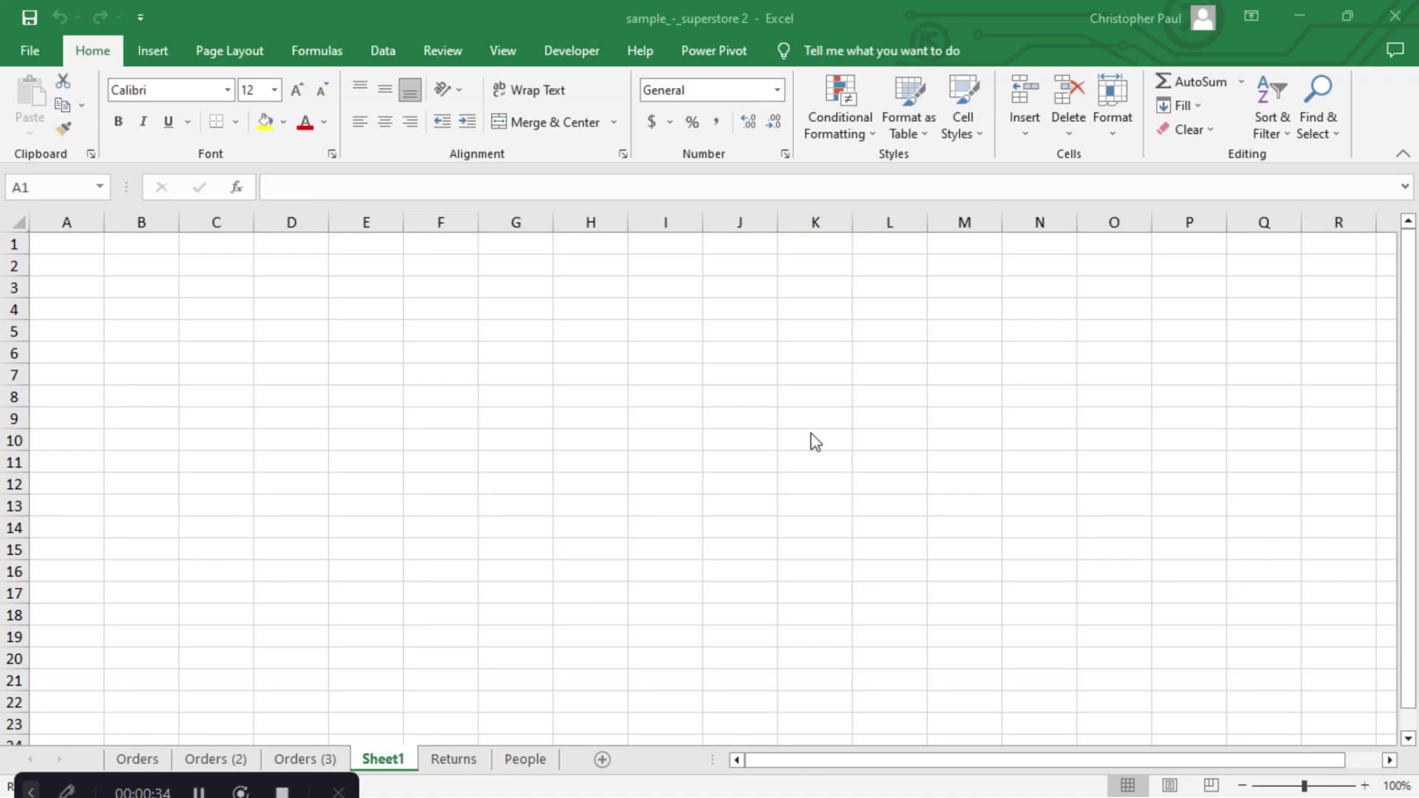
Enter the number 3 in cell D4 and the text Lecture in cell E4.
click(301, 309)
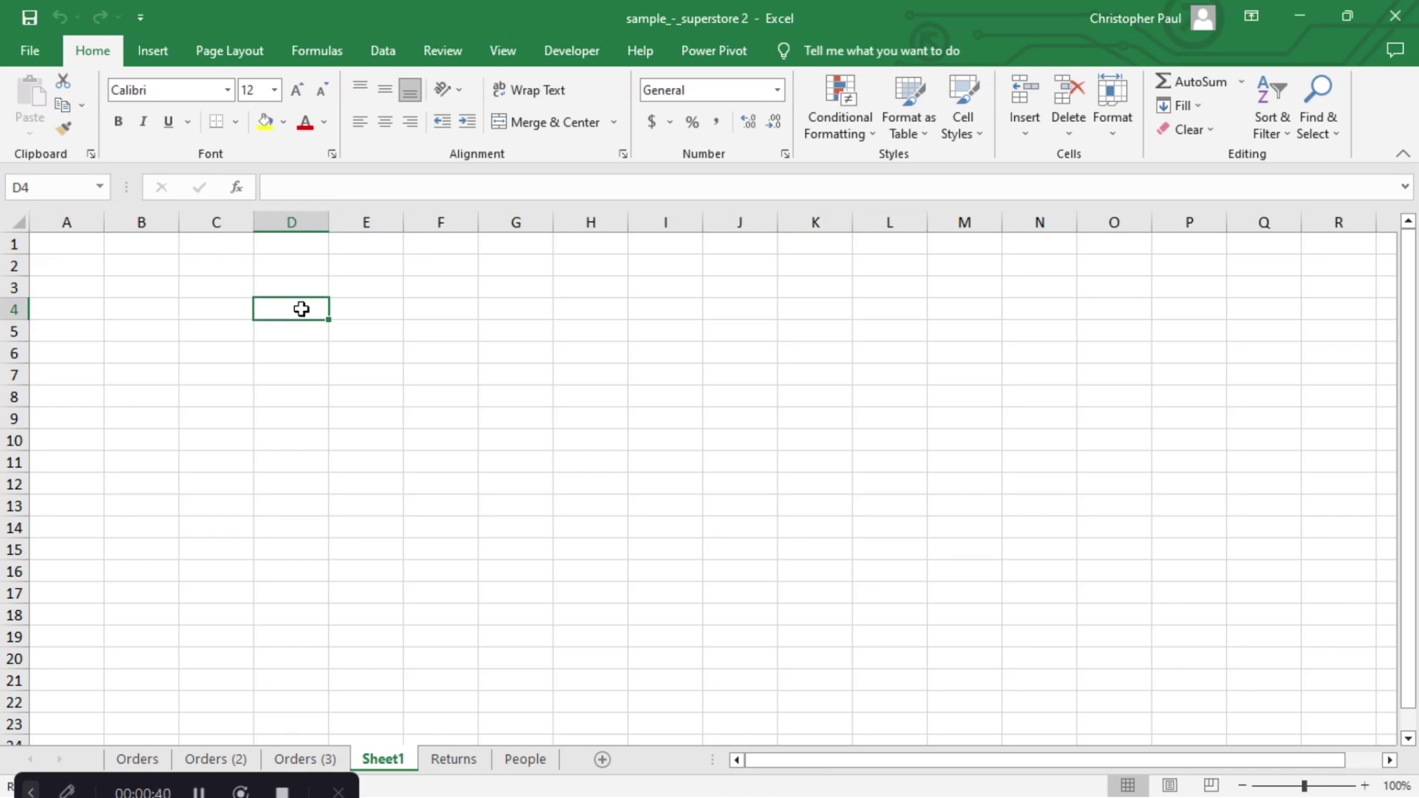
text(3)
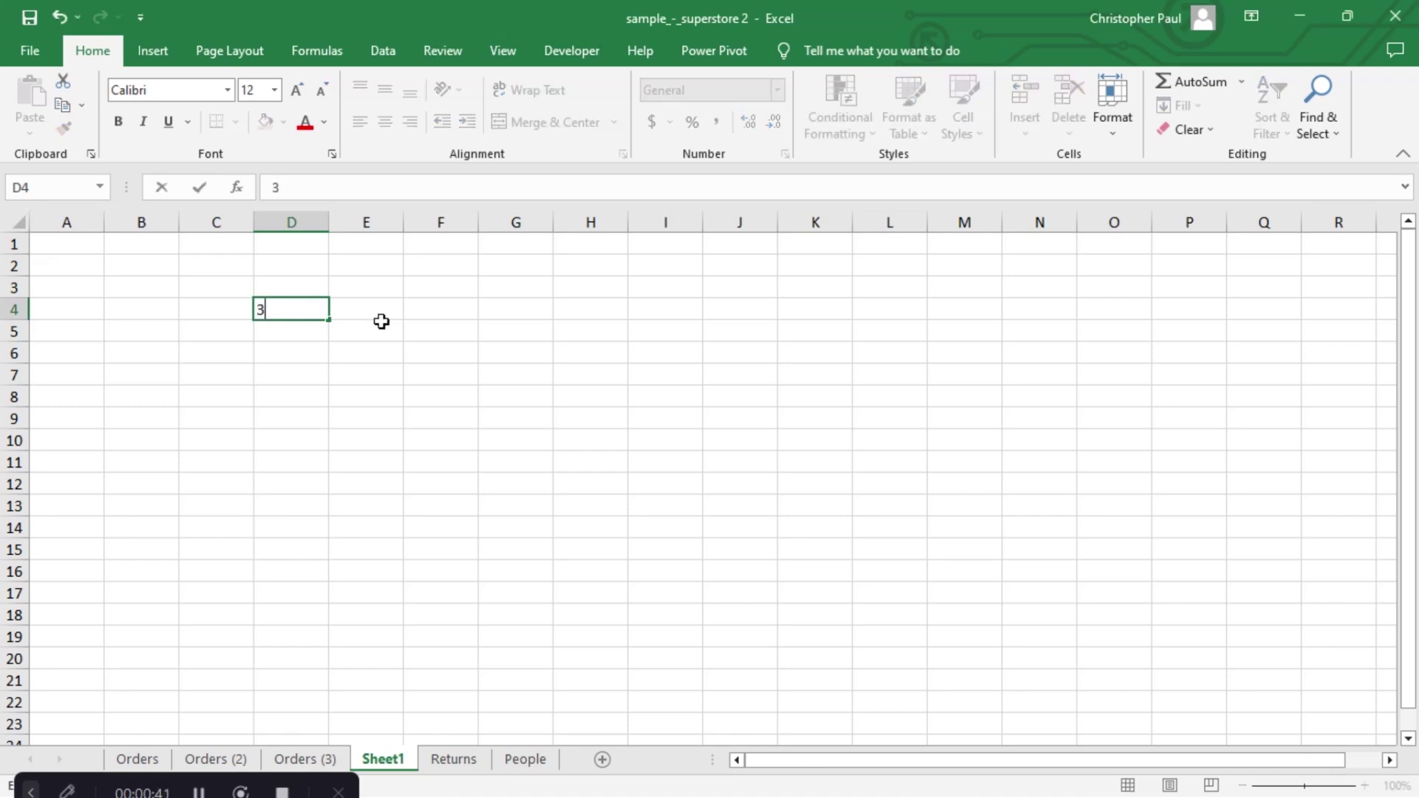
key(Return)
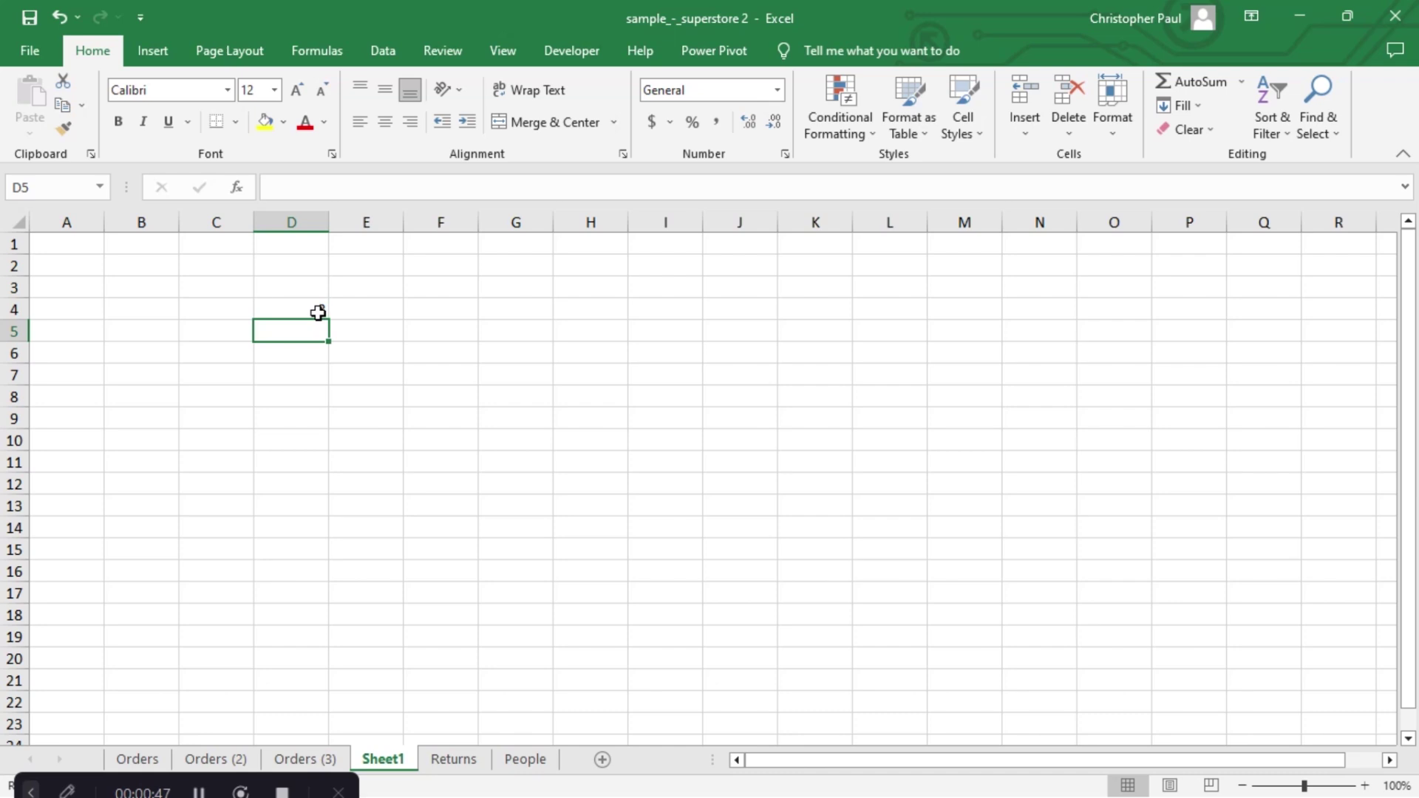
click(368, 306)
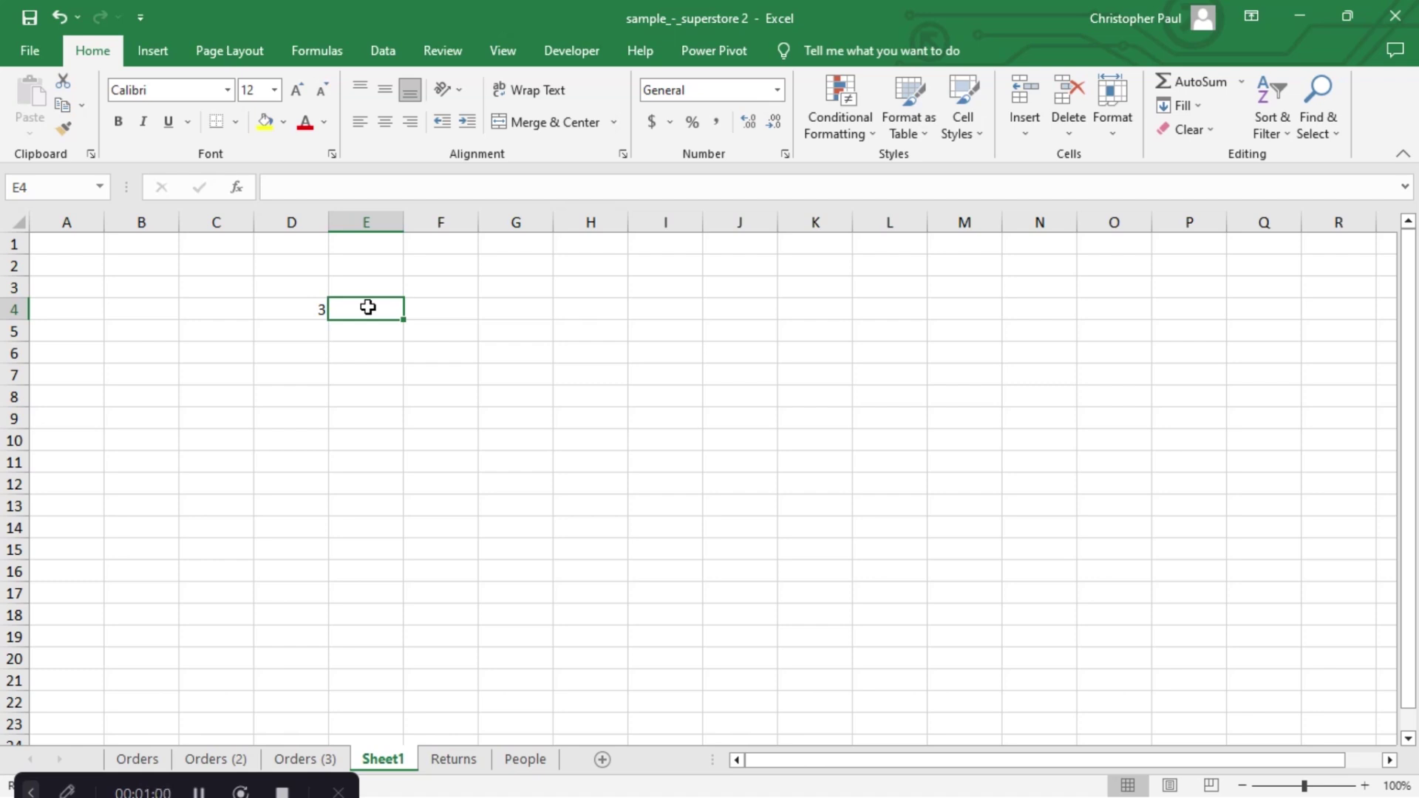
text(T)
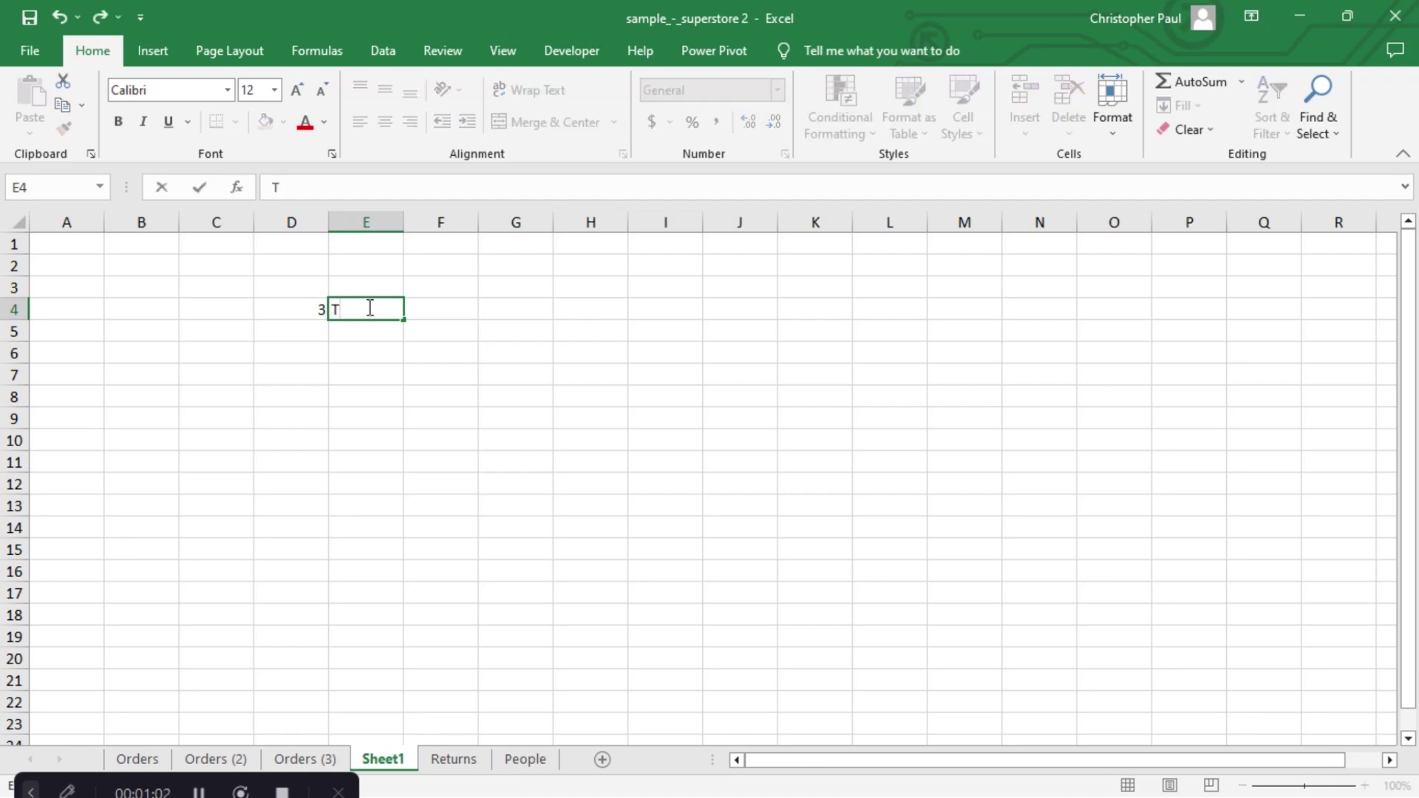
key(BackSpace)
text(Lecture)
key(Return)
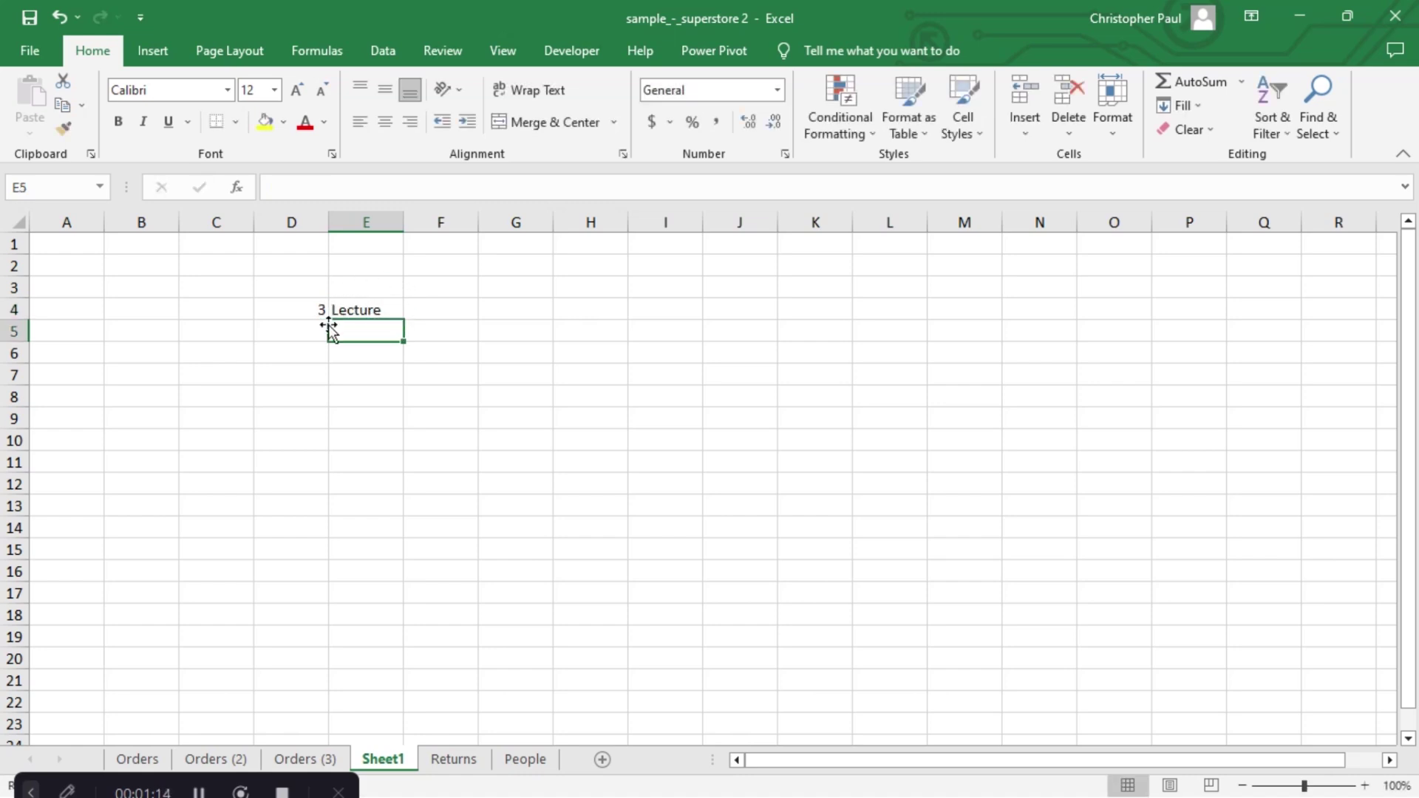
click(375, 310)
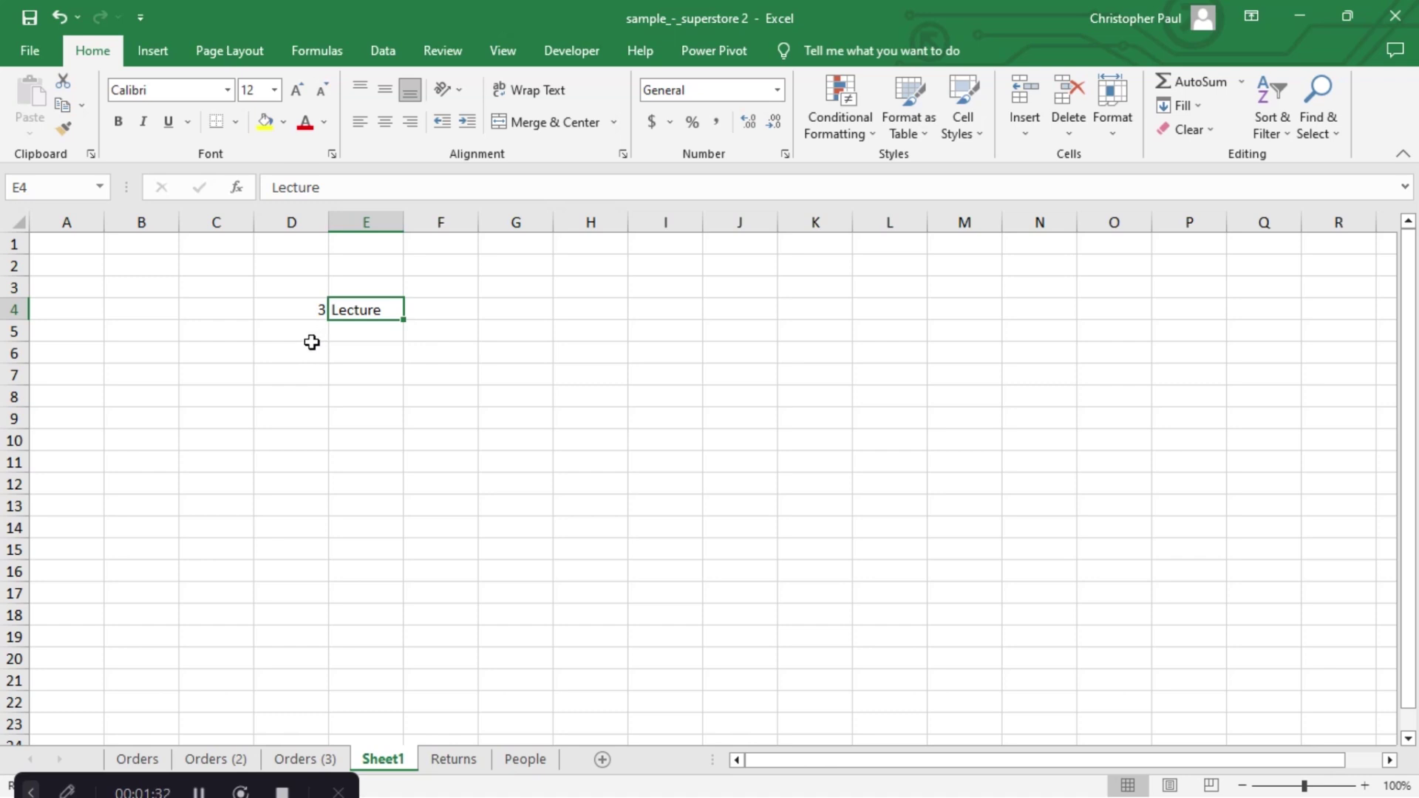
Enter the decimal 3.4 in cell D5 and the whole number 9 in cell E5.
click(316, 335)
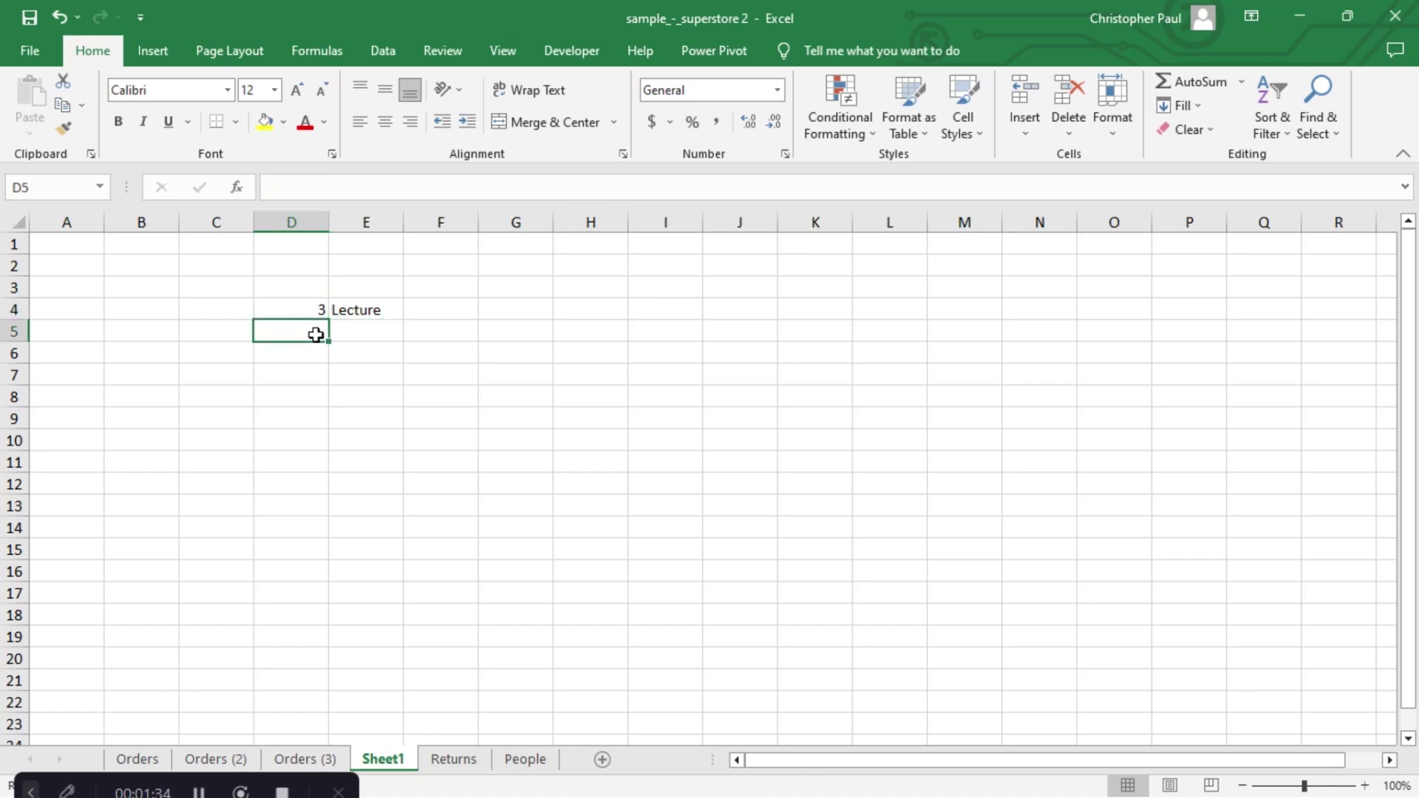
text(3.4)
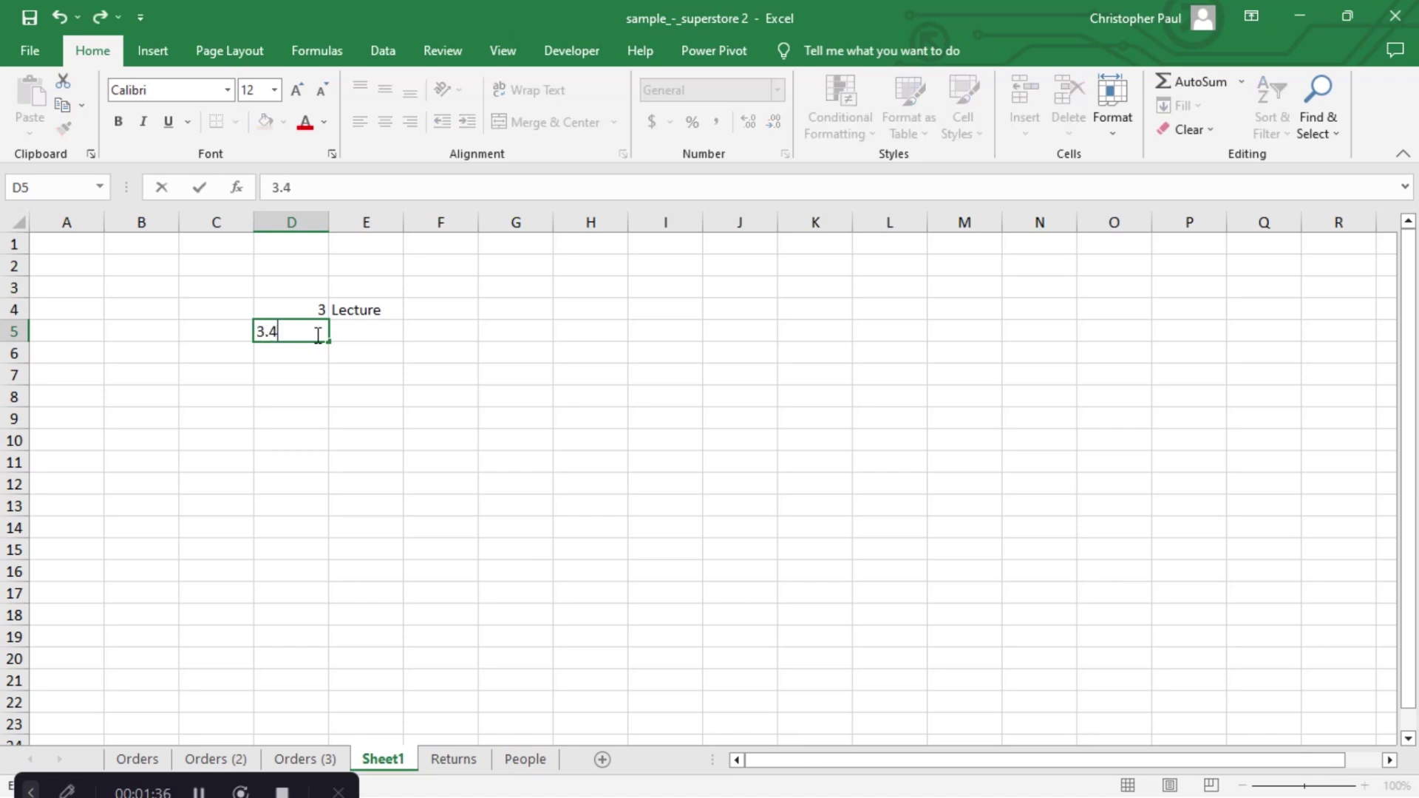
key(Return)
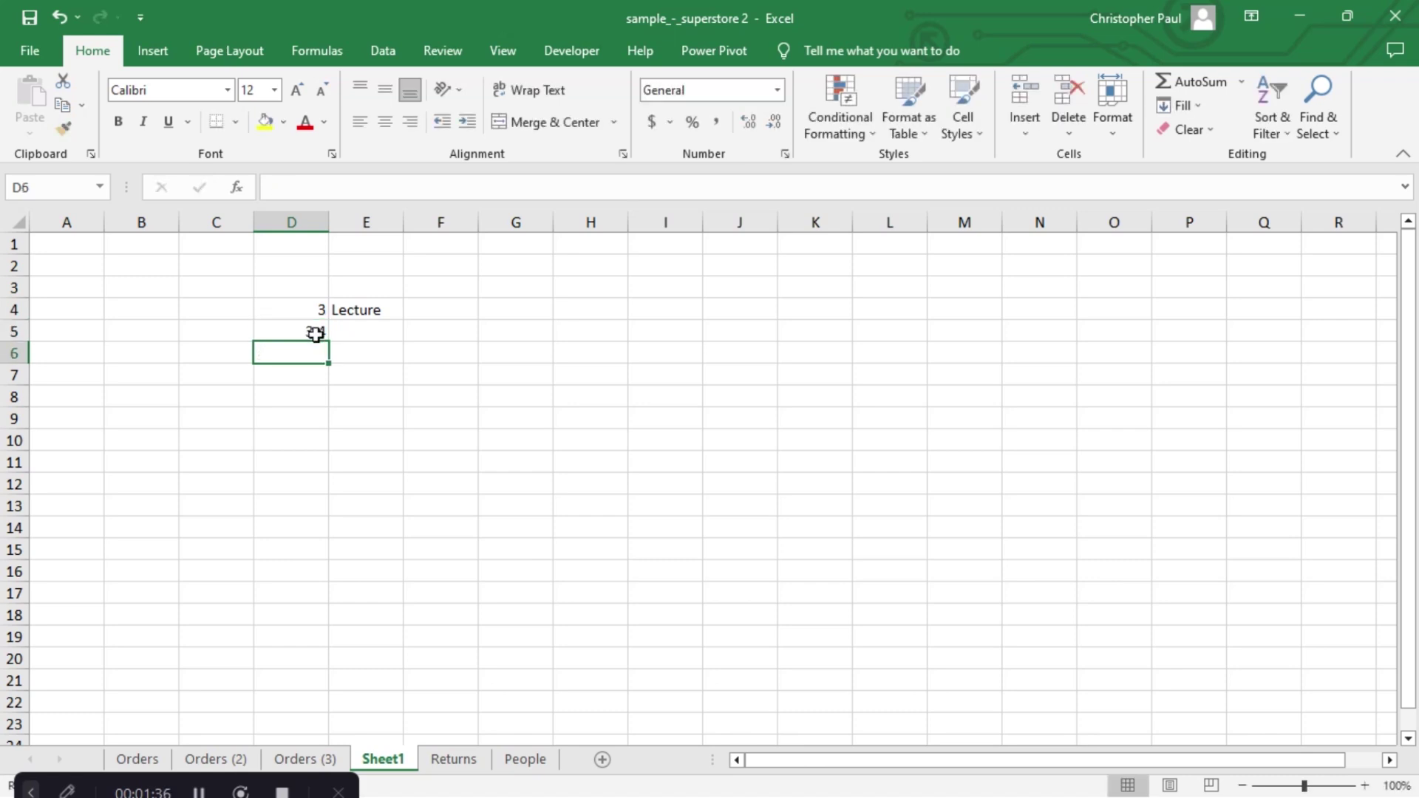
click(356, 334)
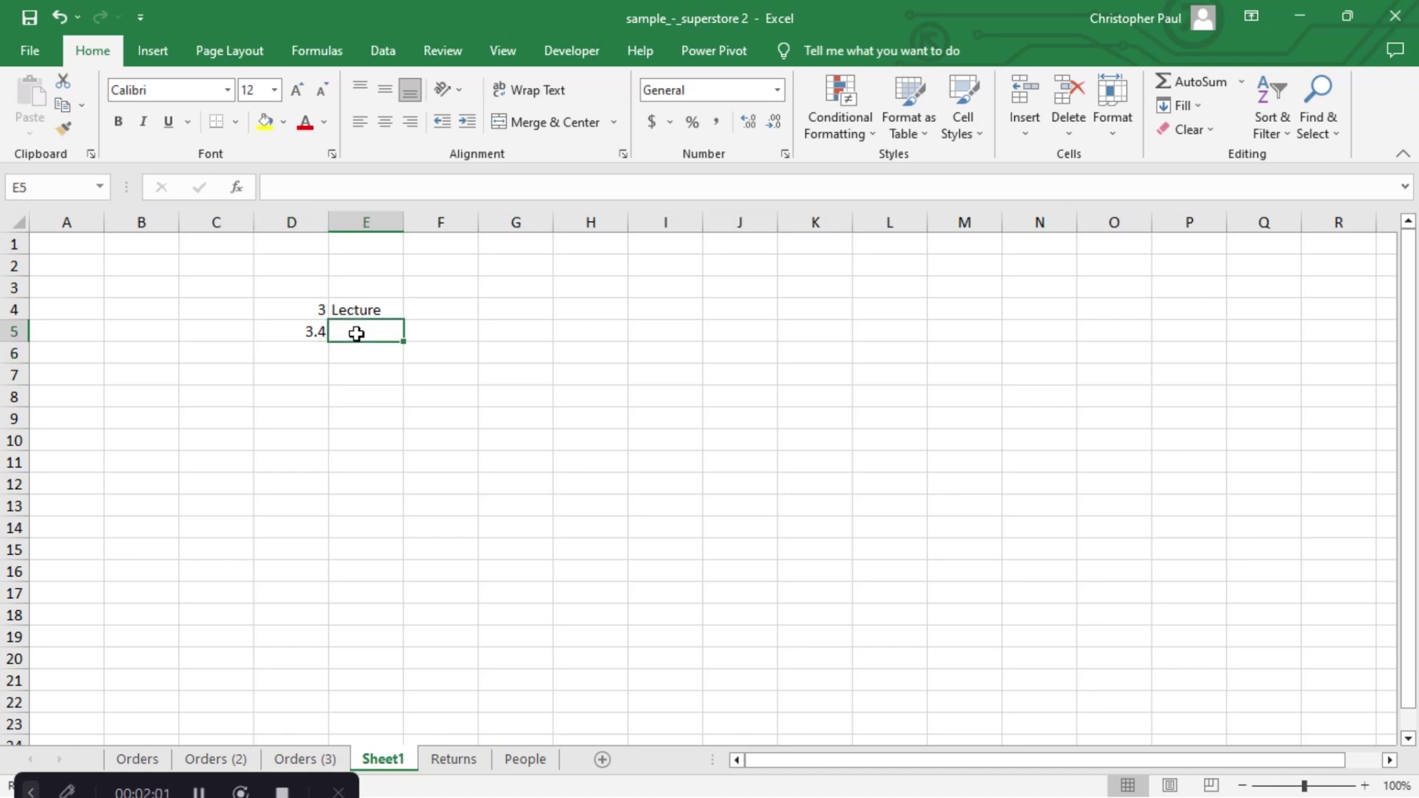
text(9)
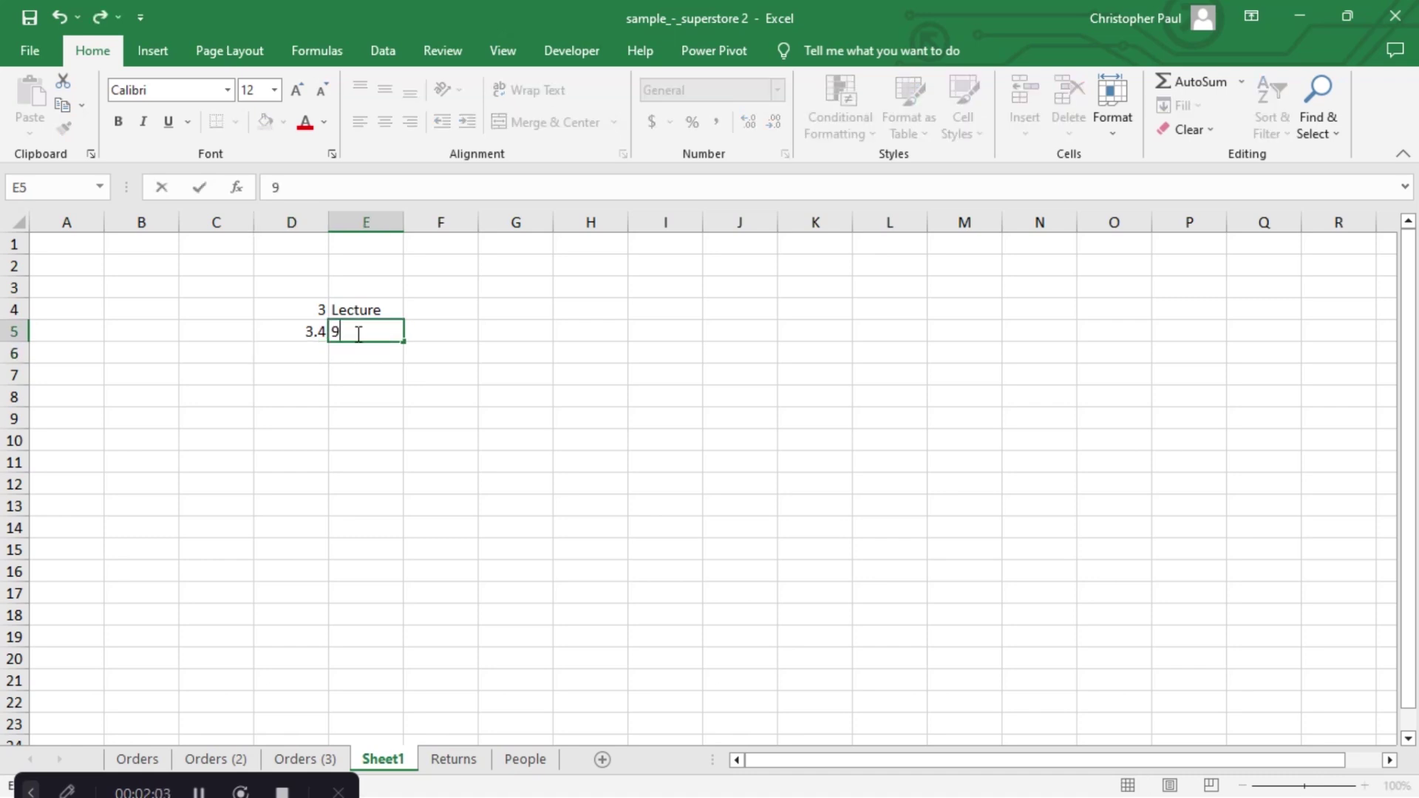
key(Return)
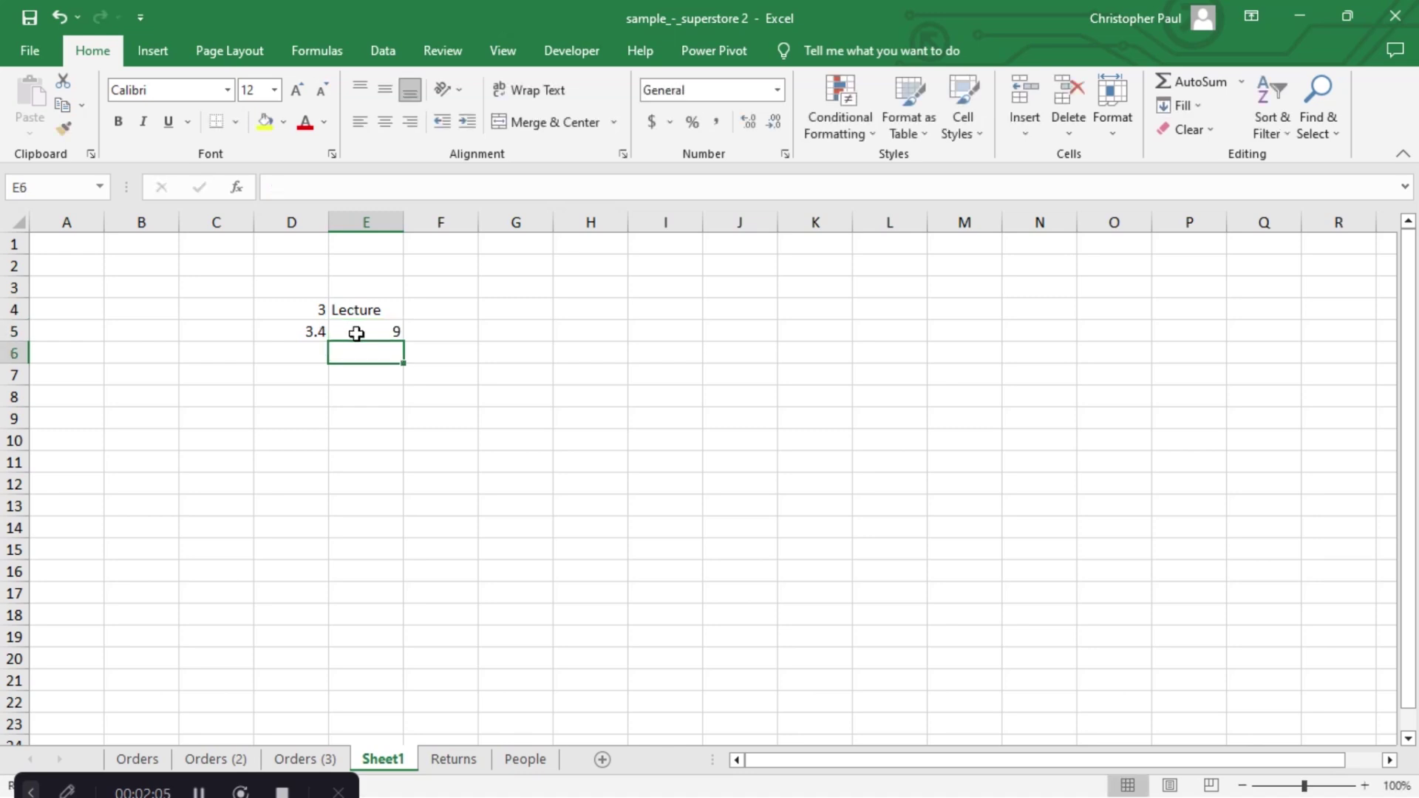
Check the number format of cells E5 and E4 and look over the available number formats.
click(374, 331)
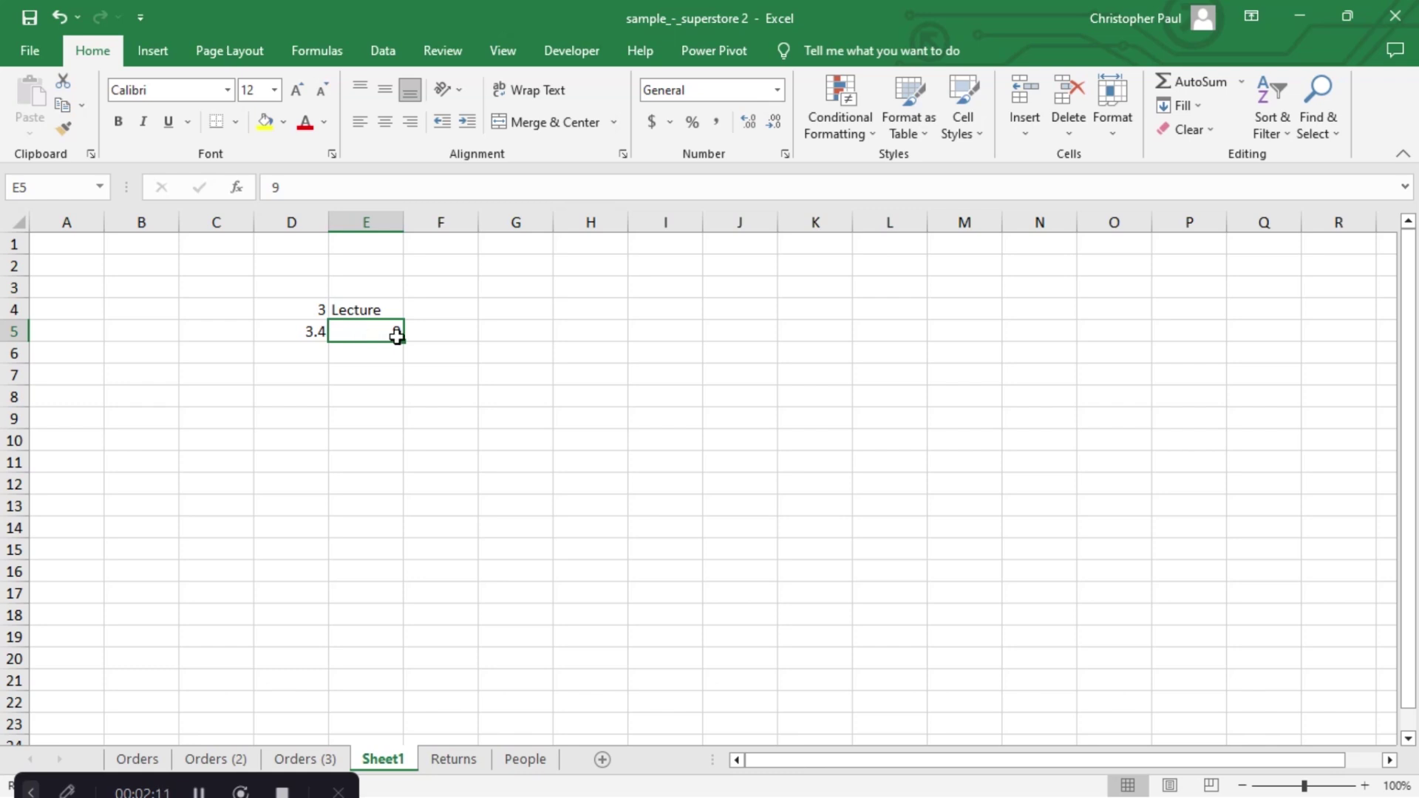
click(367, 305)
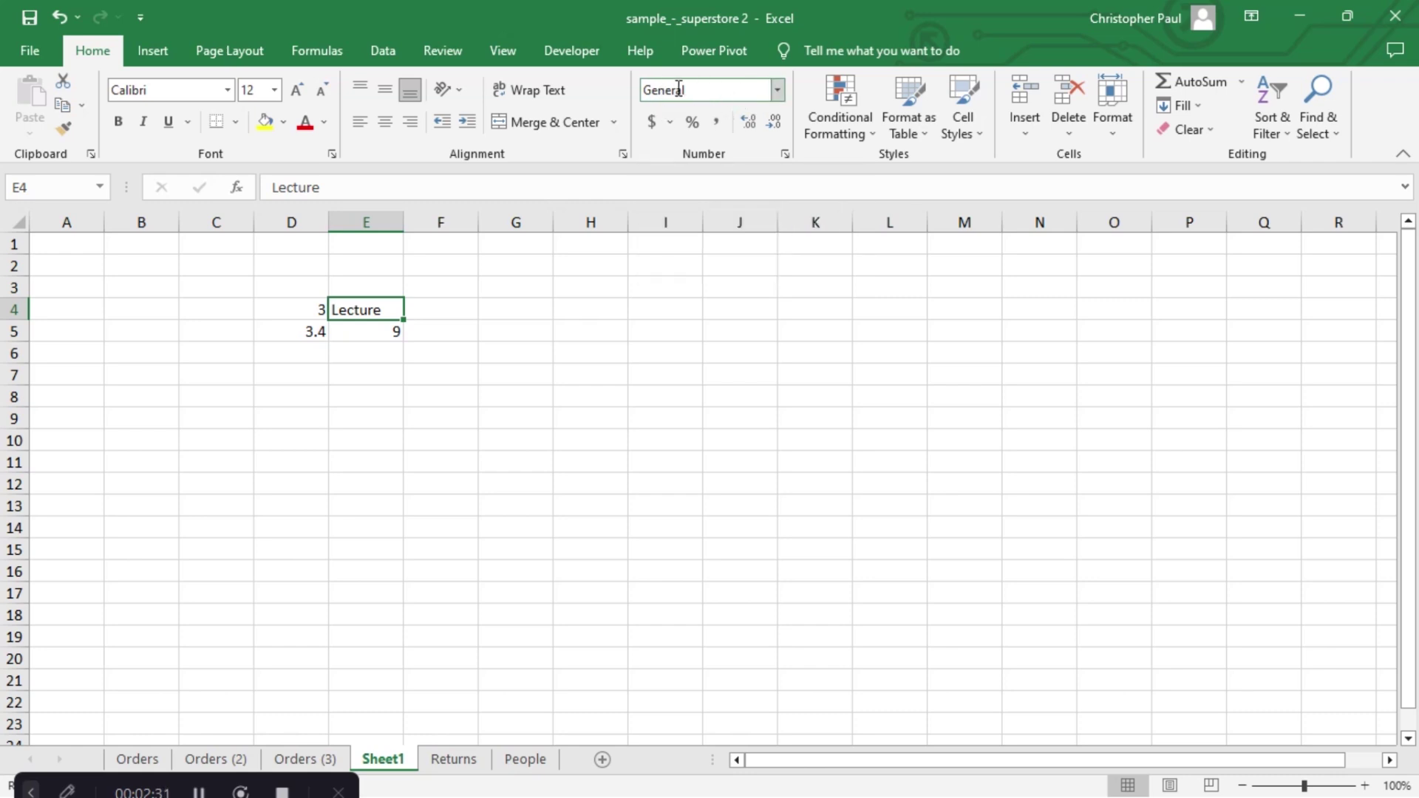
click(780, 90)
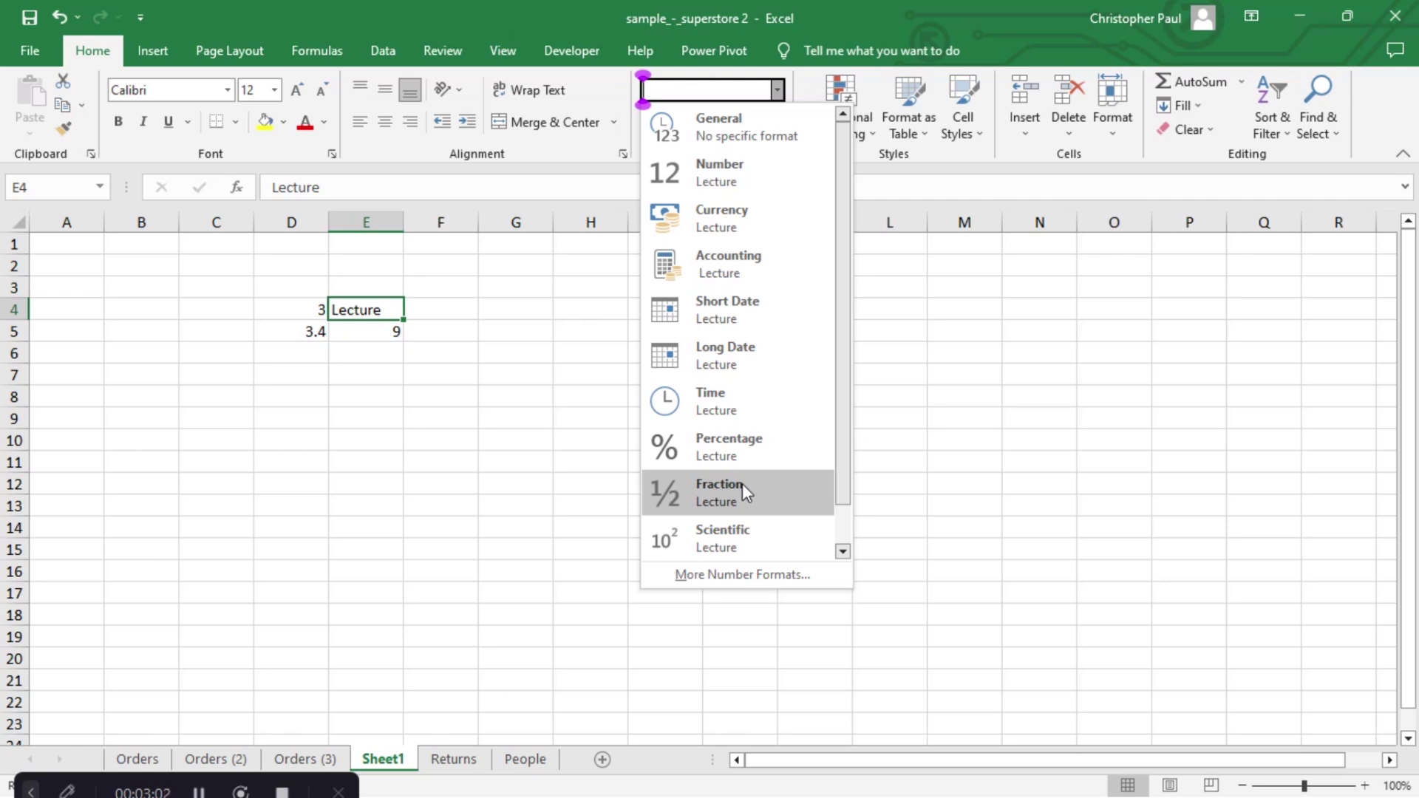
click(346, 391)
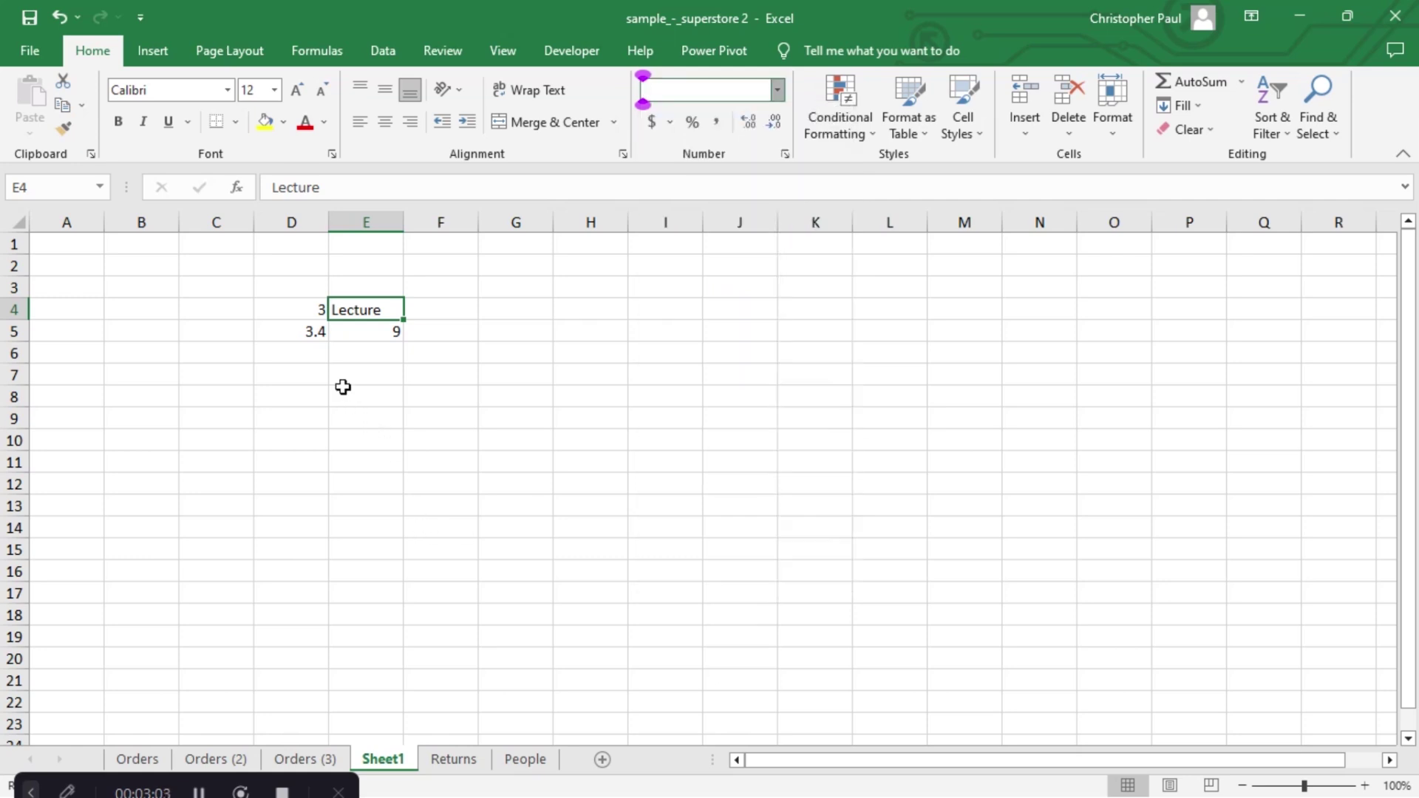
Enter the date 2/8/2023 with slashes in cell E7 and check its number format.
click(344, 384)
text(2)
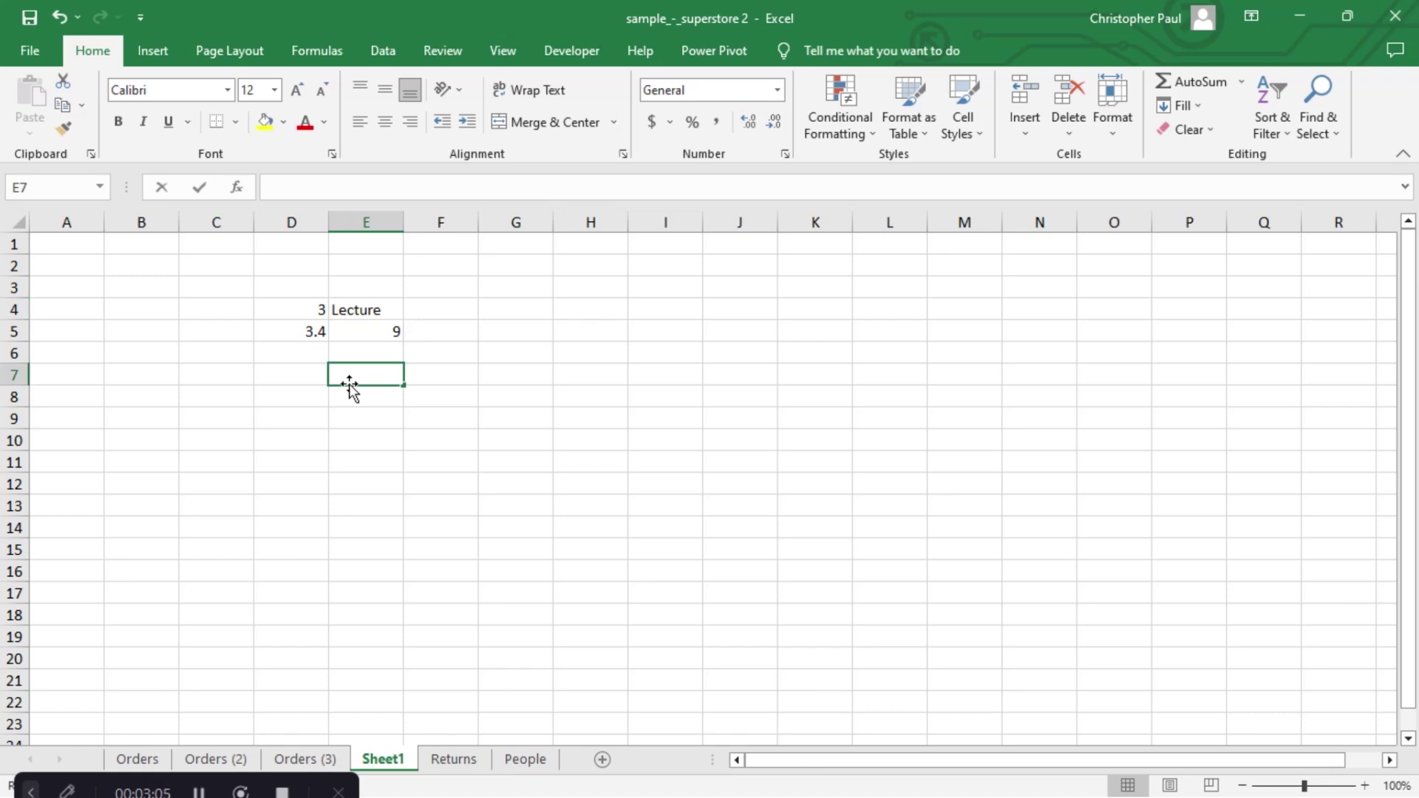
text(/)
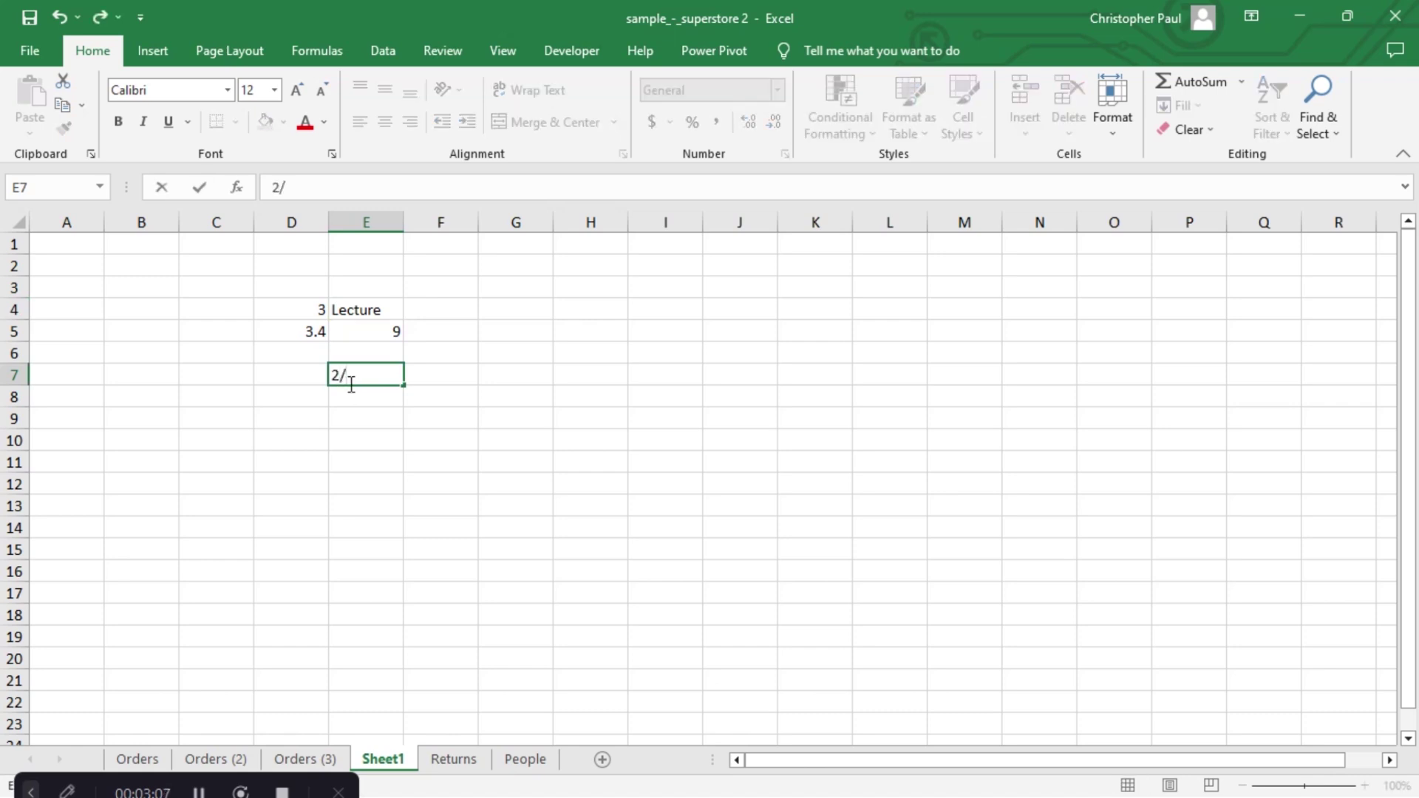
text(8/2023)
key(Return)
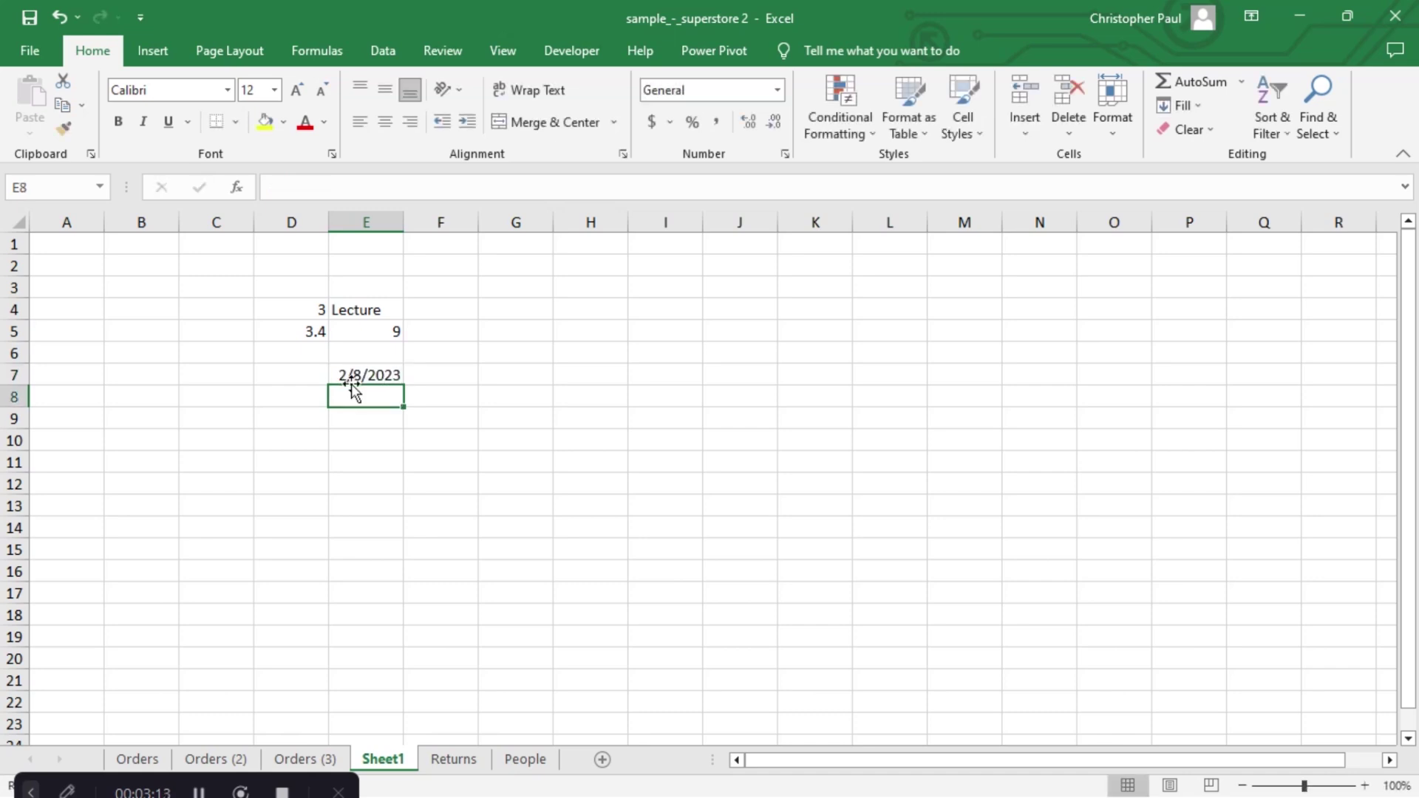
click(376, 375)
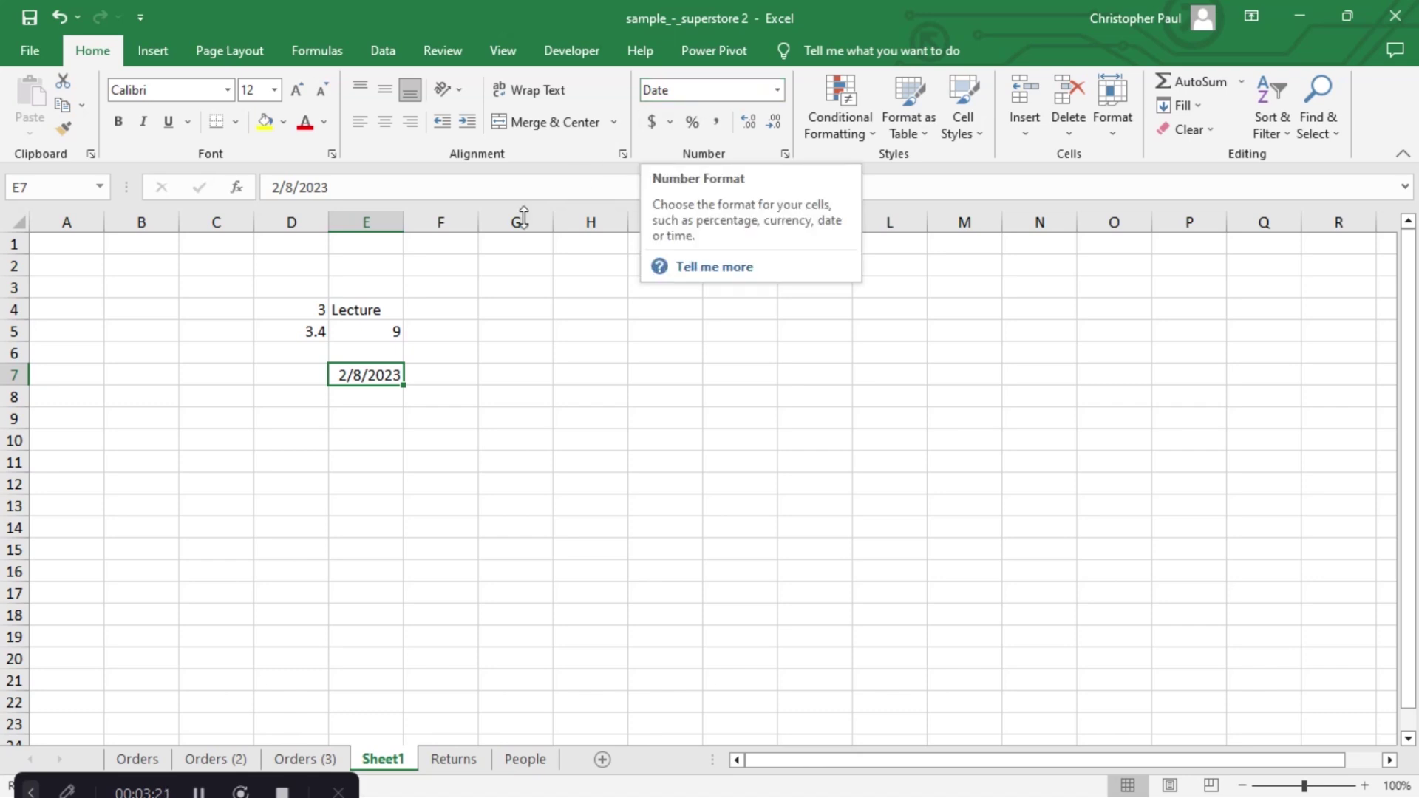
Enter the same date with hyphens, as 2-8-2023, in cell E8.
click(364, 394)
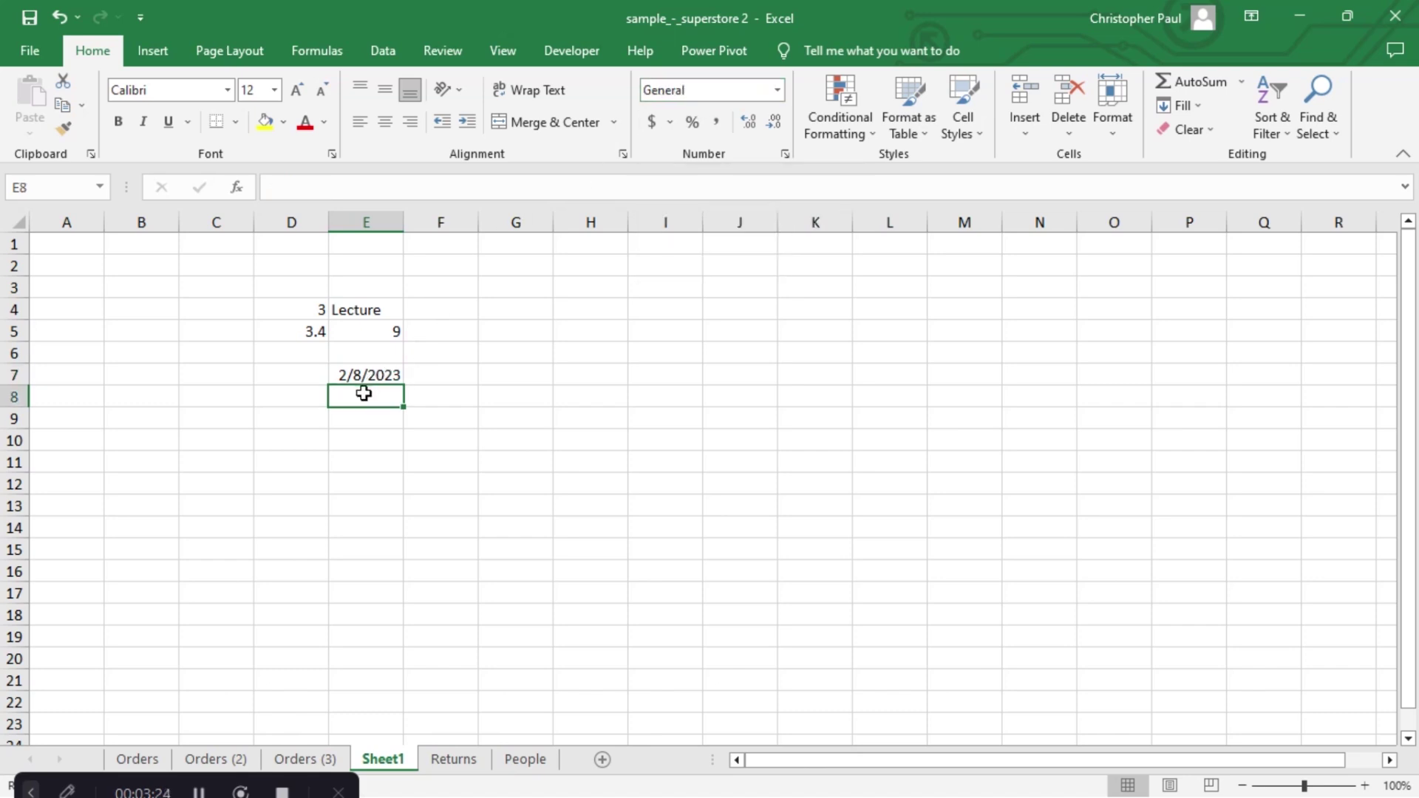
text(2-)
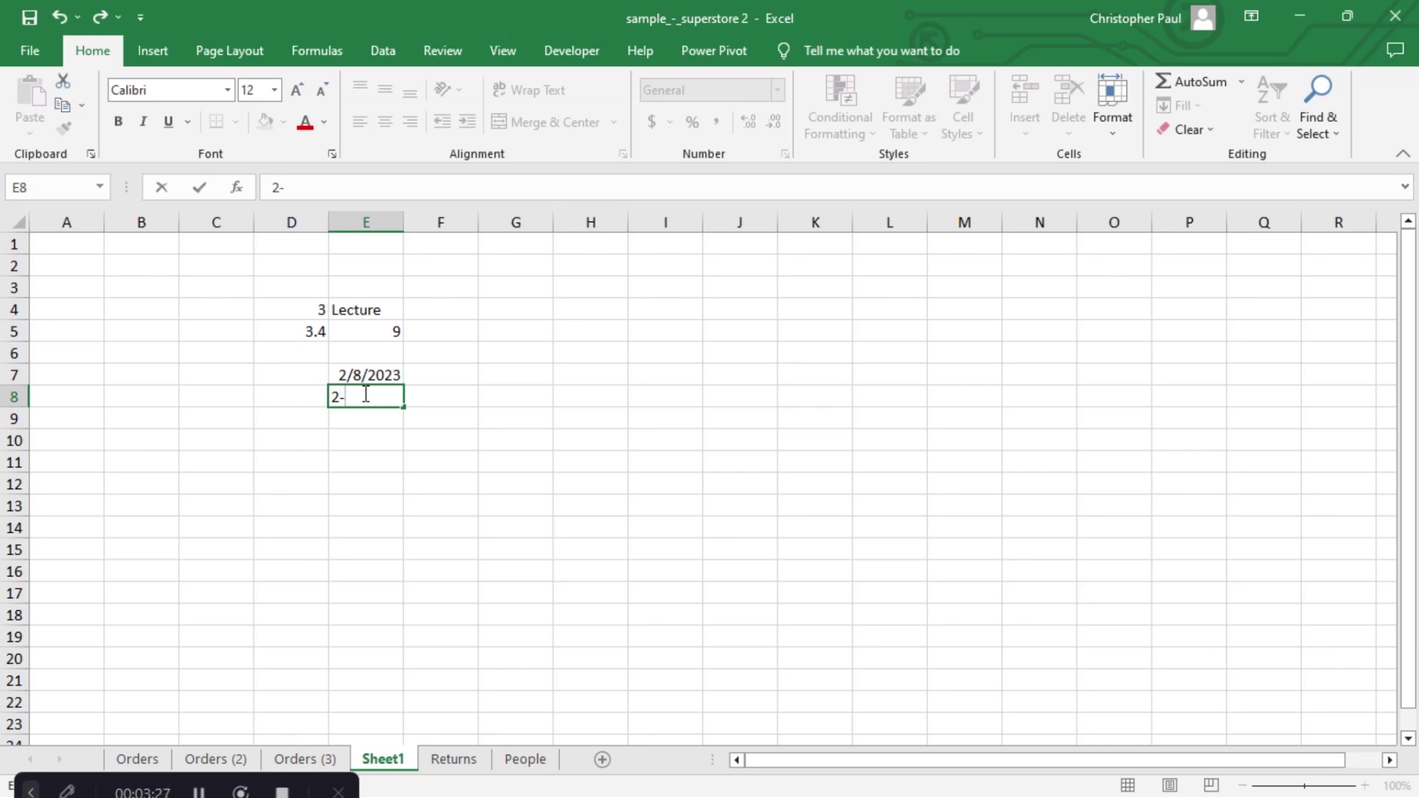
text(8-2023)
key(Return)
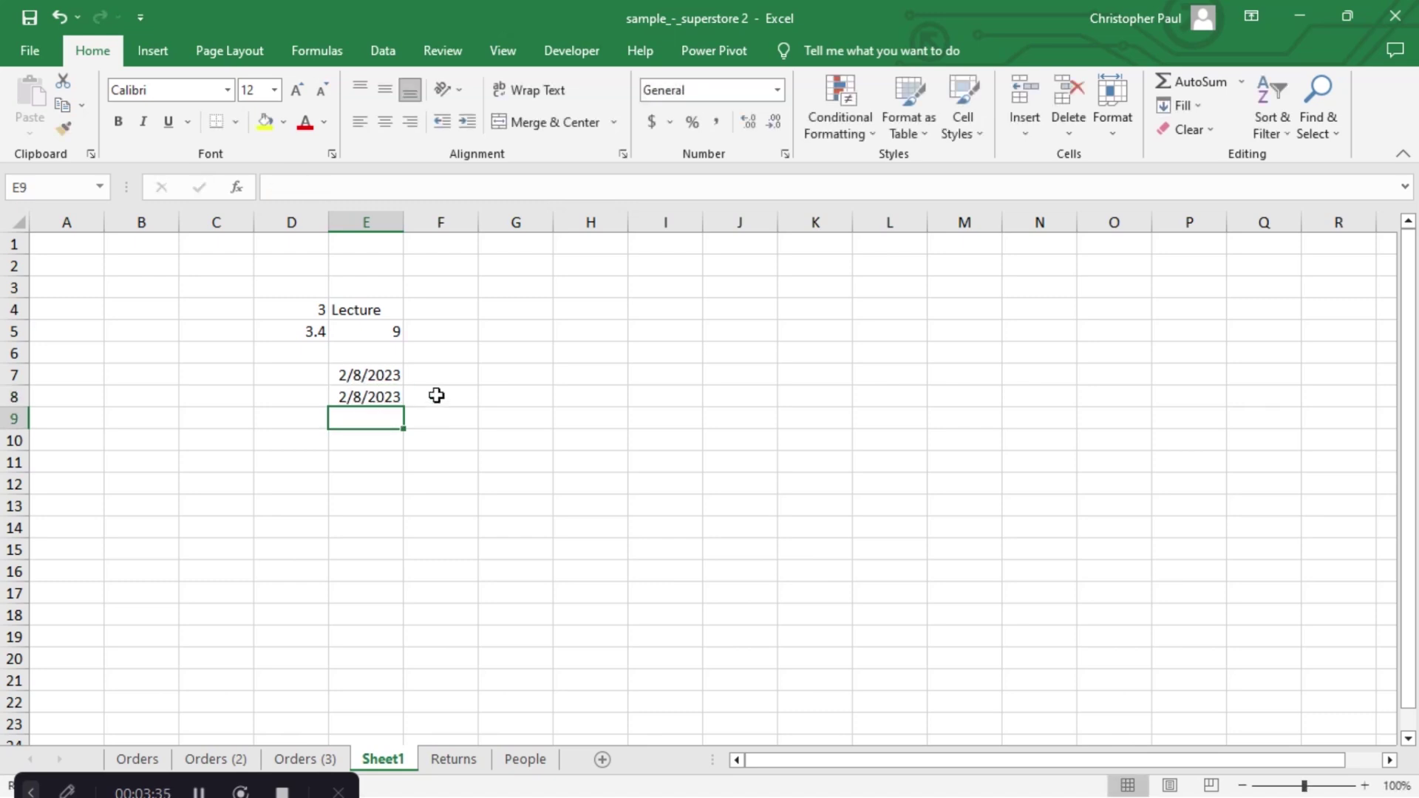
click(385, 374)
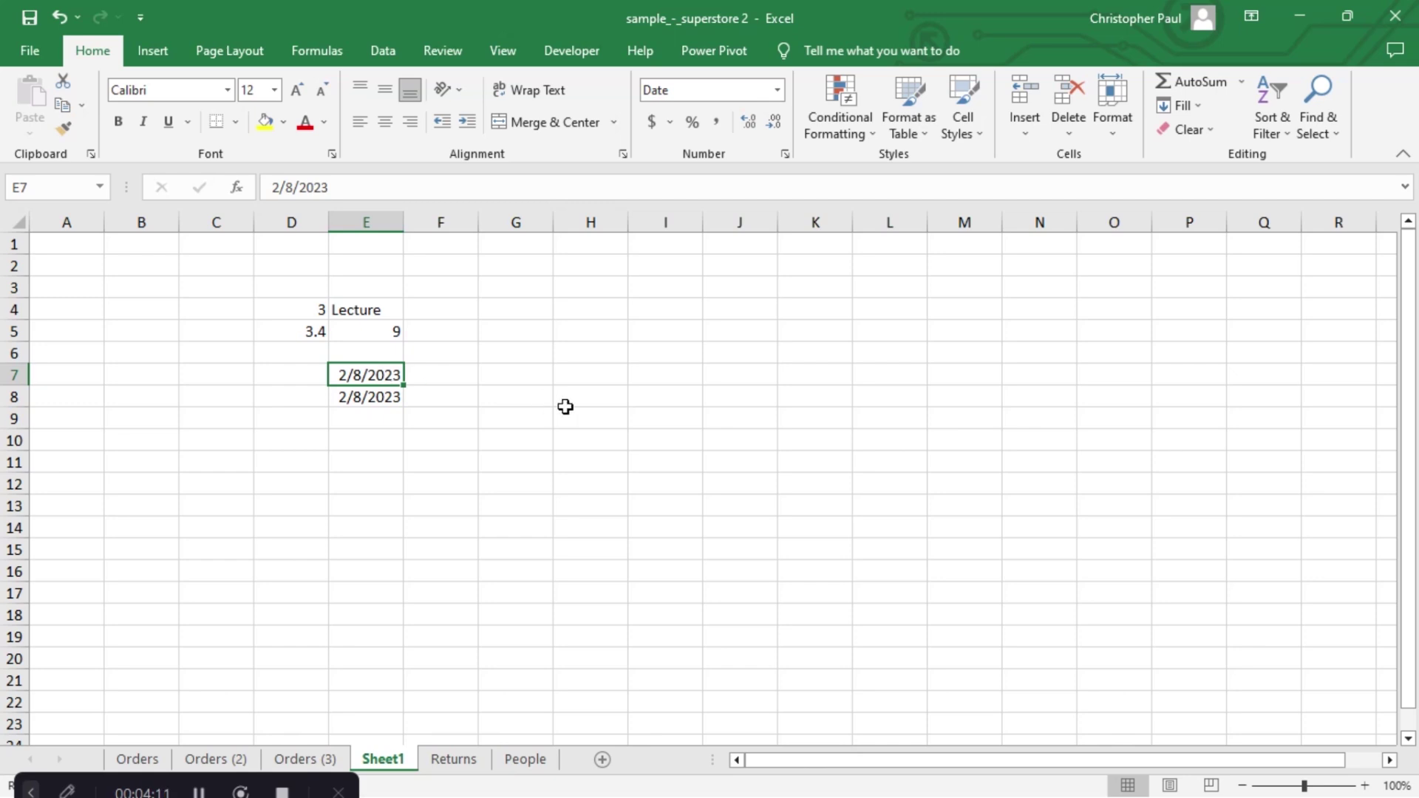
Open the full Format Cells number settings for cell E5, keeping the entered data in view.
click(372, 327)
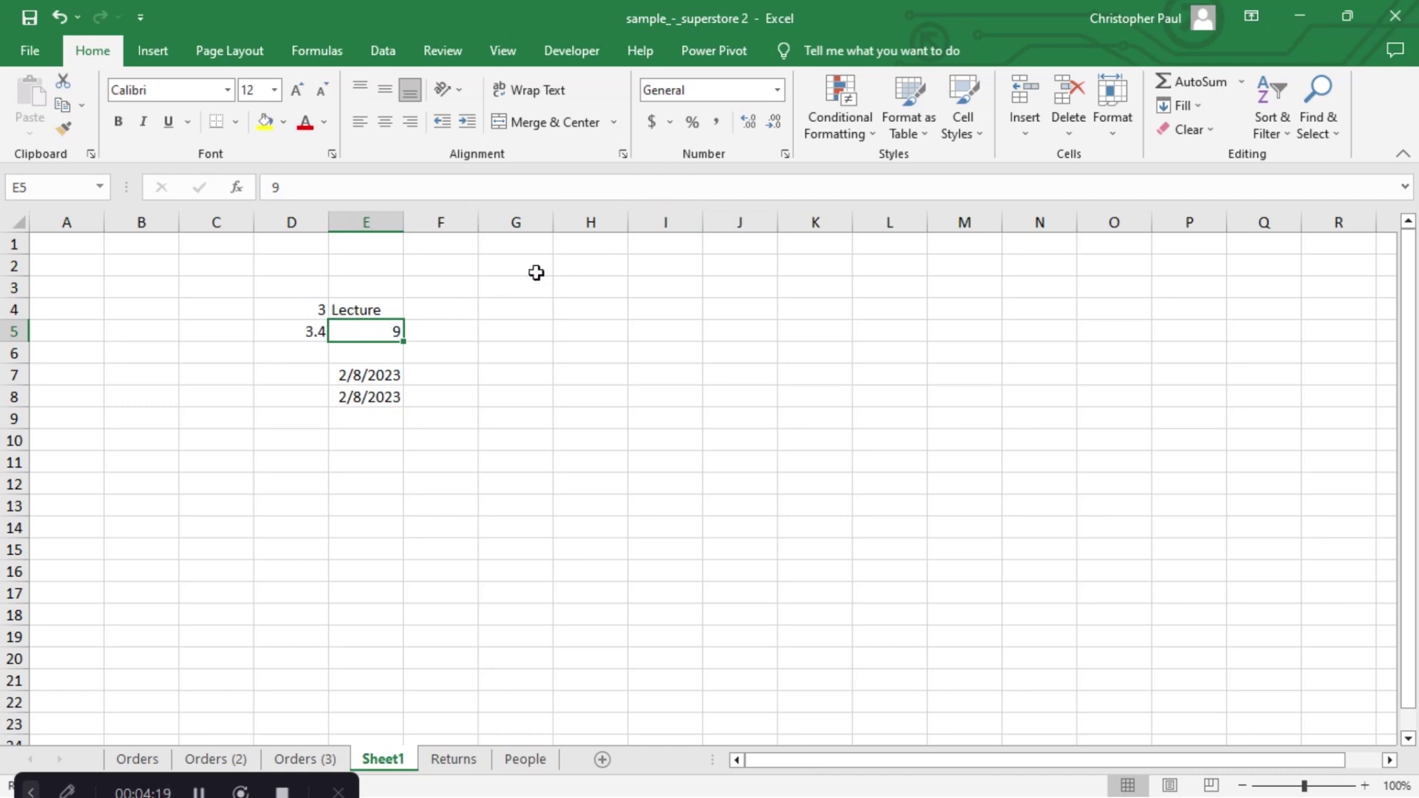
click(778, 90)
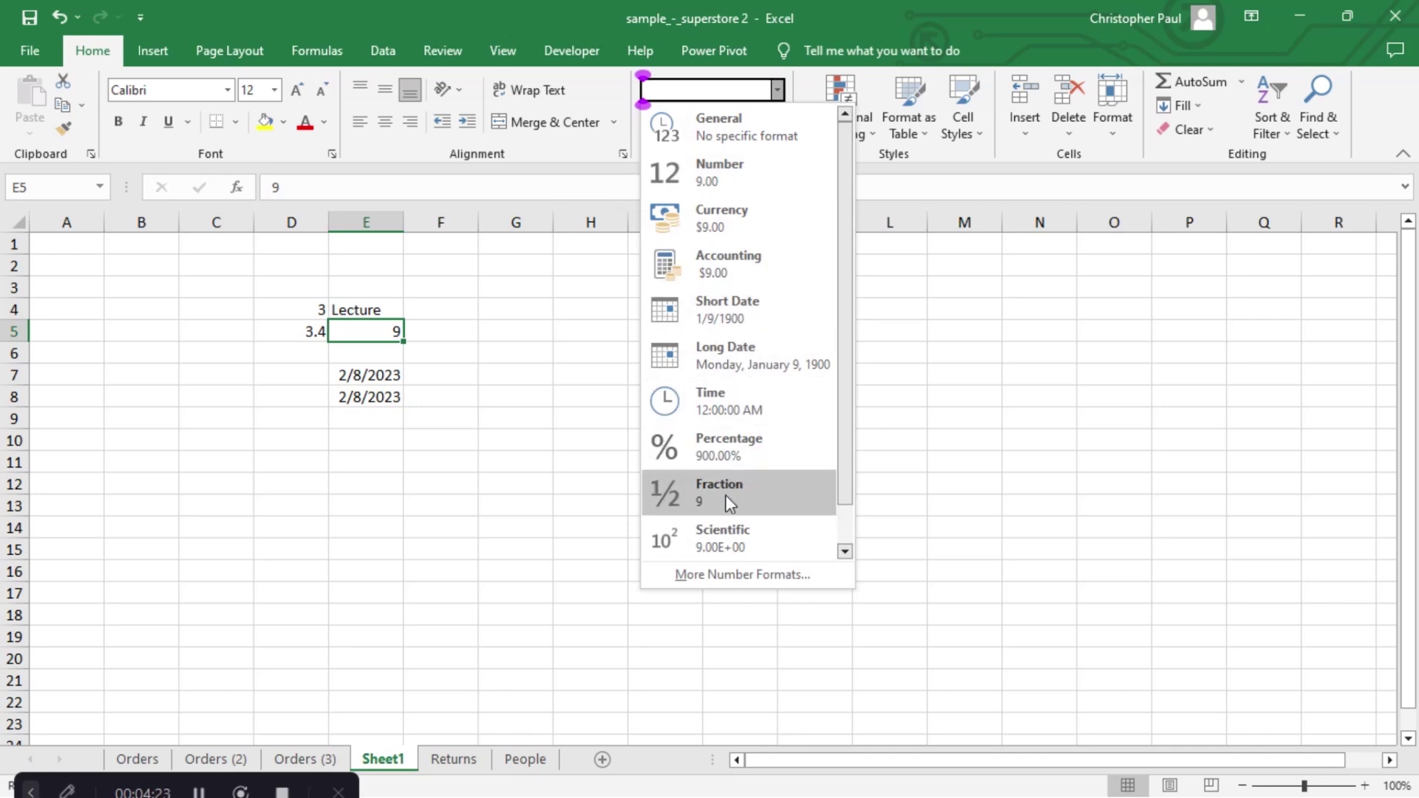
click(716, 574)
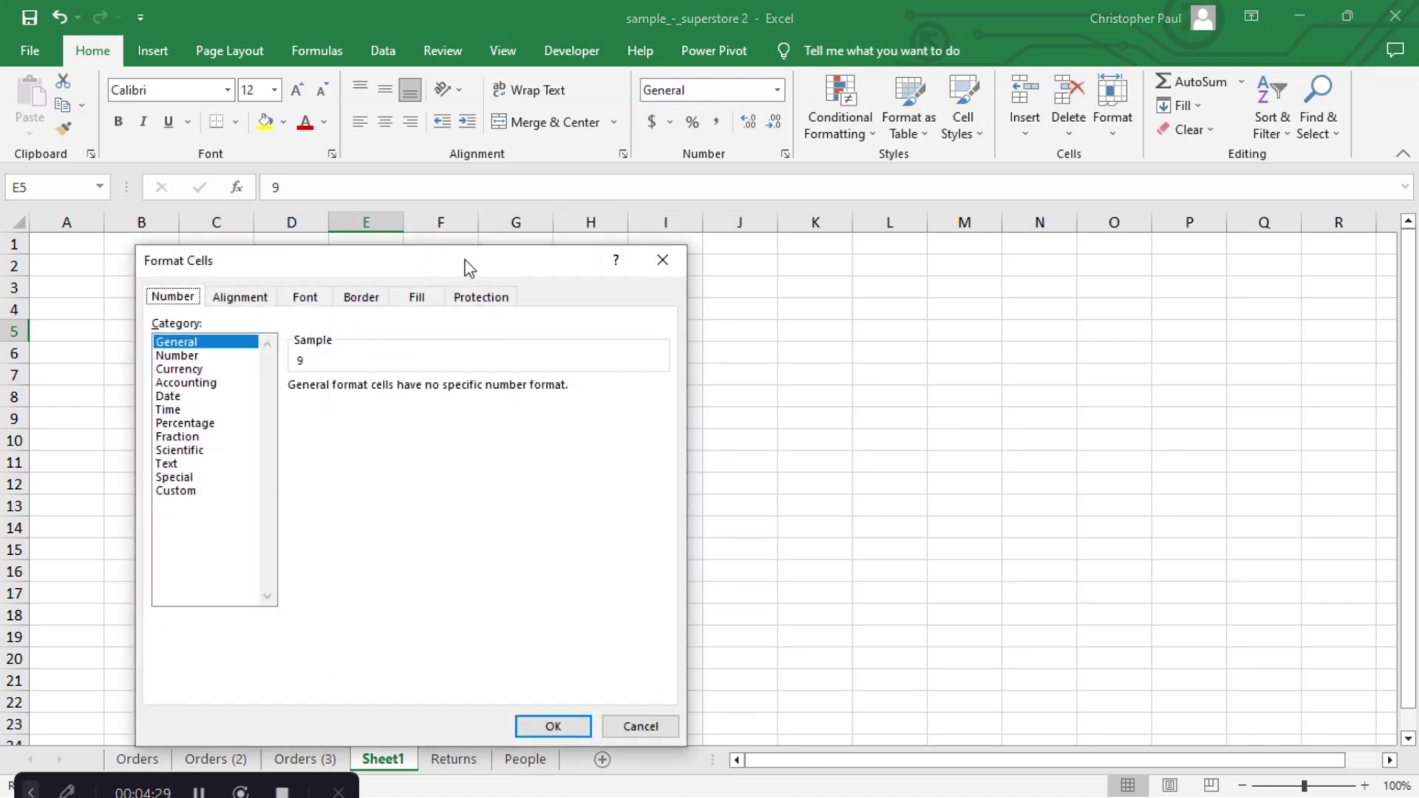
click(670, 266)
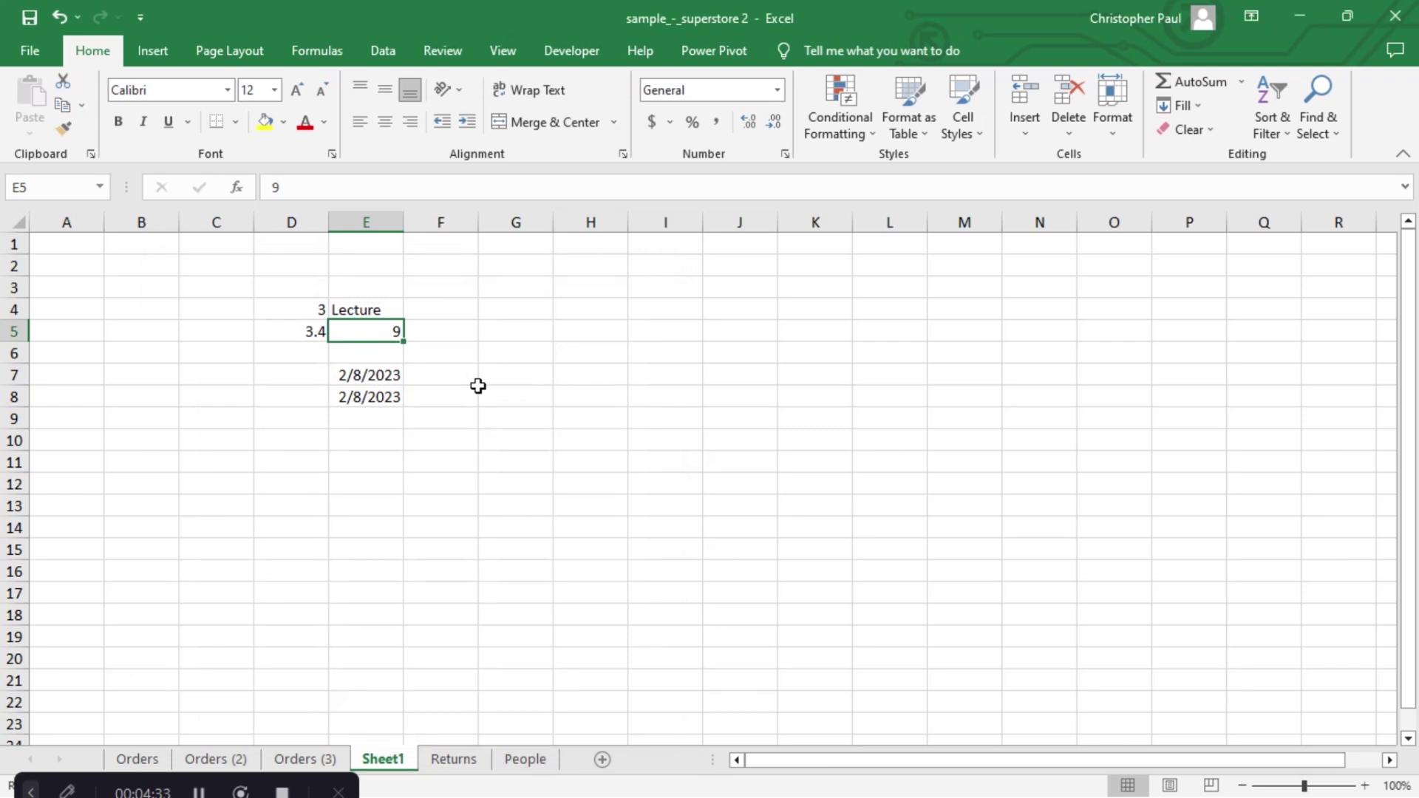
key(ctrl+1)
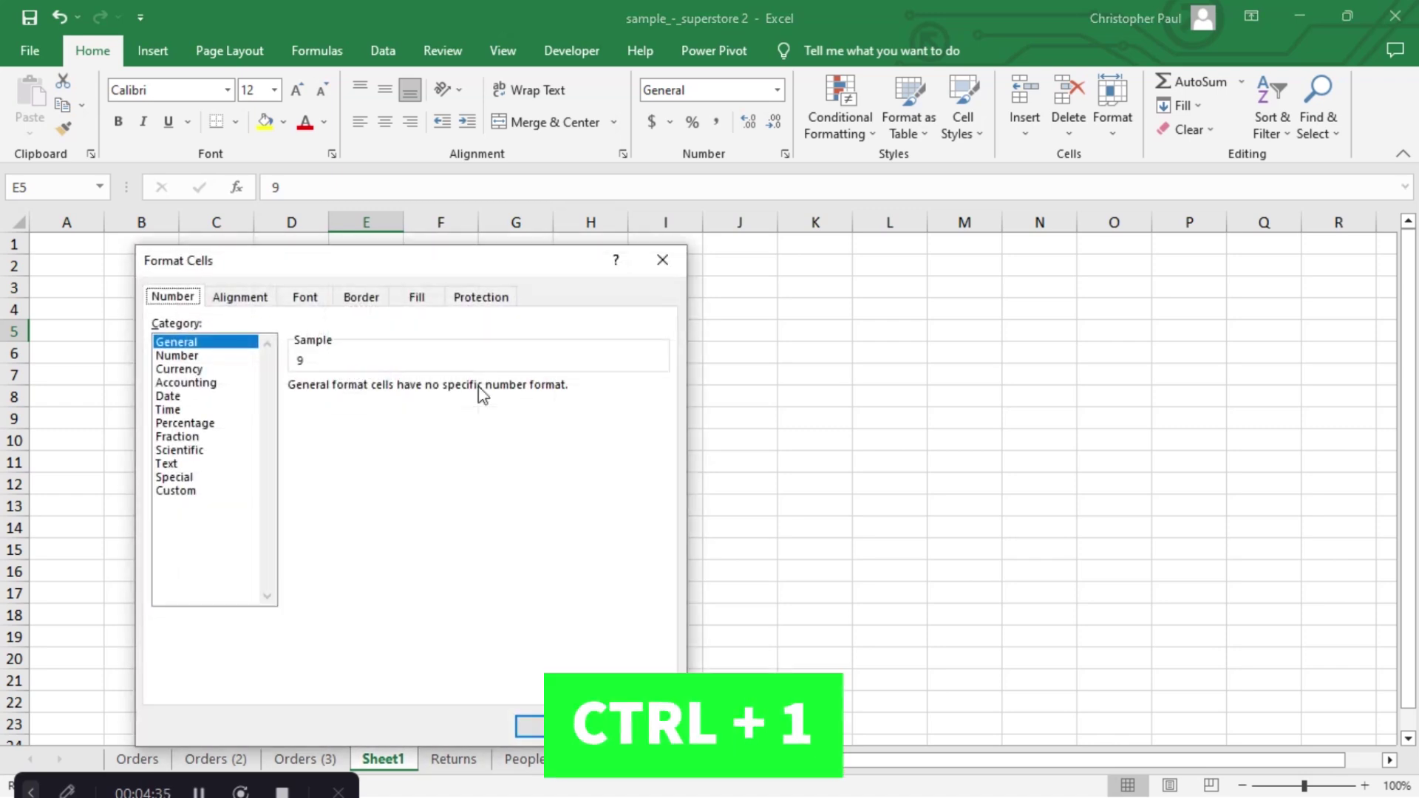
drag(357, 272, 793, 235)
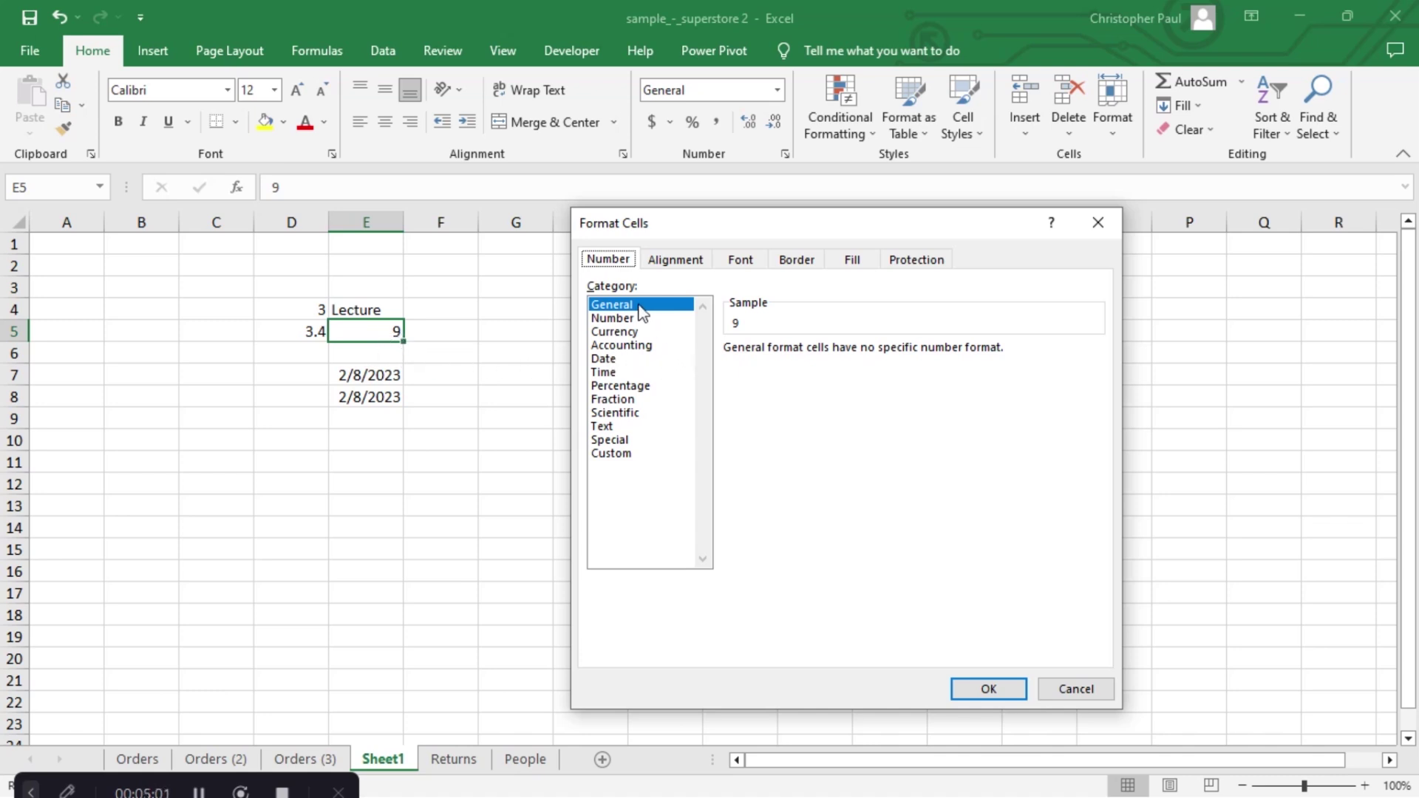
Look over the Custom, Special and Currency number categories for cell E5, including the list of available currency symbols.
click(628, 456)
click(629, 441)
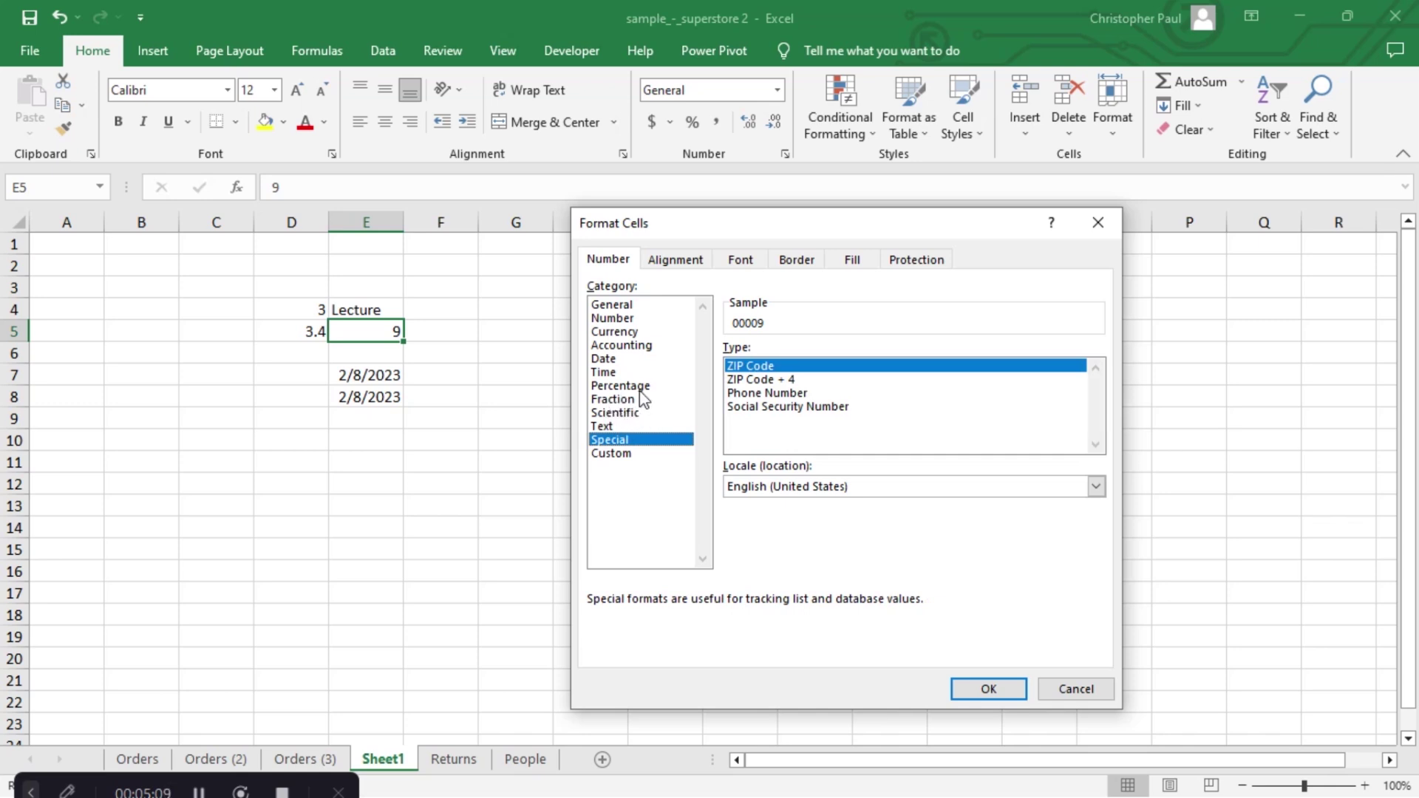
click(632, 332)
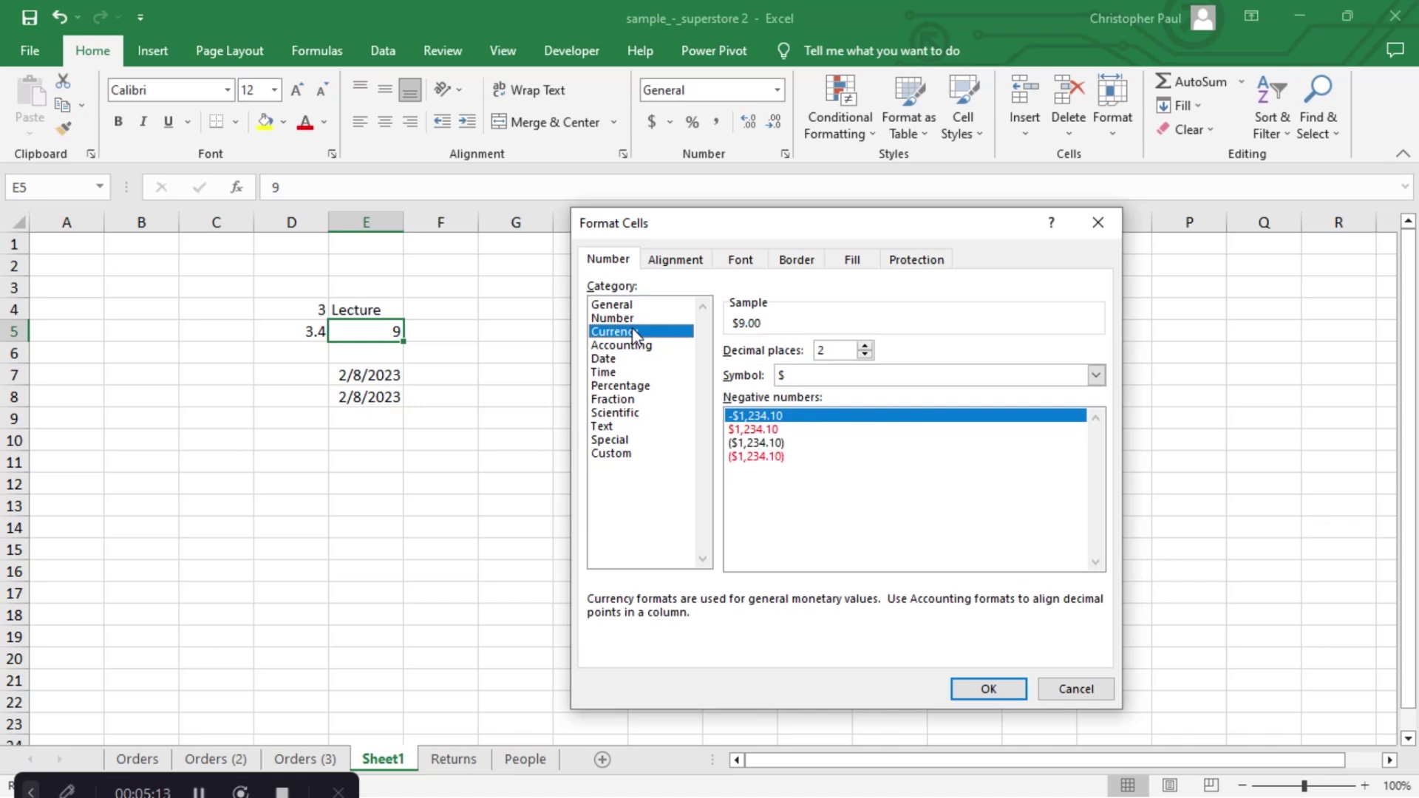
click(1097, 375)
click(1096, 376)
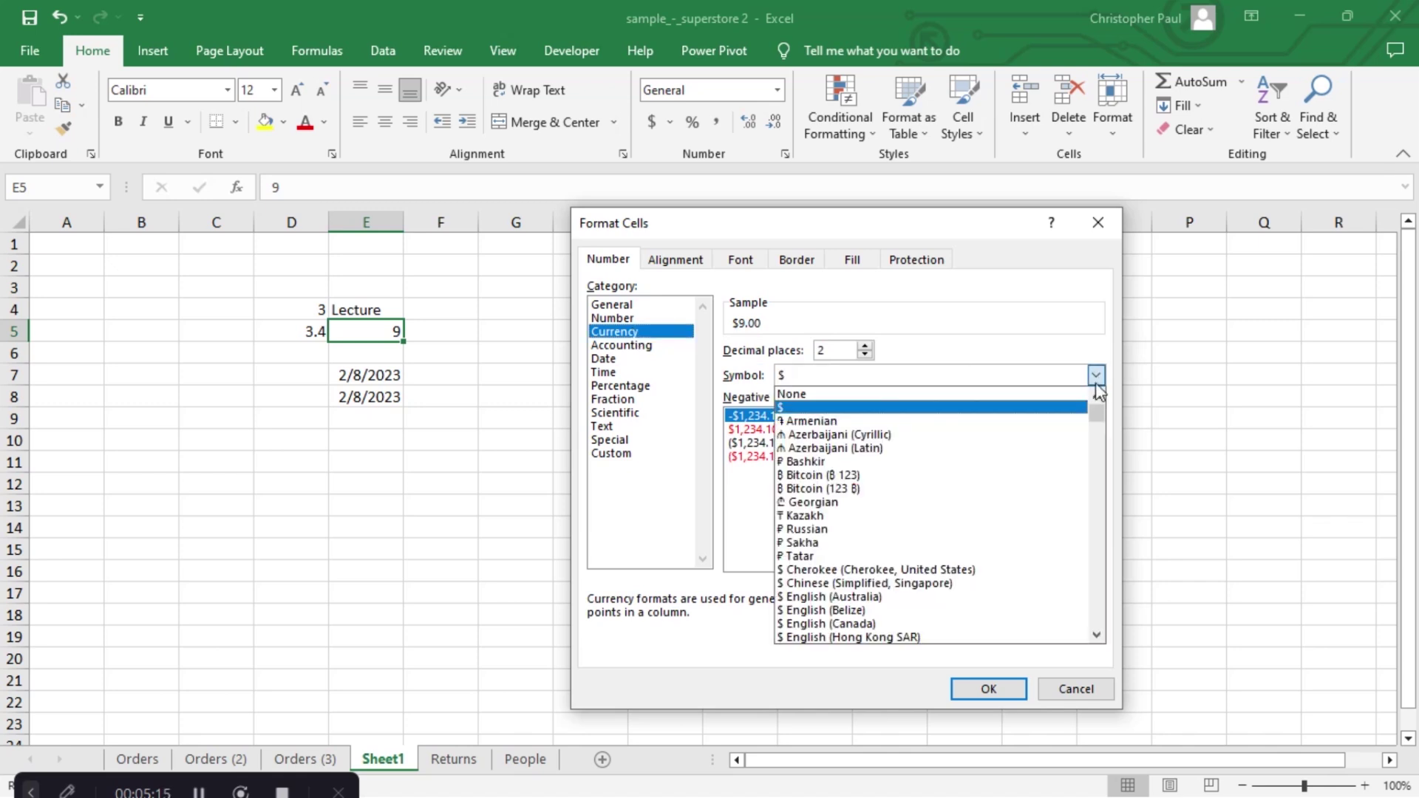
drag(1097, 406, 1100, 440)
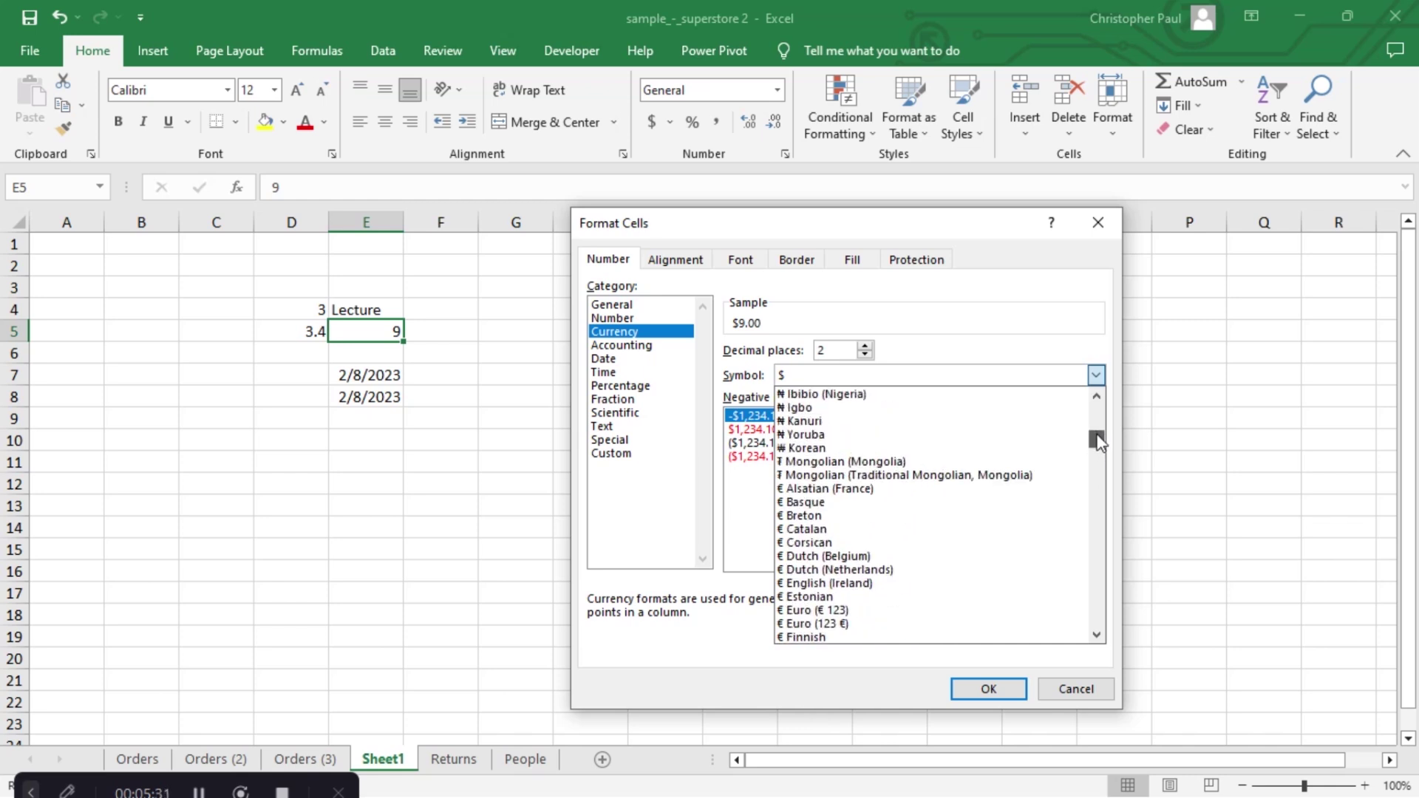
drag(1098, 442, 1099, 435)
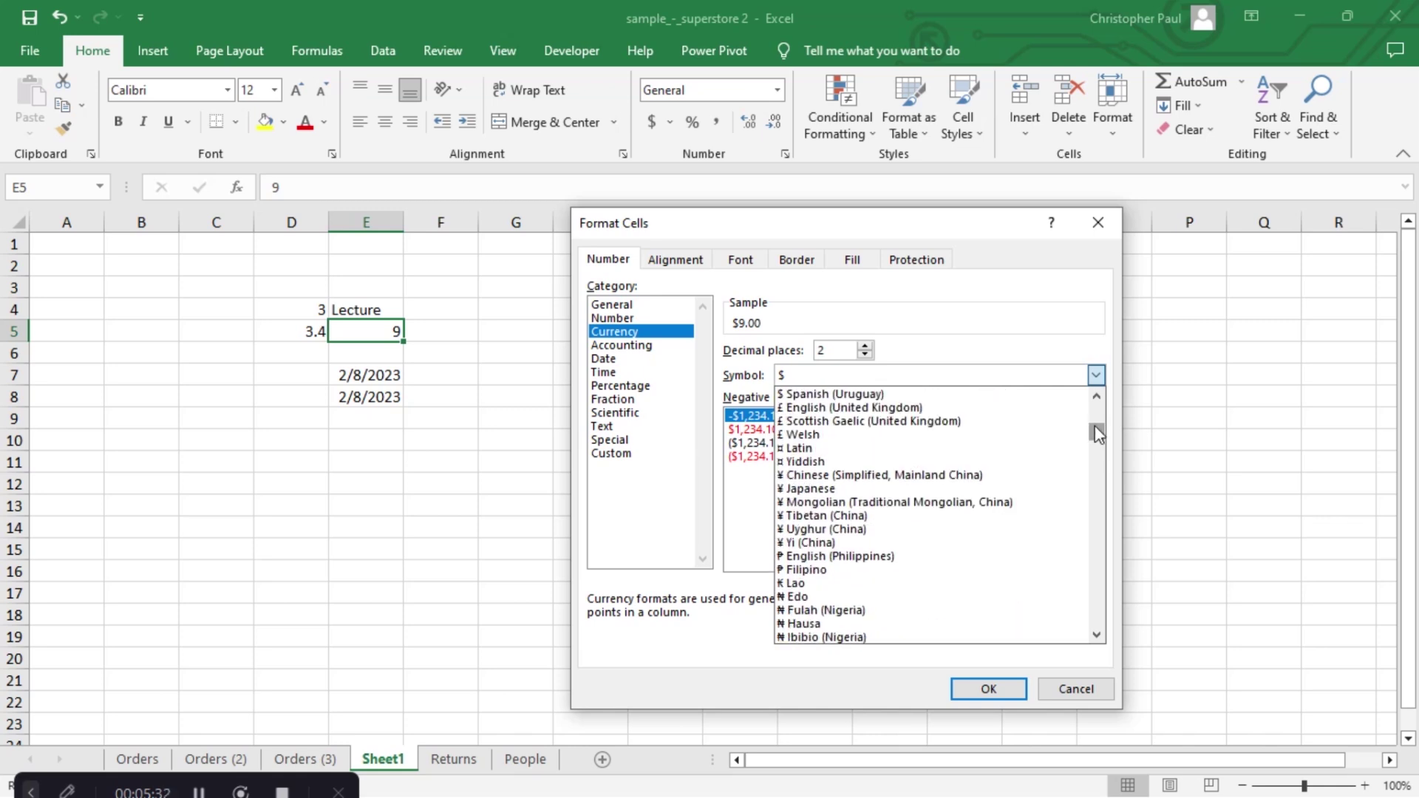
click(1049, 340)
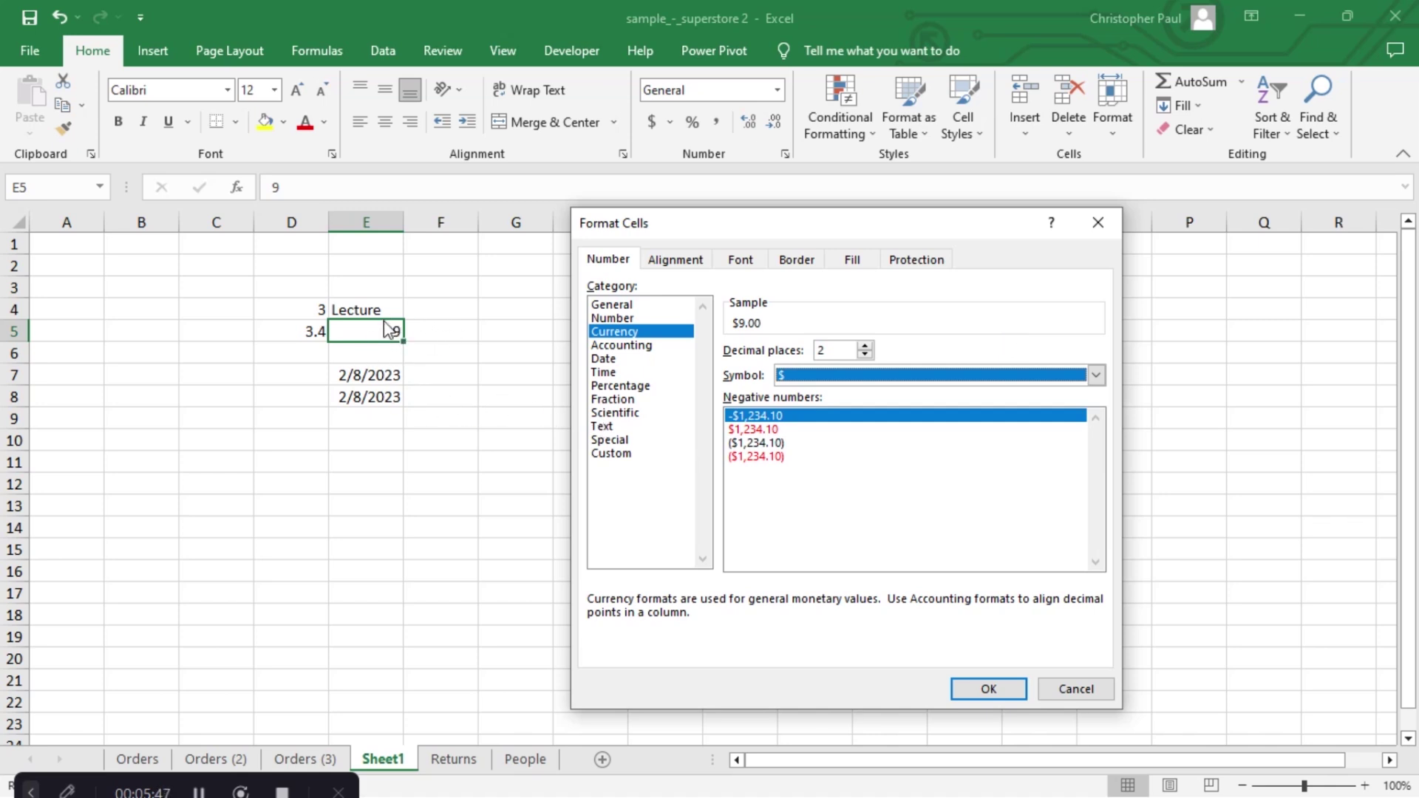
Apply the Text number format to cell E5 and check its format against the neighbouring cells.
click(608, 428)
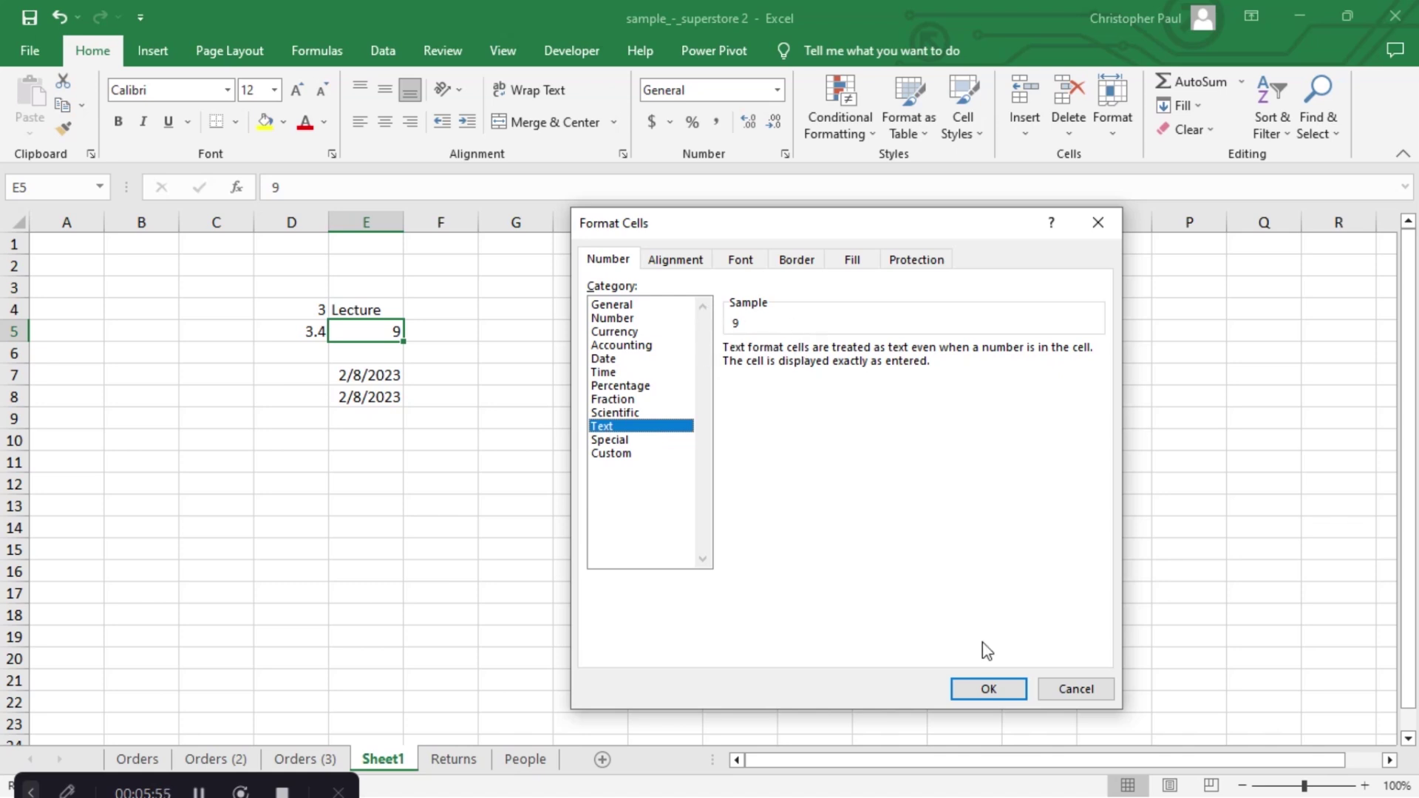
click(983, 686)
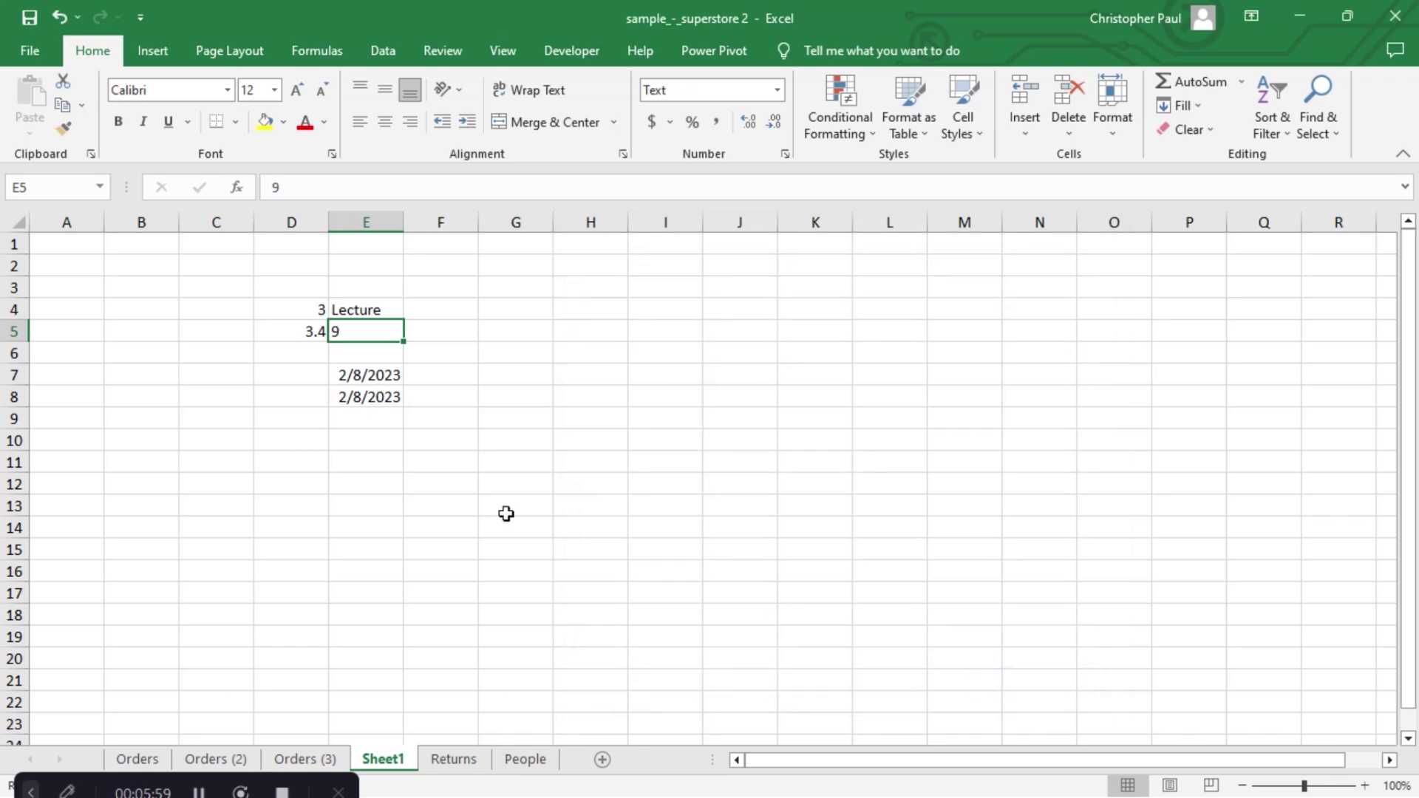
click(372, 438)
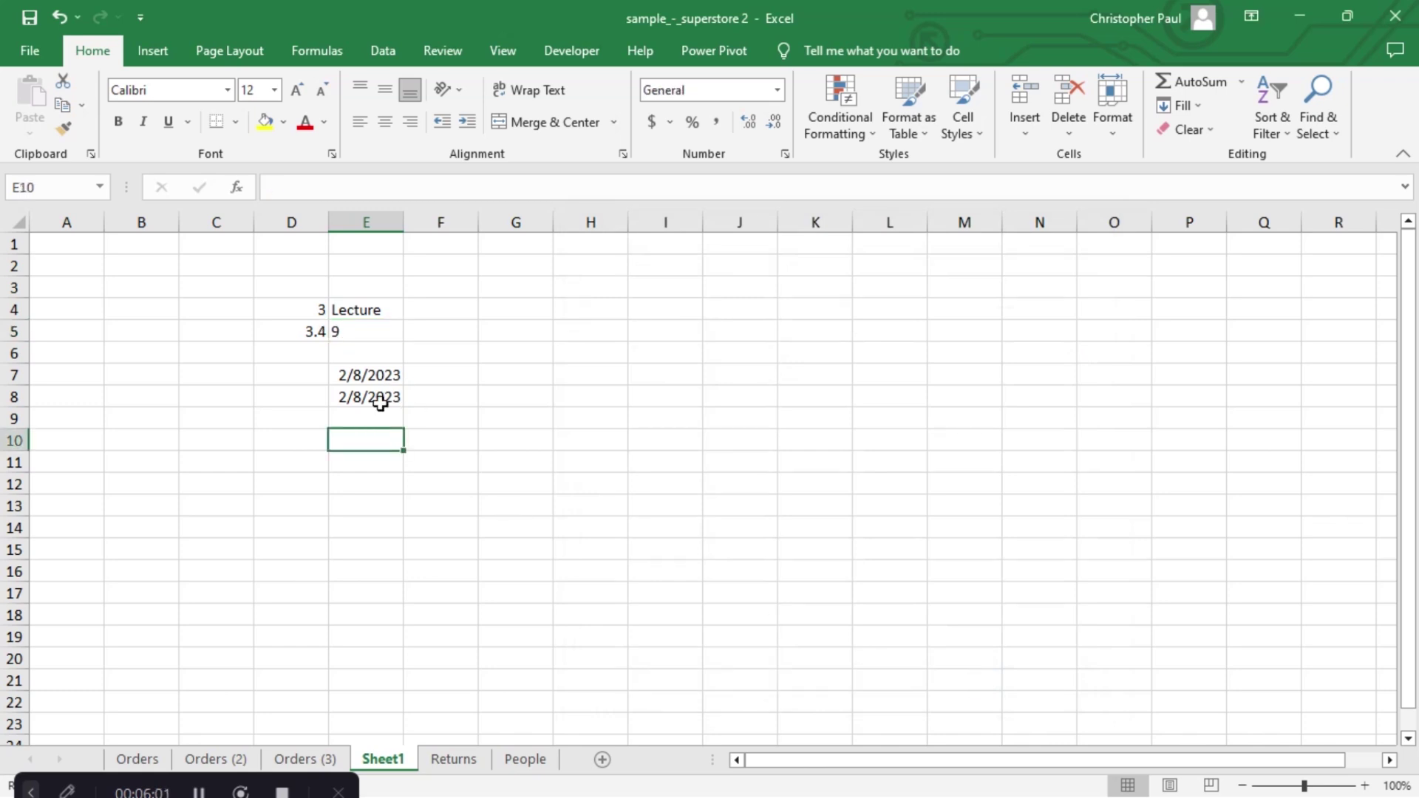
click(357, 334)
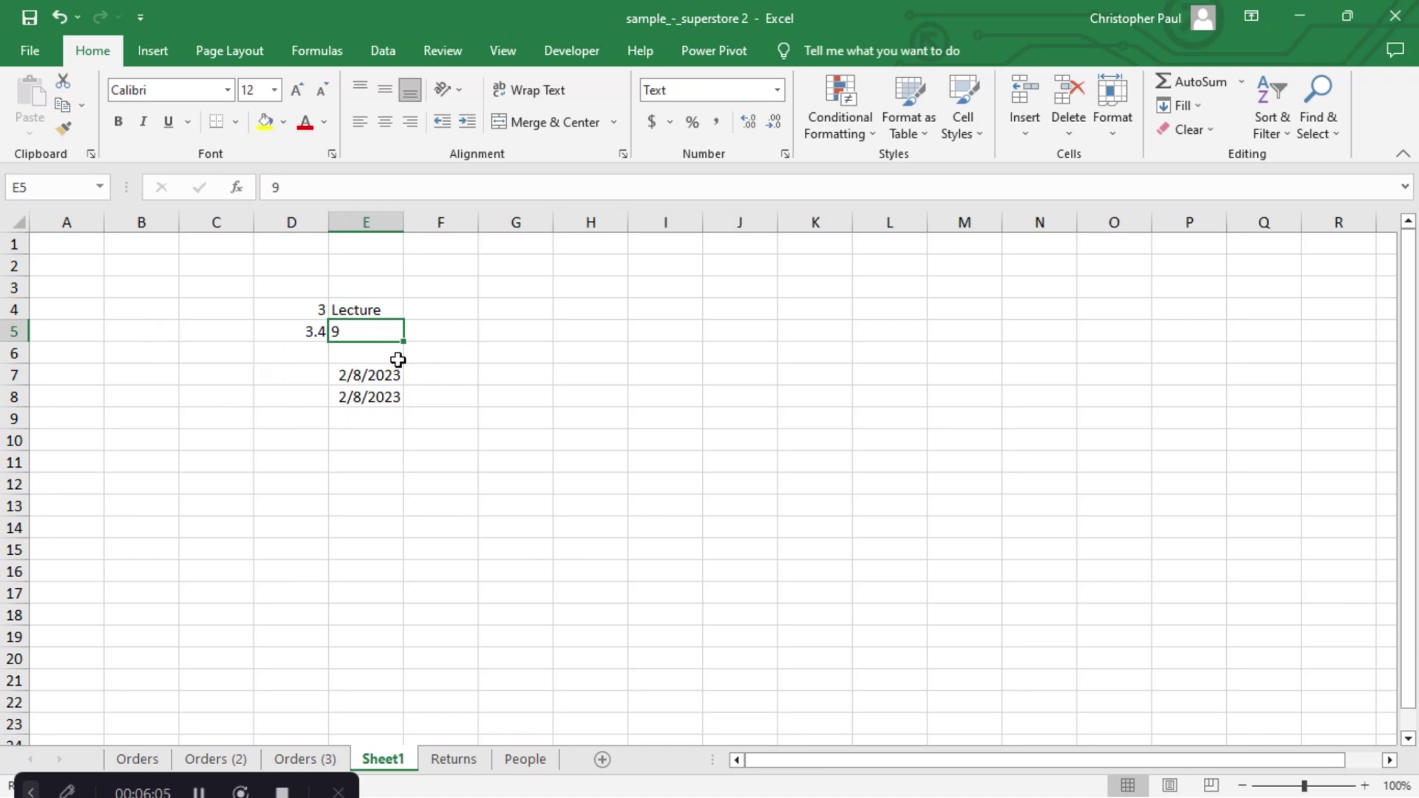
click(435, 335)
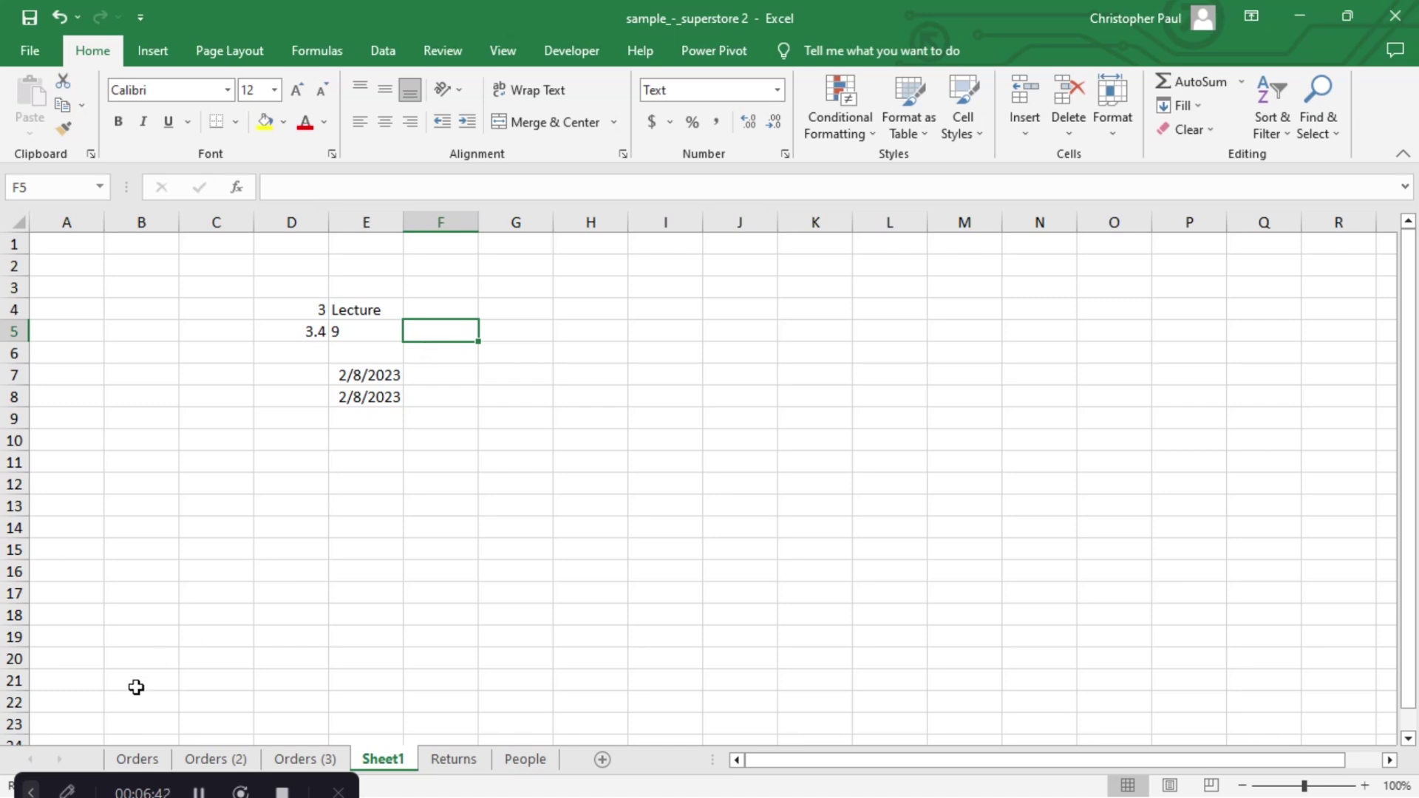
Format the whole Sales column on the Orders sheet as Currency with two decimal places.
click(138, 760)
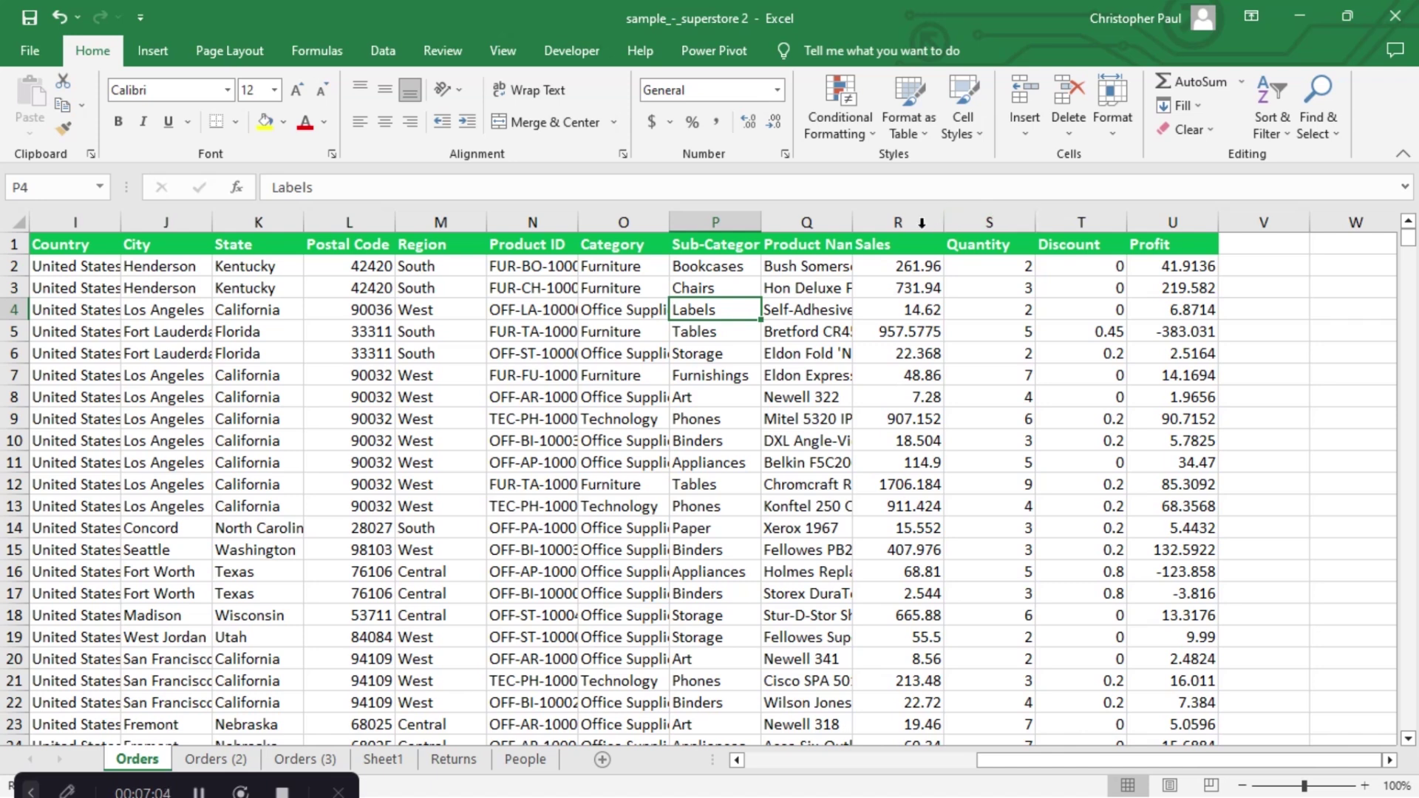
click(898, 214)
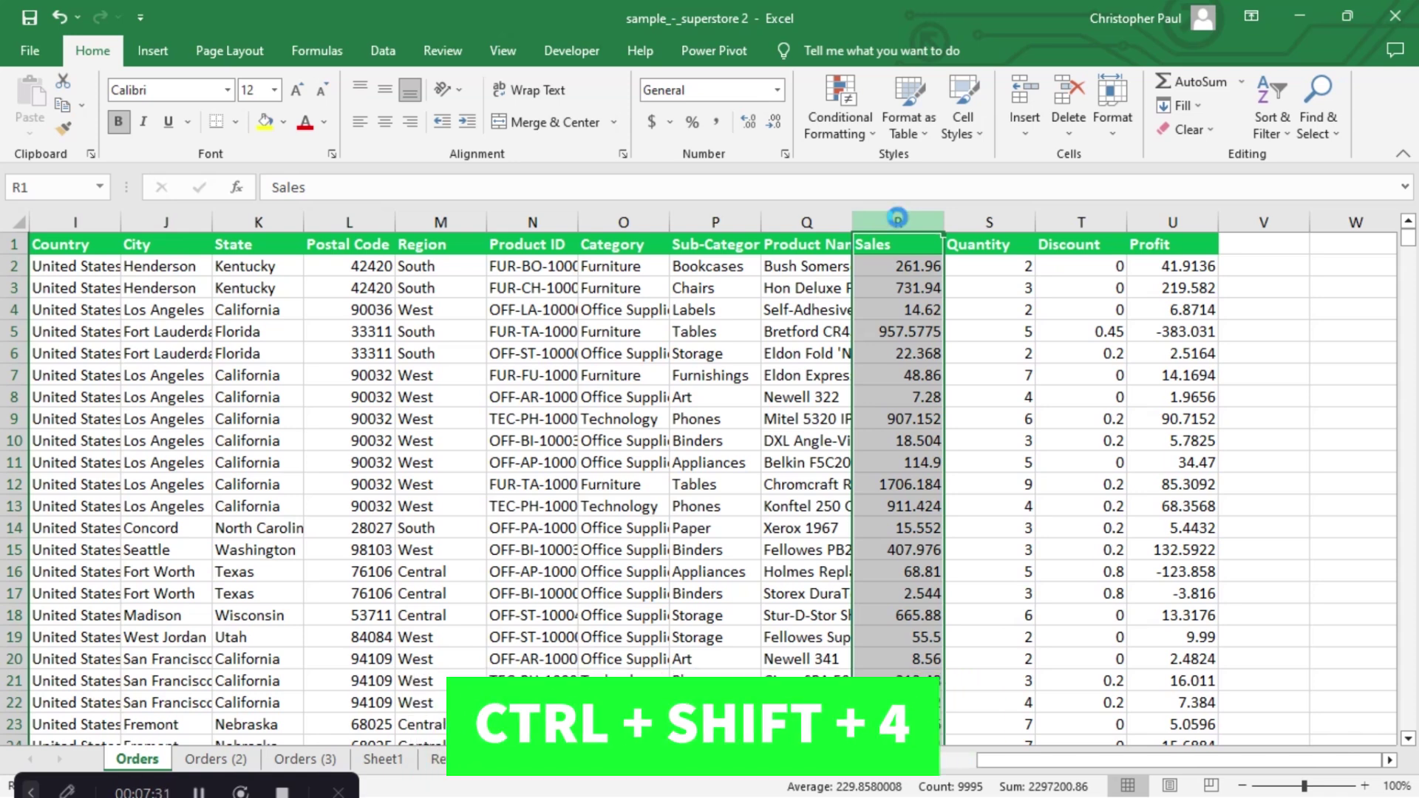
key(ctrl+shift+4)
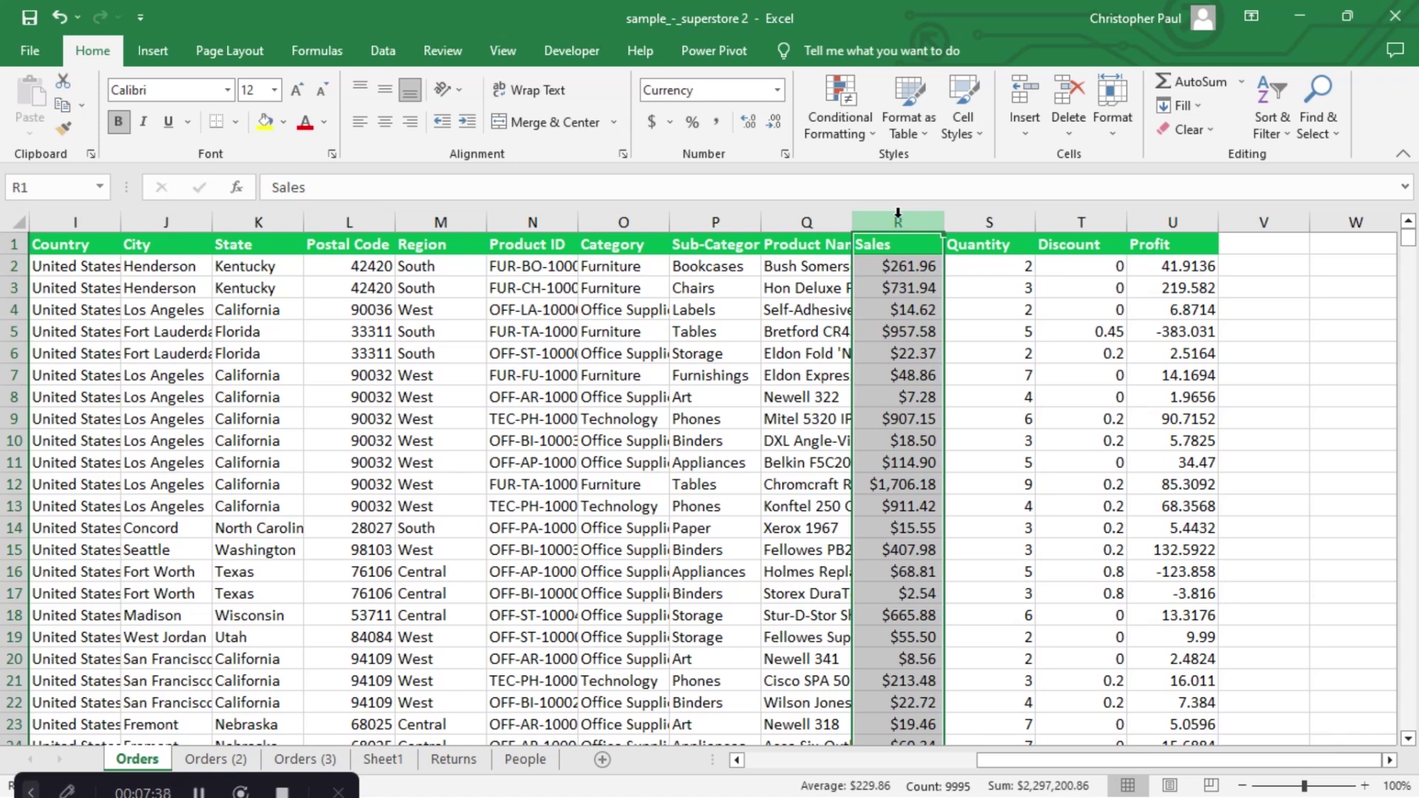
click(774, 124)
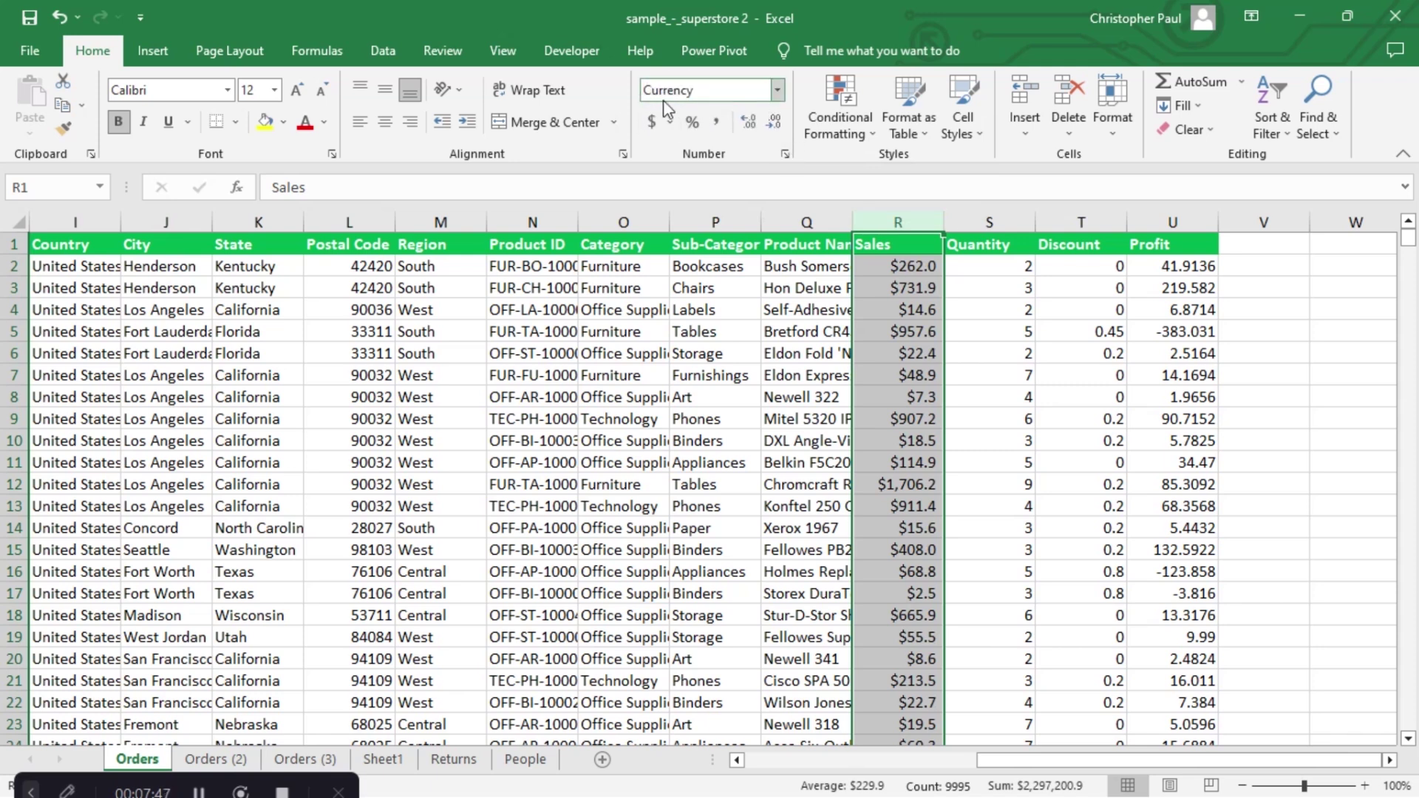
click(752, 123)
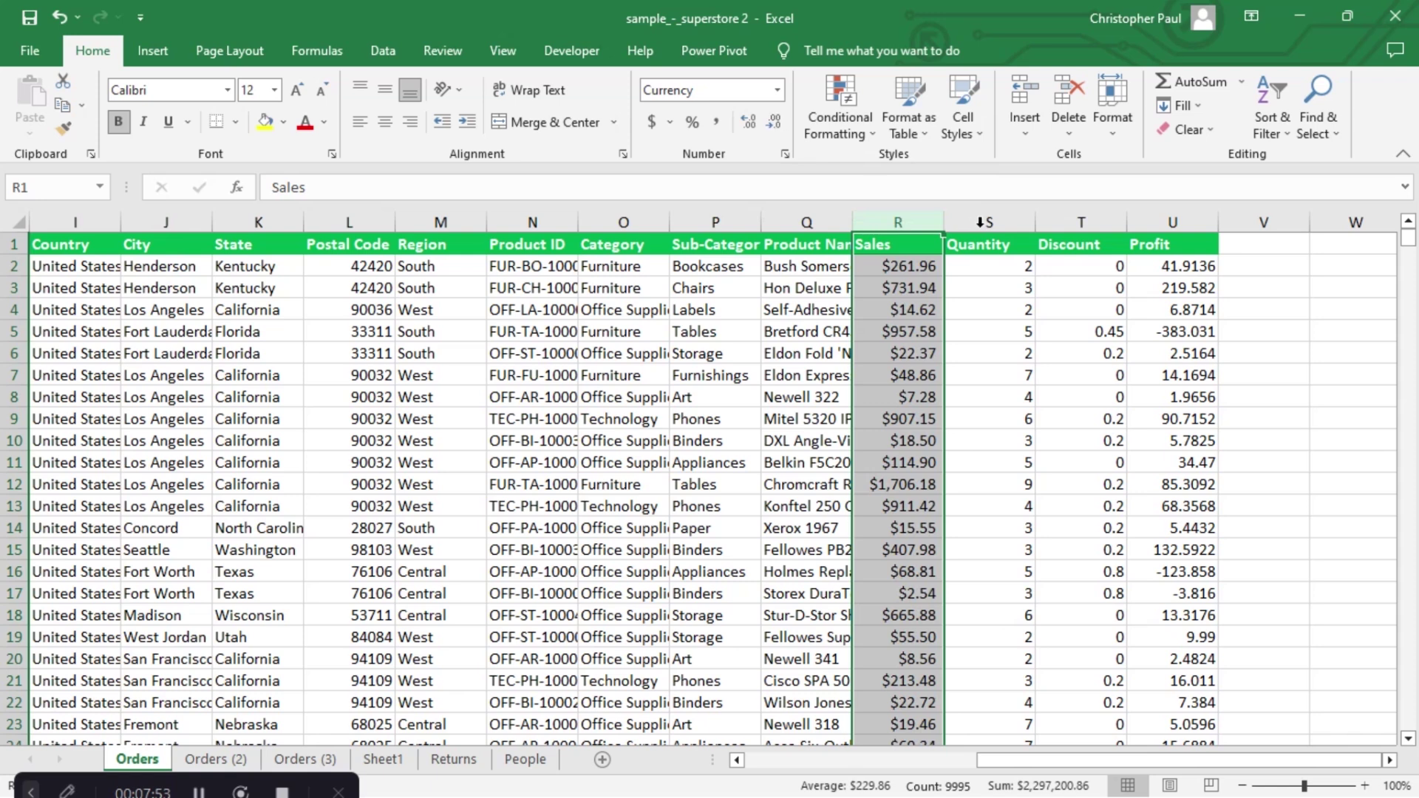
Format the whole Discount column as Percentage and look over the other available number formats.
click(1079, 222)
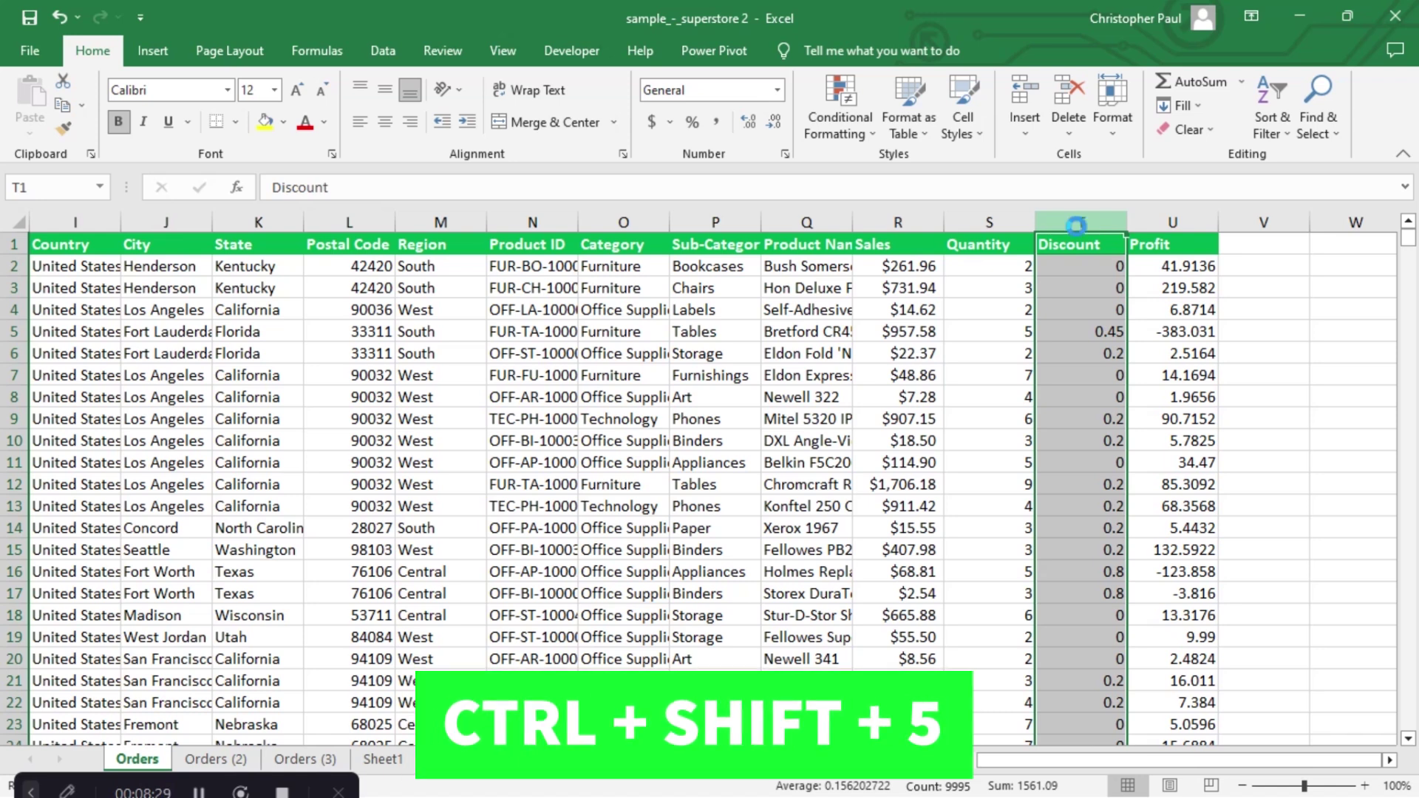
key(ctrl+shift+5)
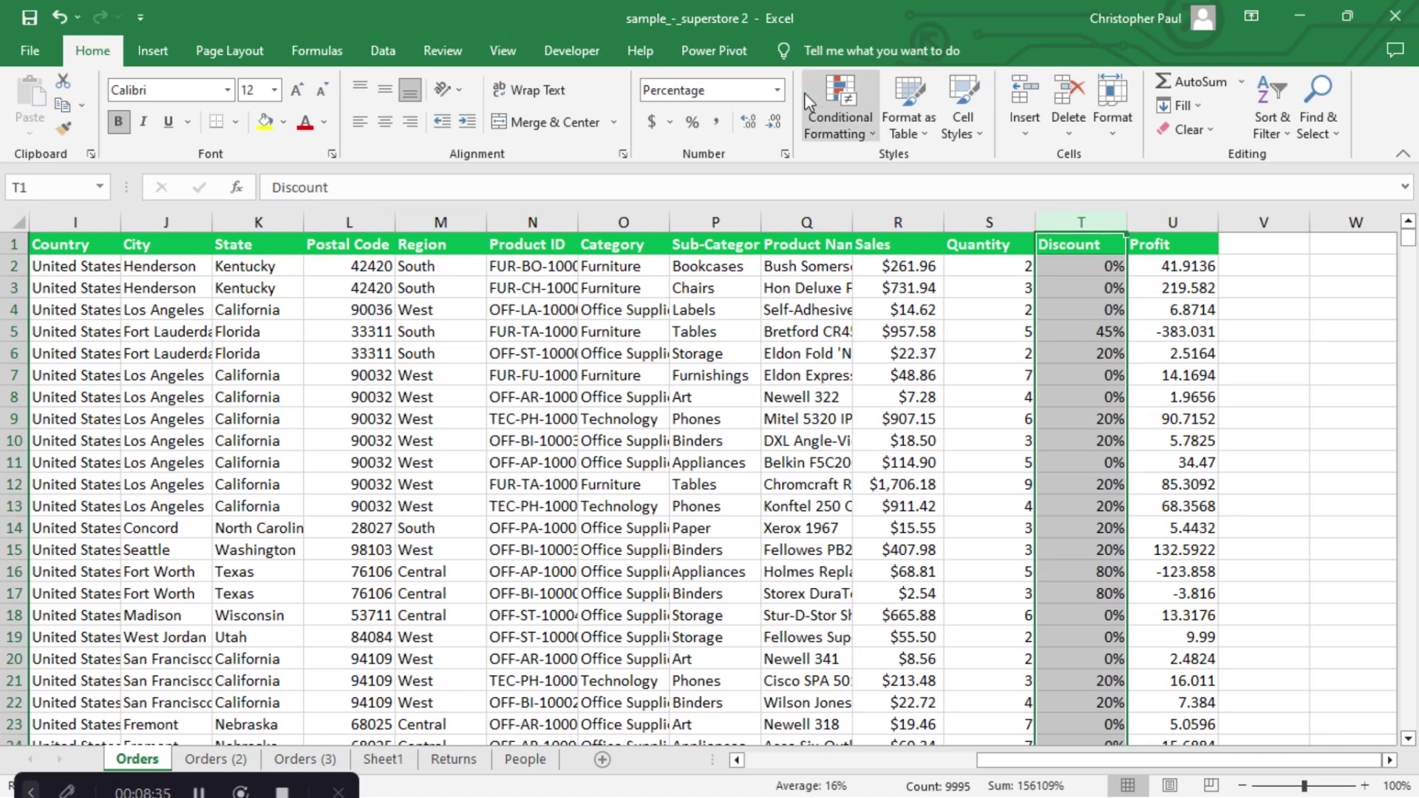
click(778, 91)
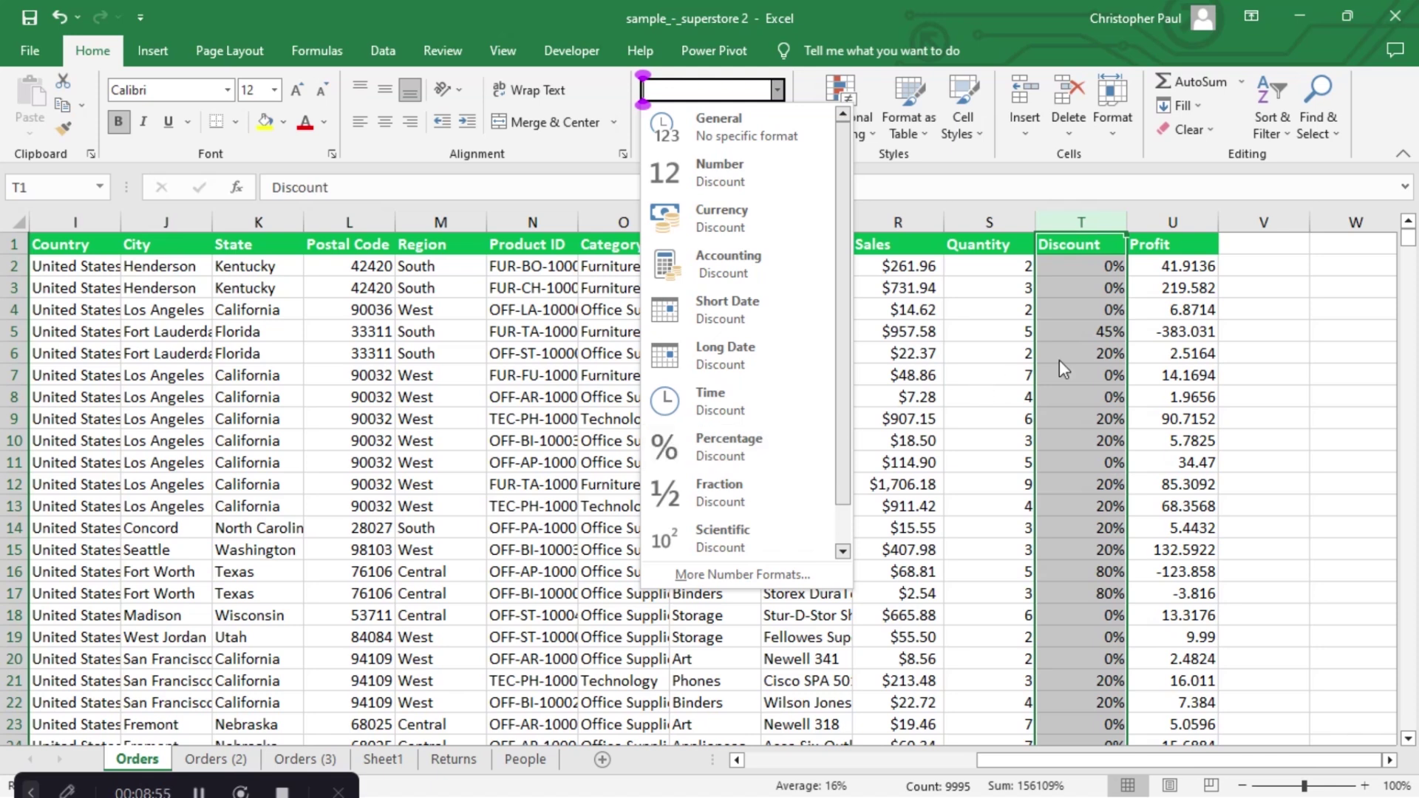
key(Escape)
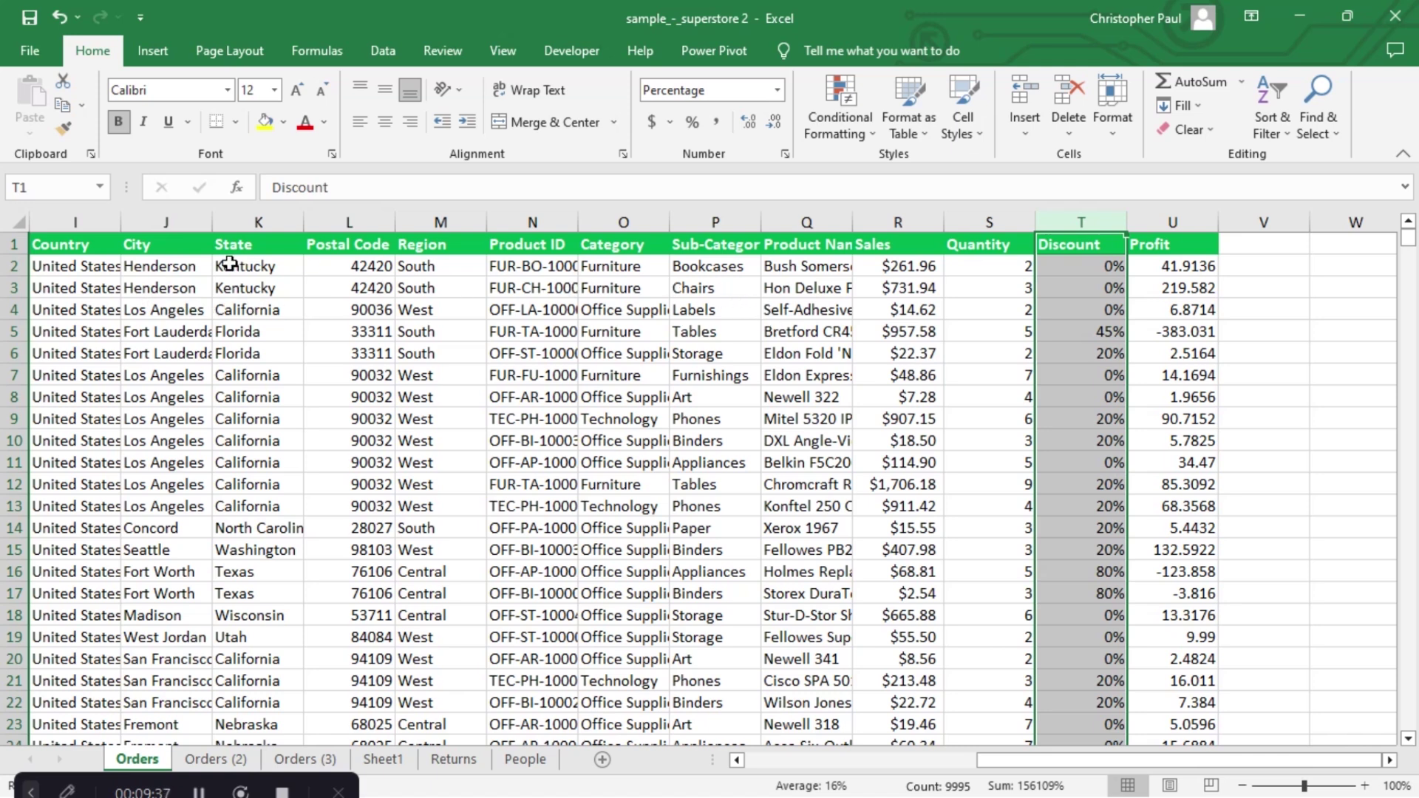
Set the font of the entire Country column to Arial.
click(88, 215)
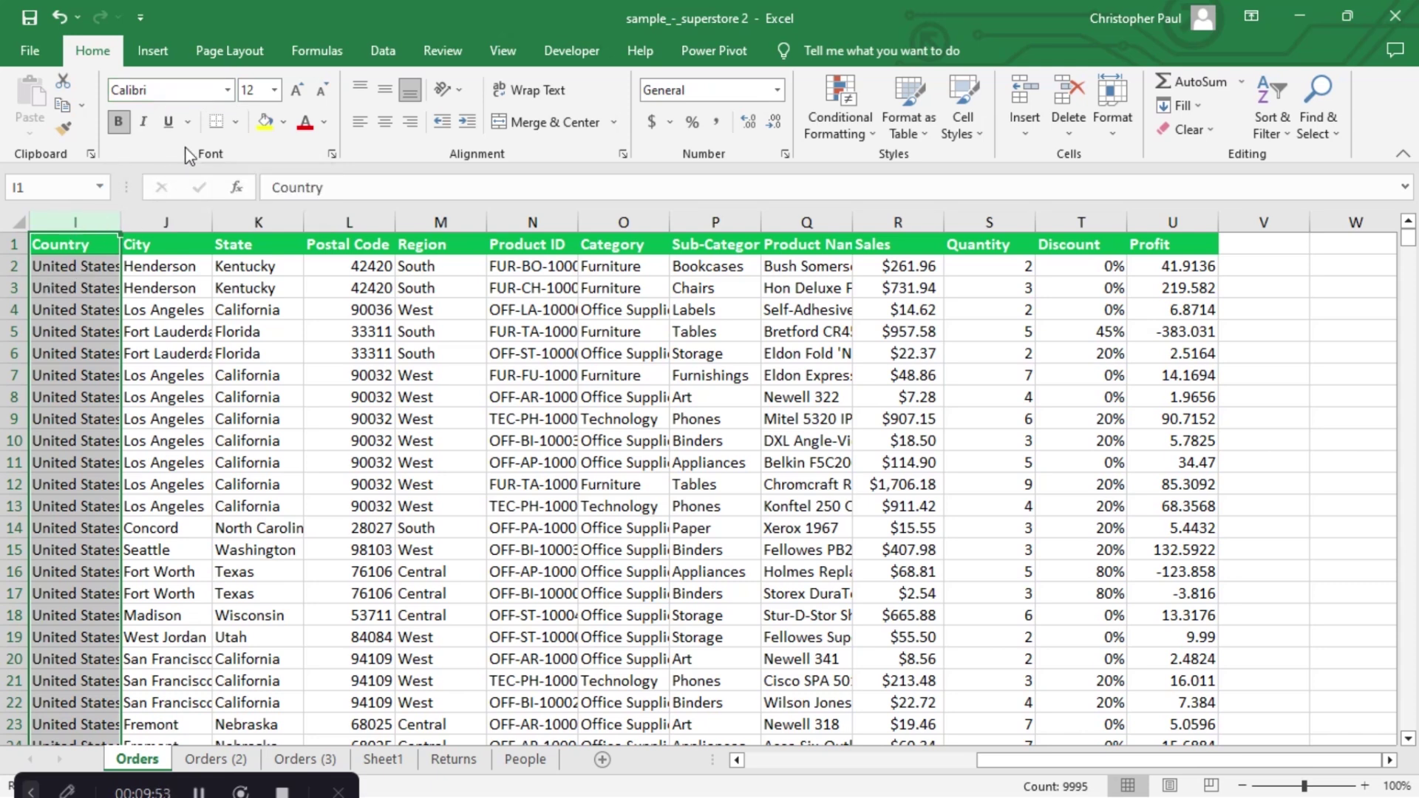
click(227, 89)
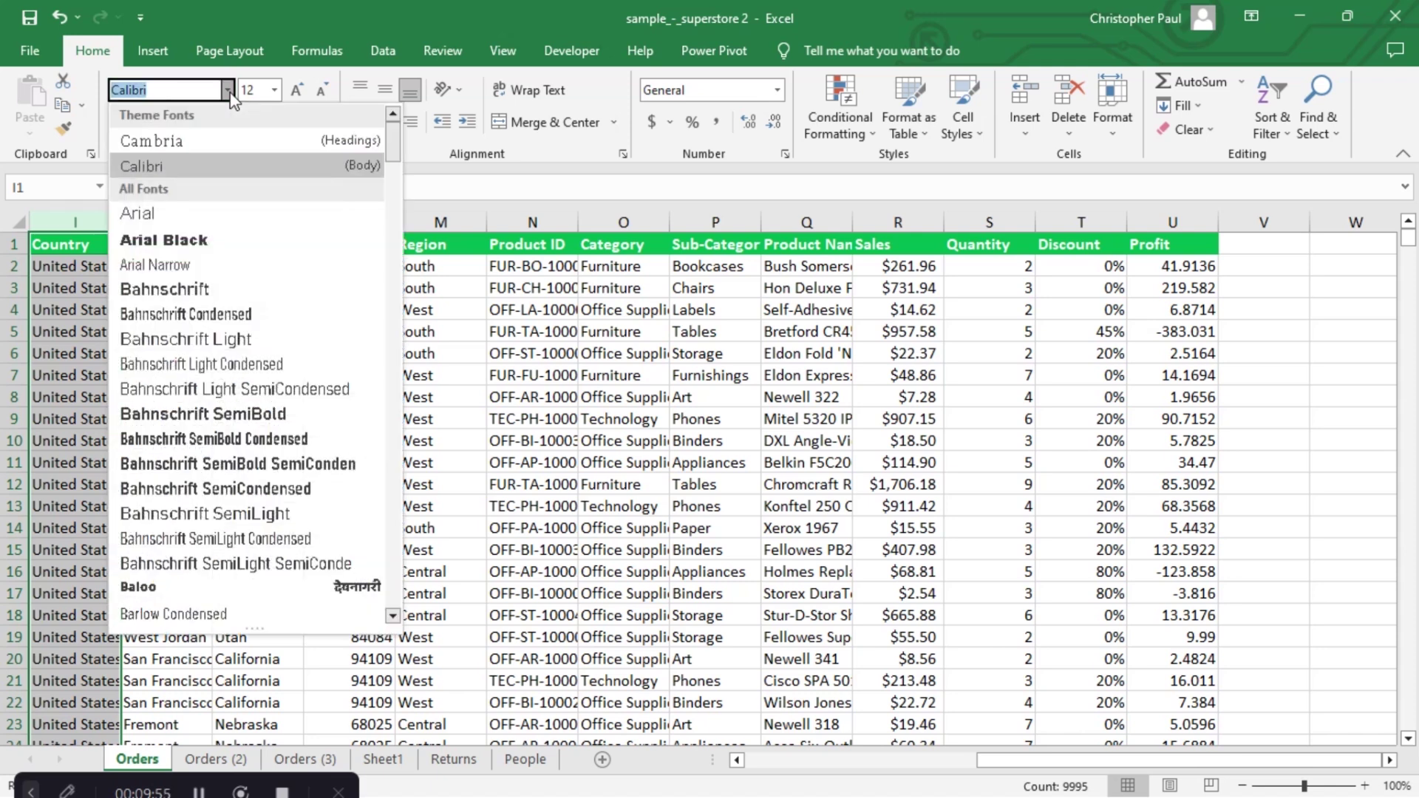
click(180, 214)
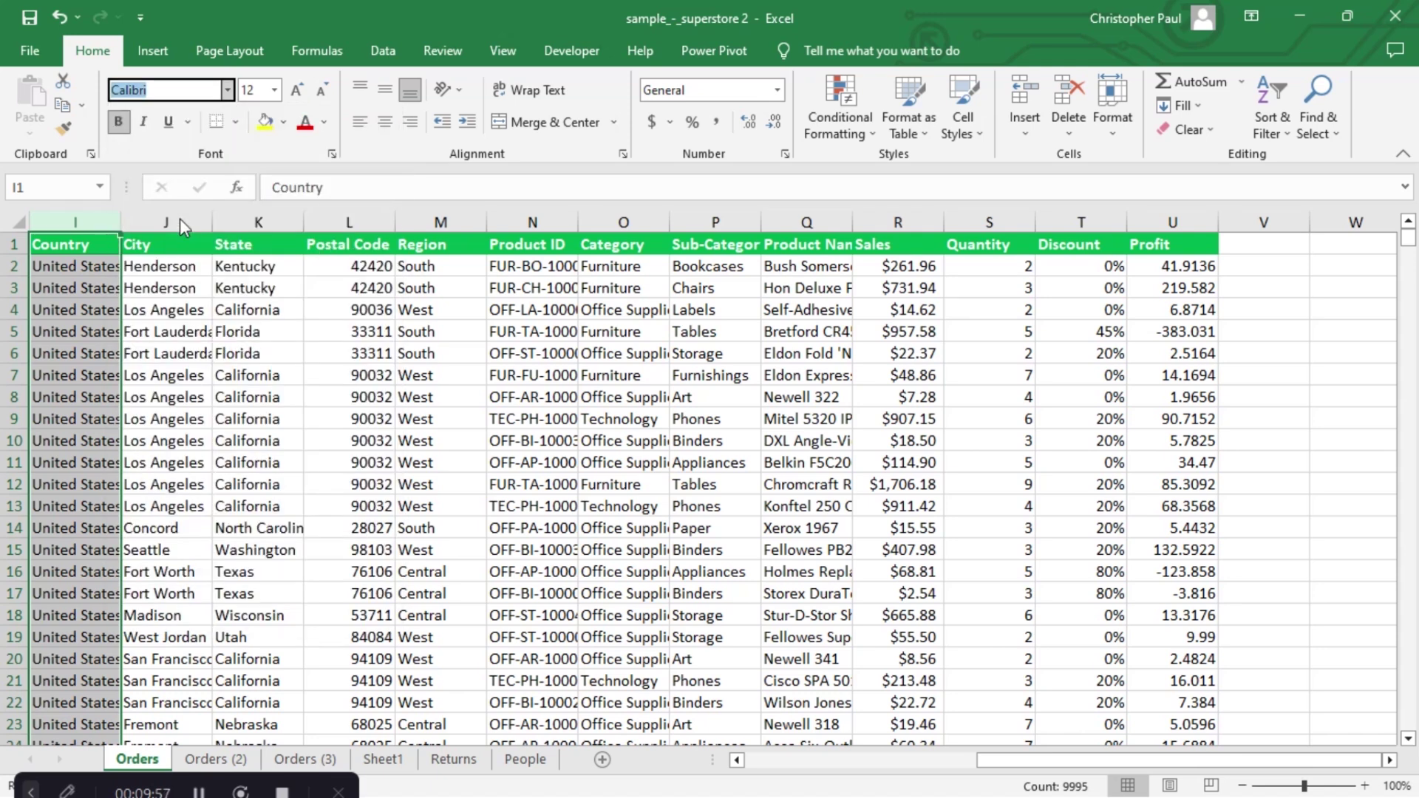
click(82, 332)
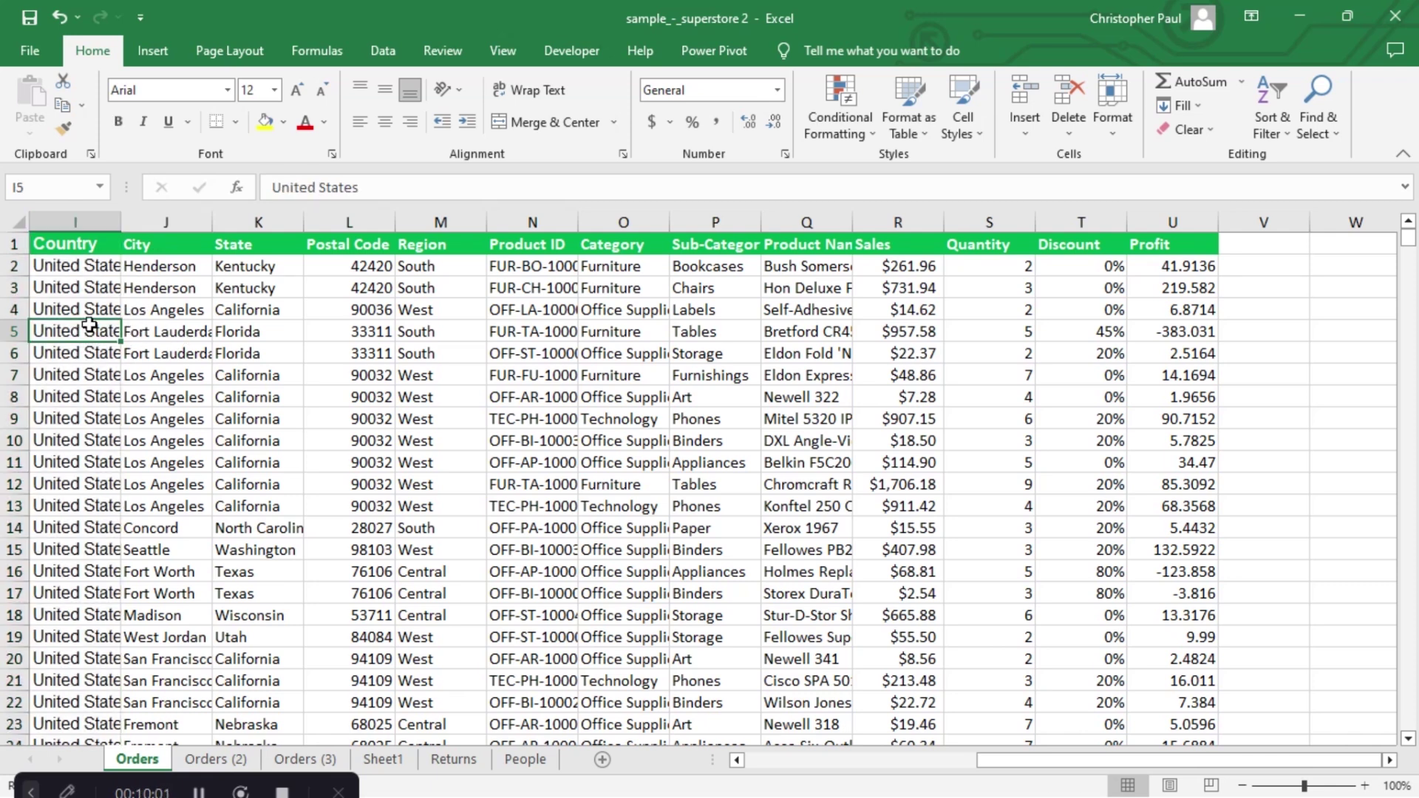
Fill all Country data cells below the header with gray and check the shading against the City column.
click(76, 267)
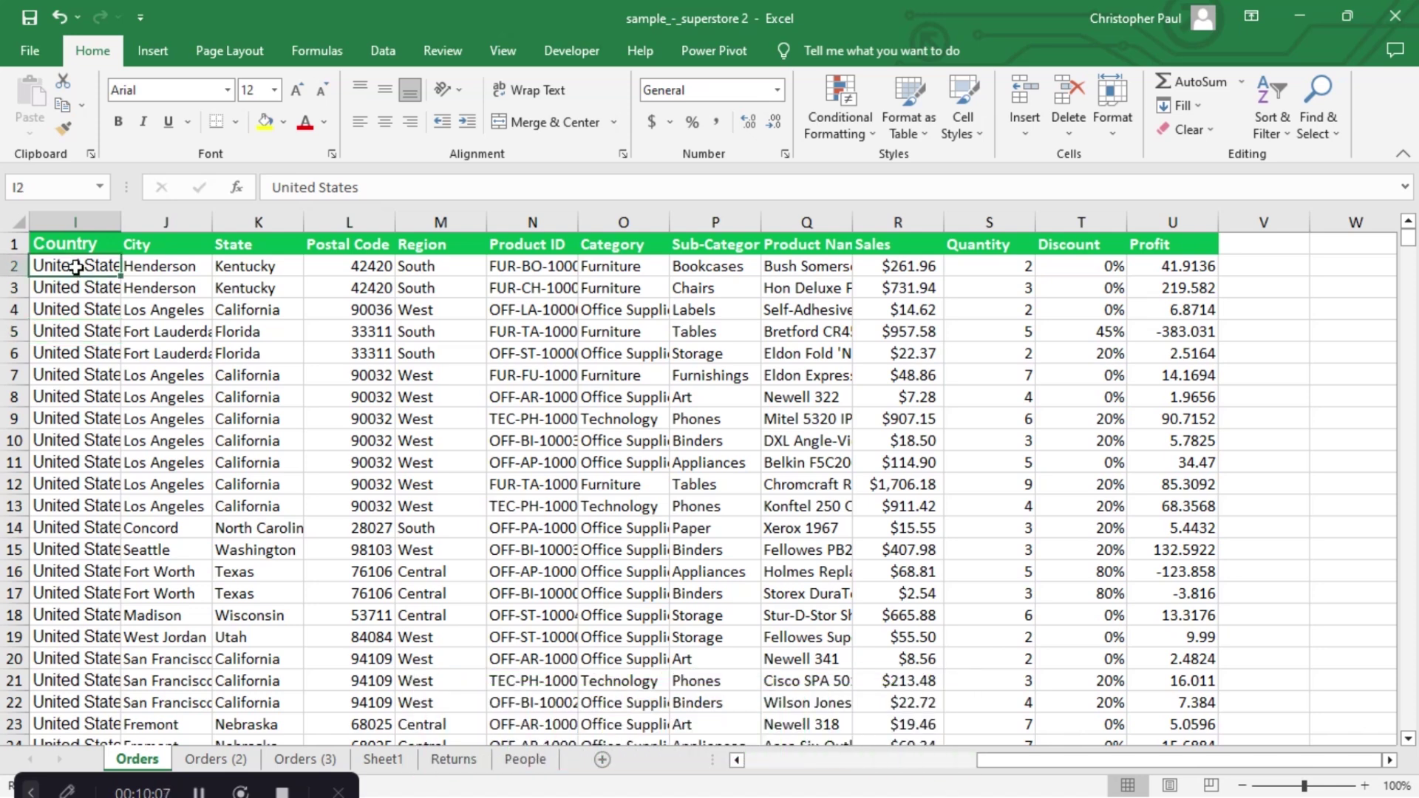
key(ctrl+shift+Down)
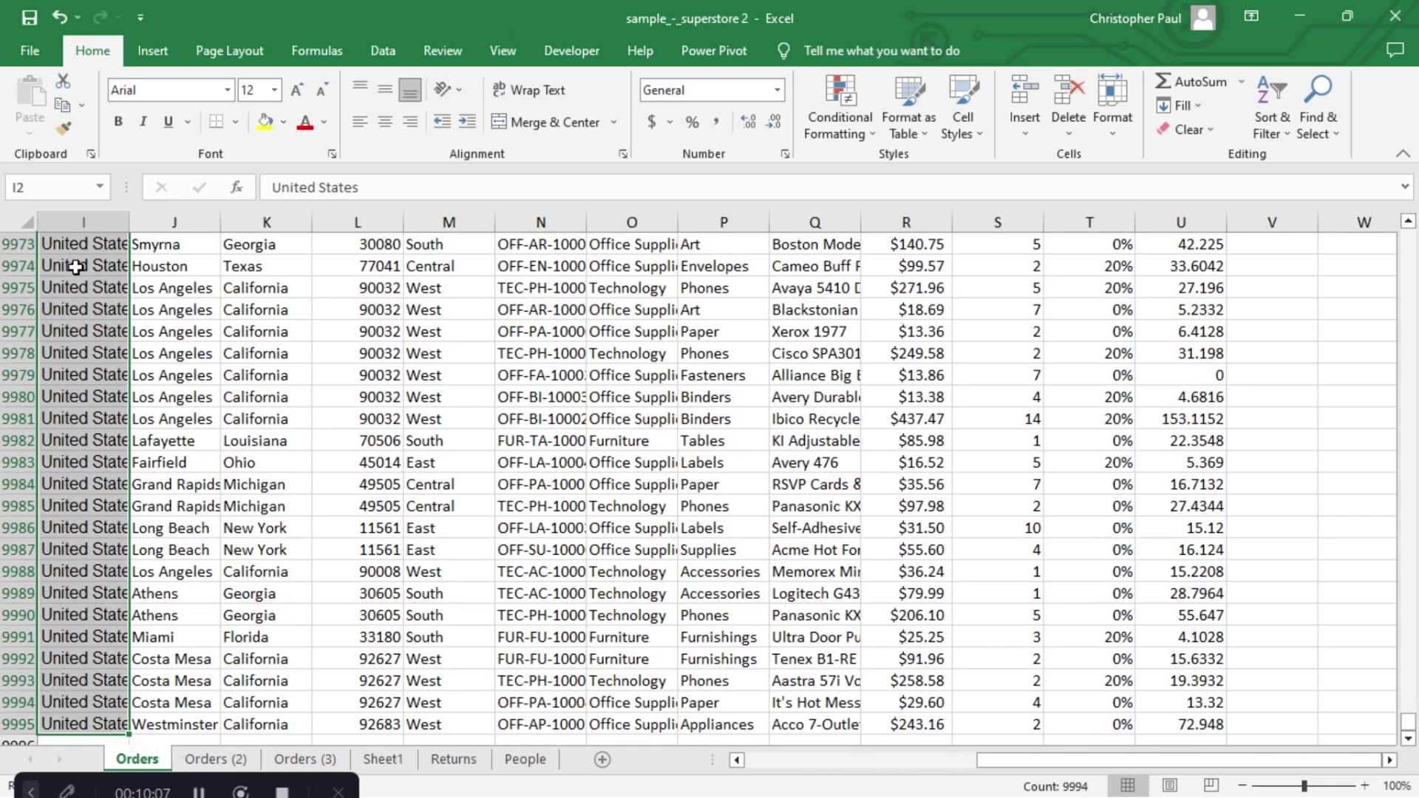
click(283, 122)
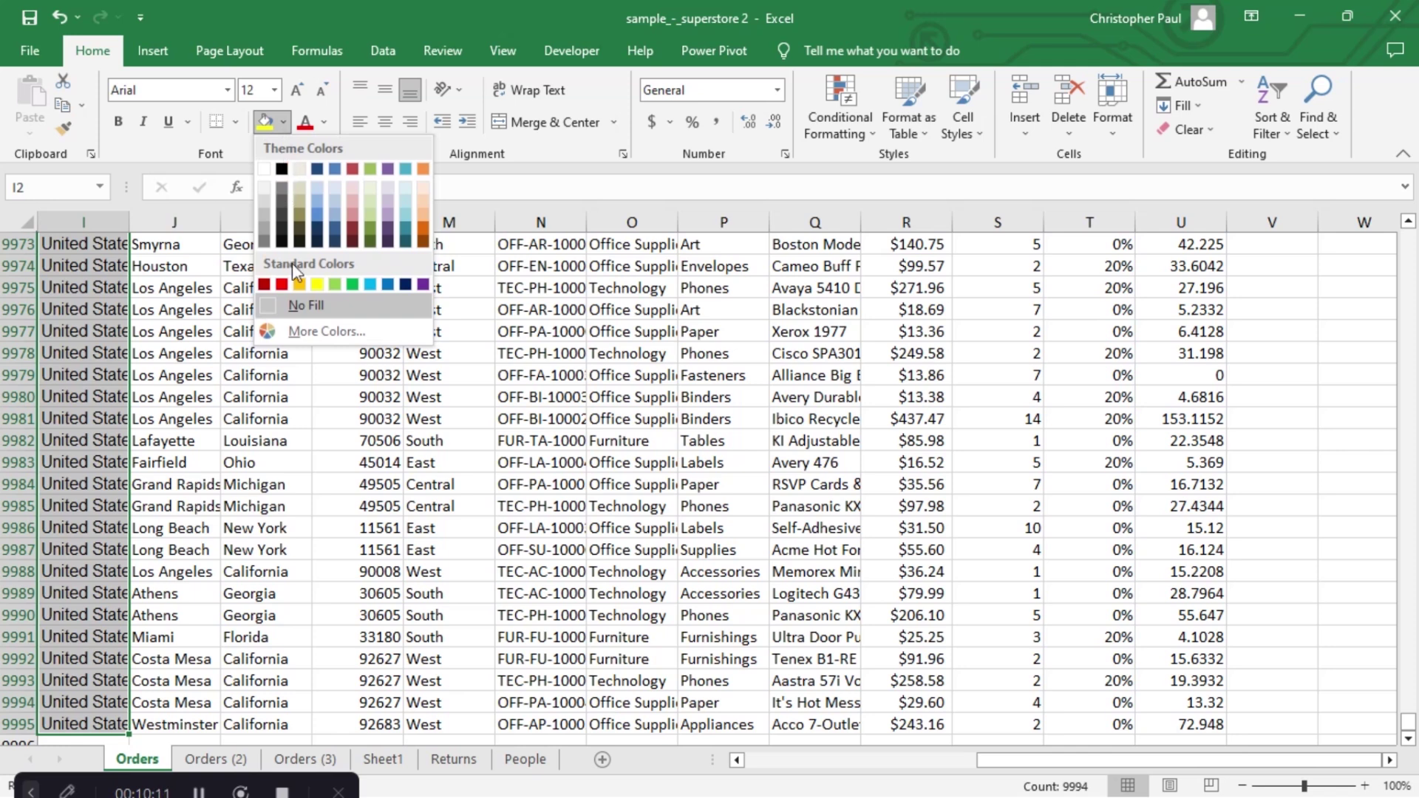
click(264, 230)
key(ctrl+BackSpace)
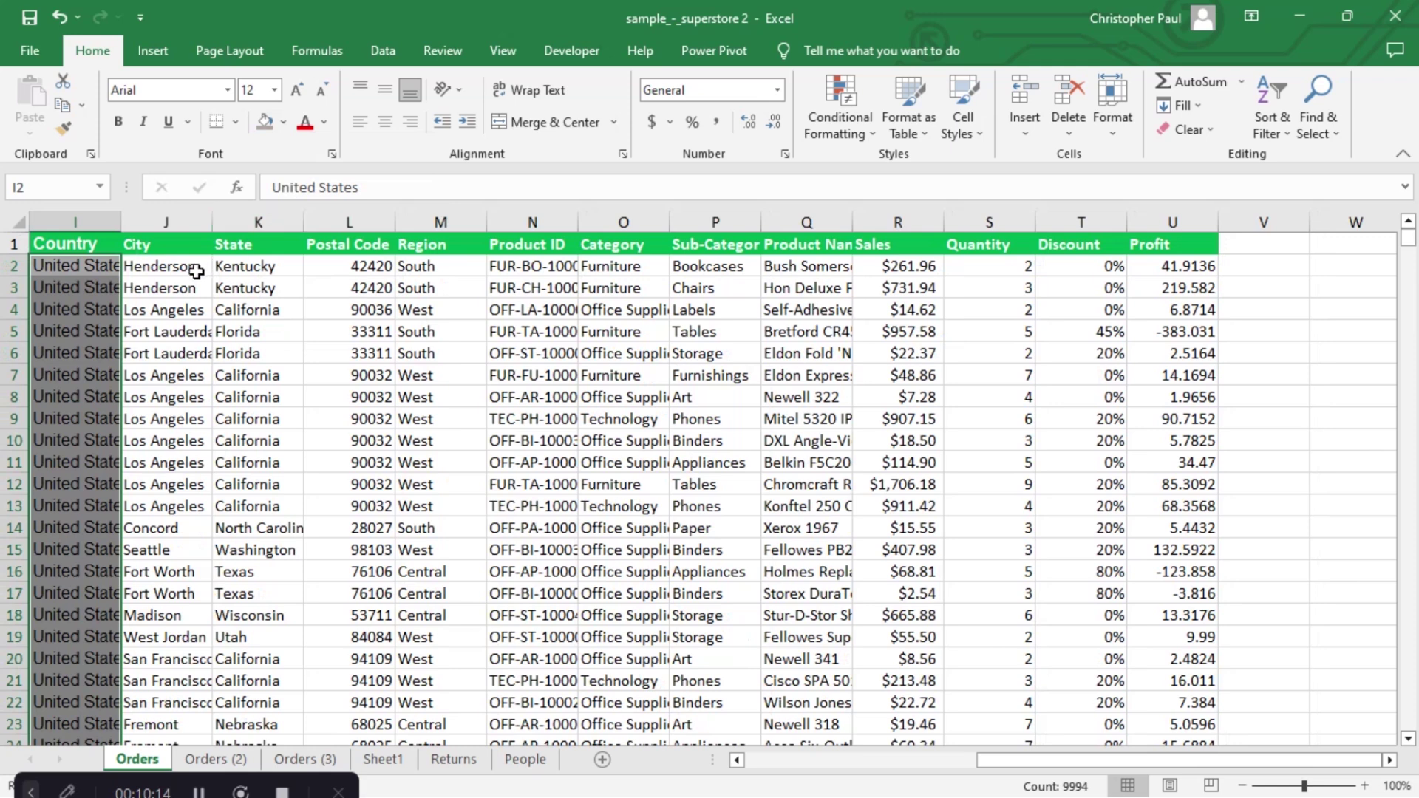
click(178, 287)
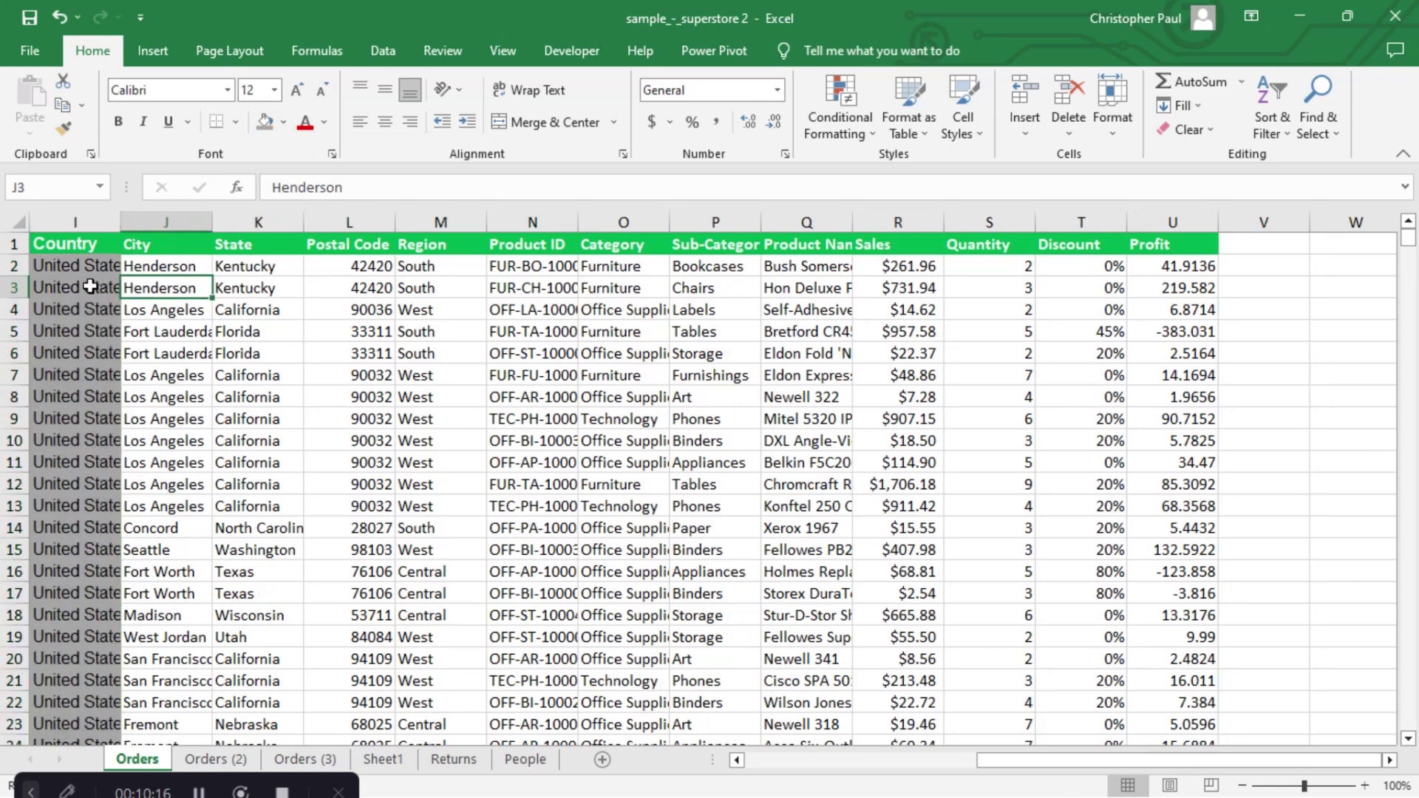
click(79, 267)
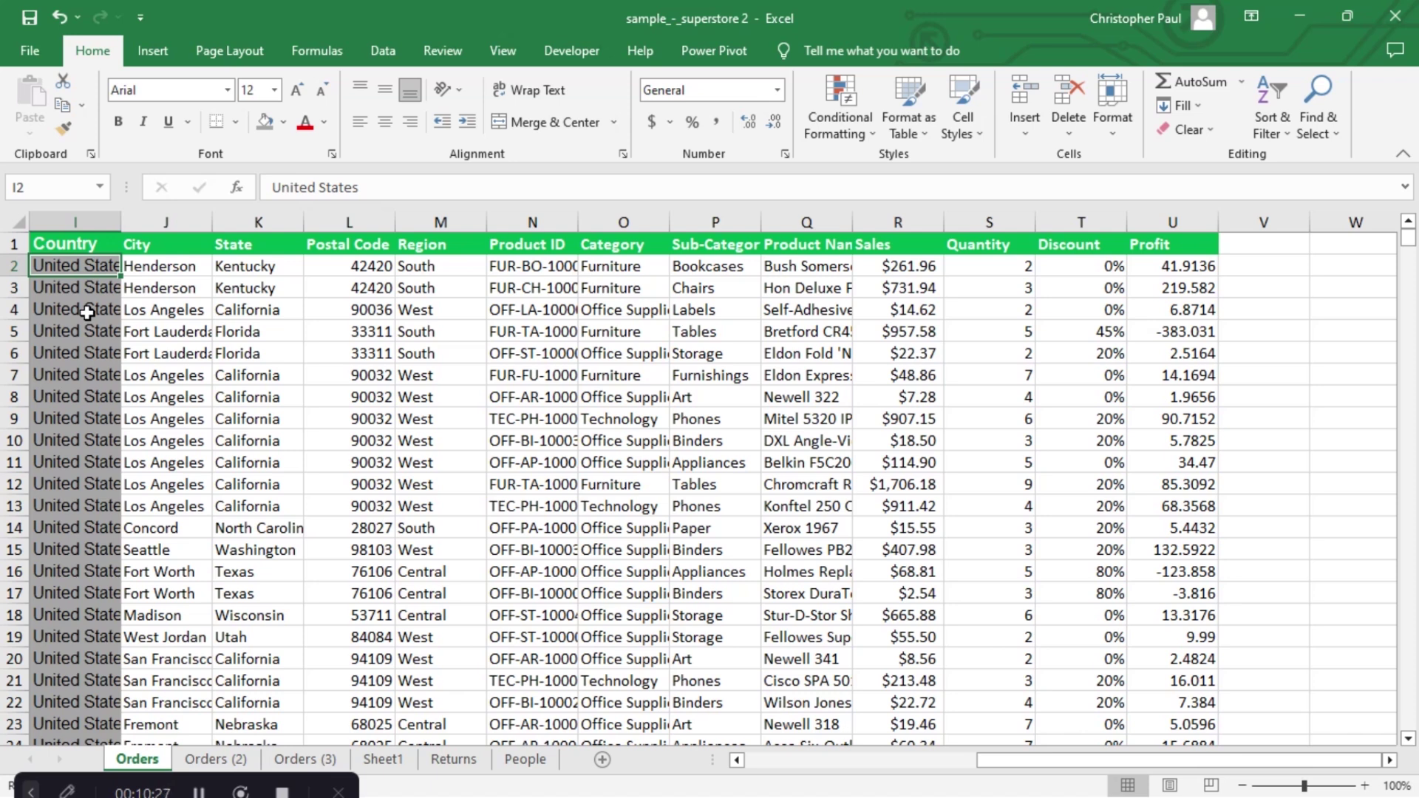
click(172, 283)
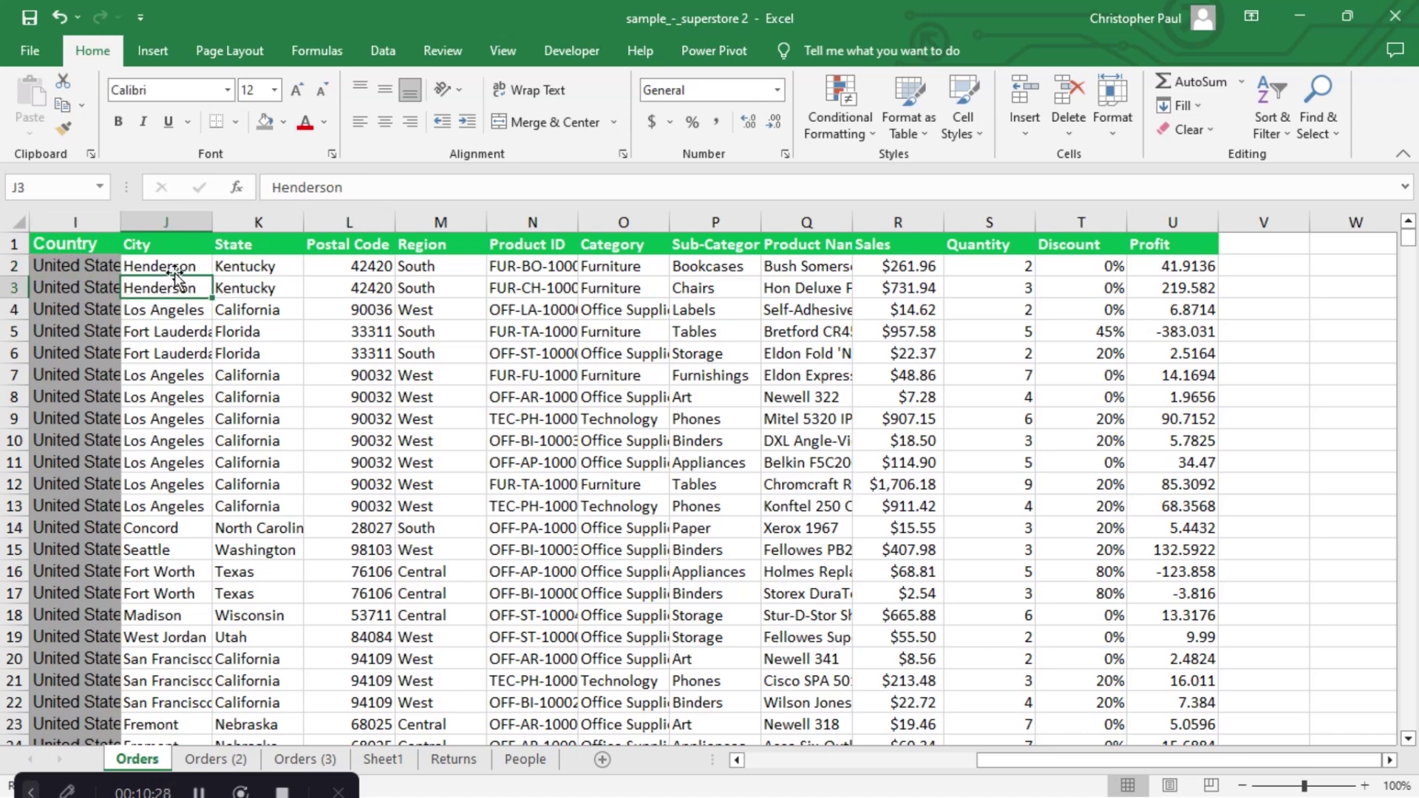
Fill all City data cells below the header on the Orders sheet with black.
click(180, 267)
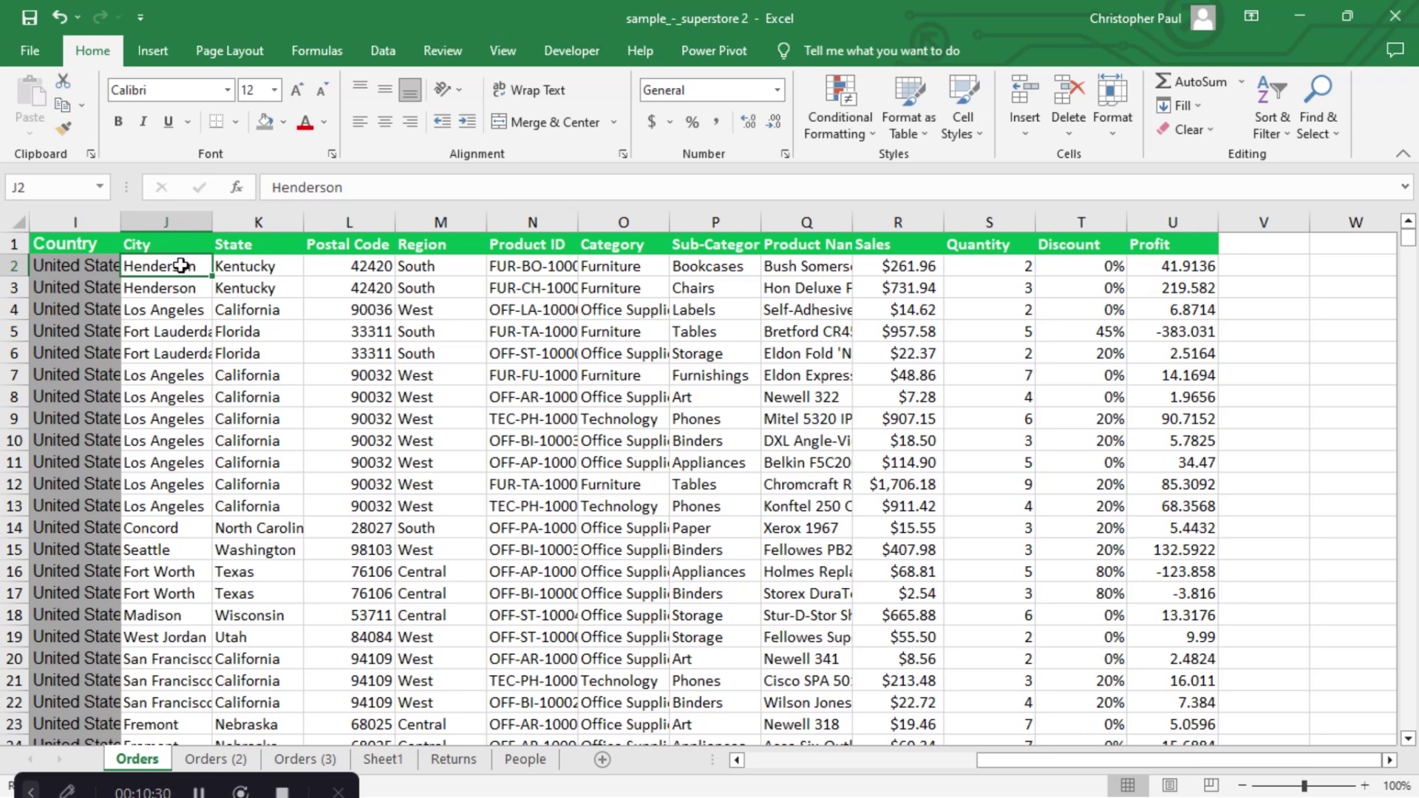
key(ctrl+shift+Down)
click(284, 123)
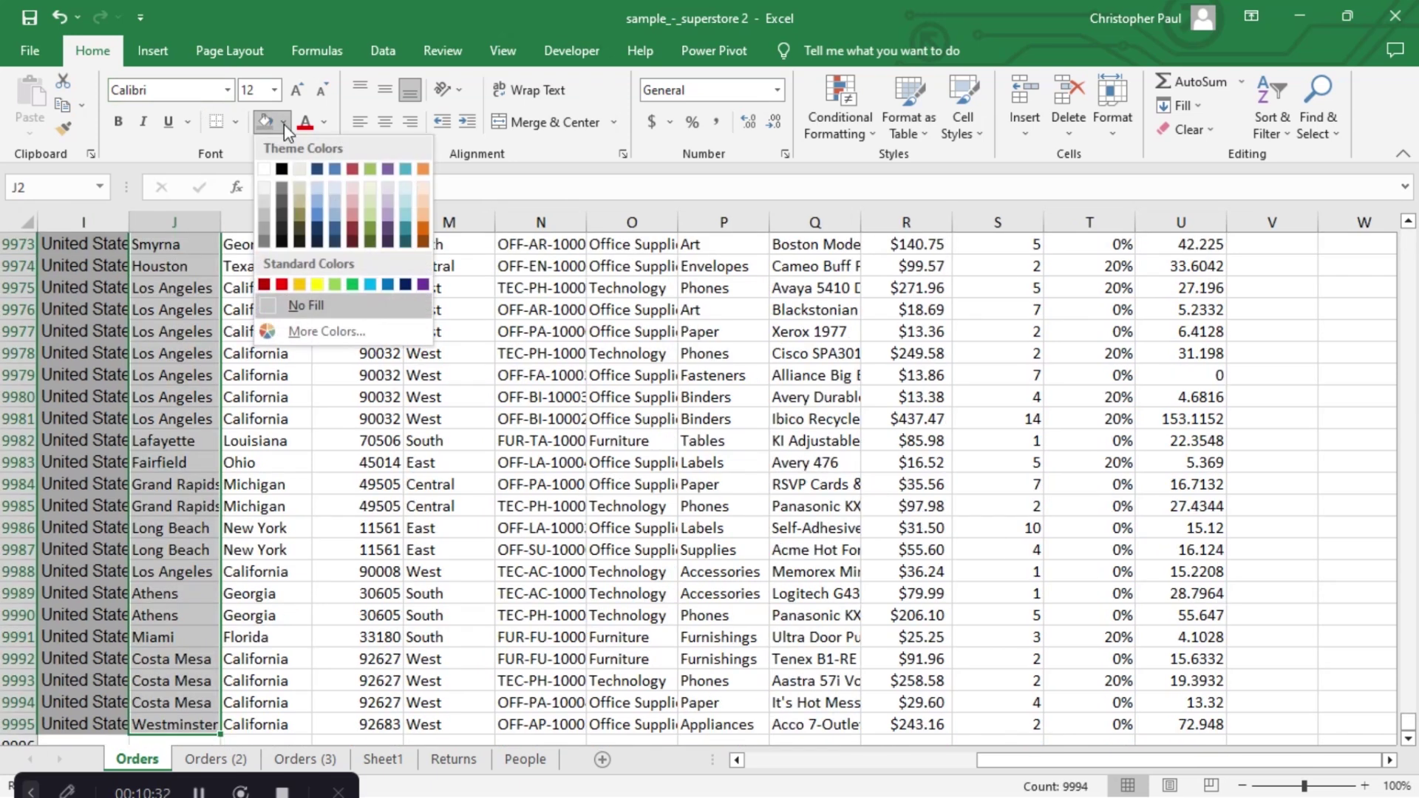
click(283, 173)
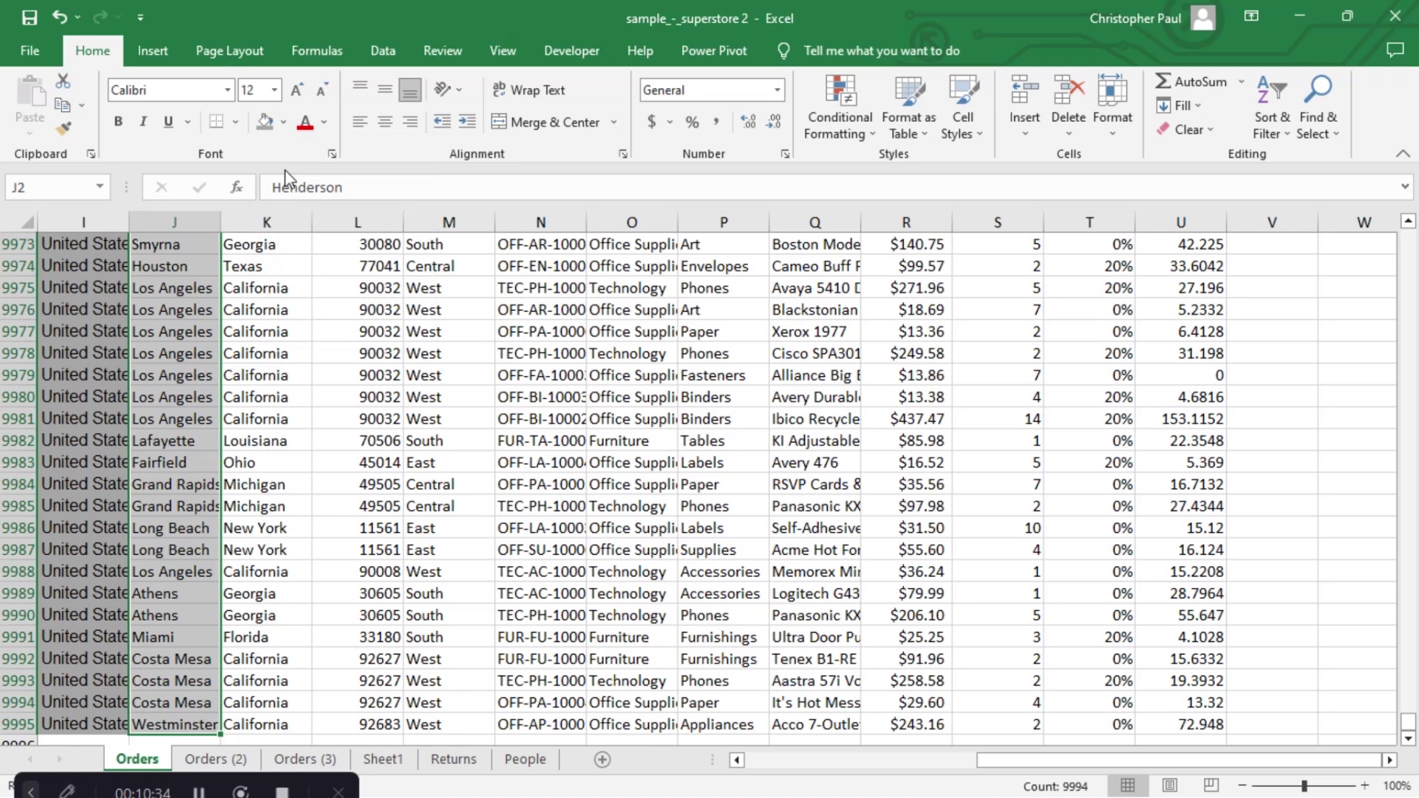
key(ctrl+BackSpace)
Set the font color of the black-filled City data cells to white.
click(323, 123)
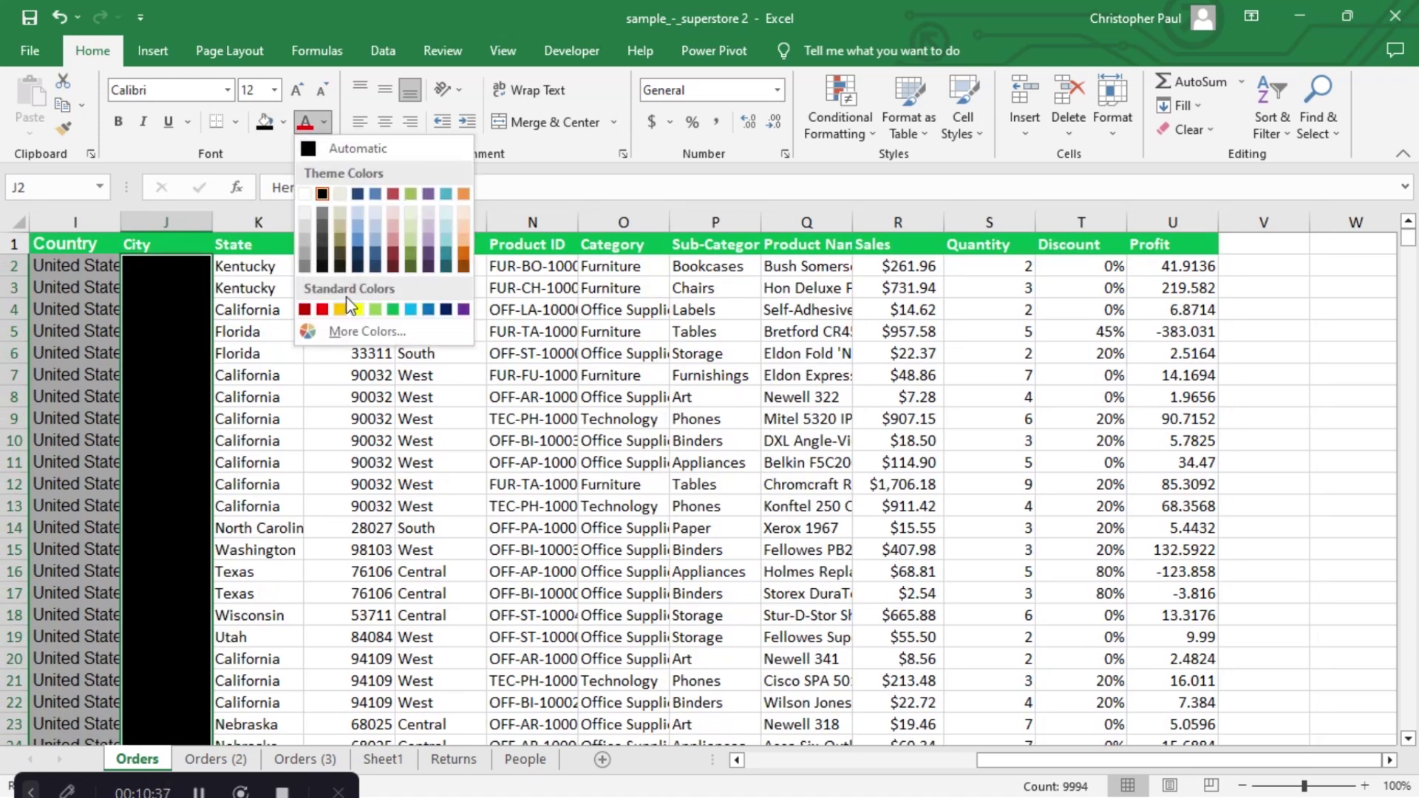
click(305, 194)
click(177, 353)
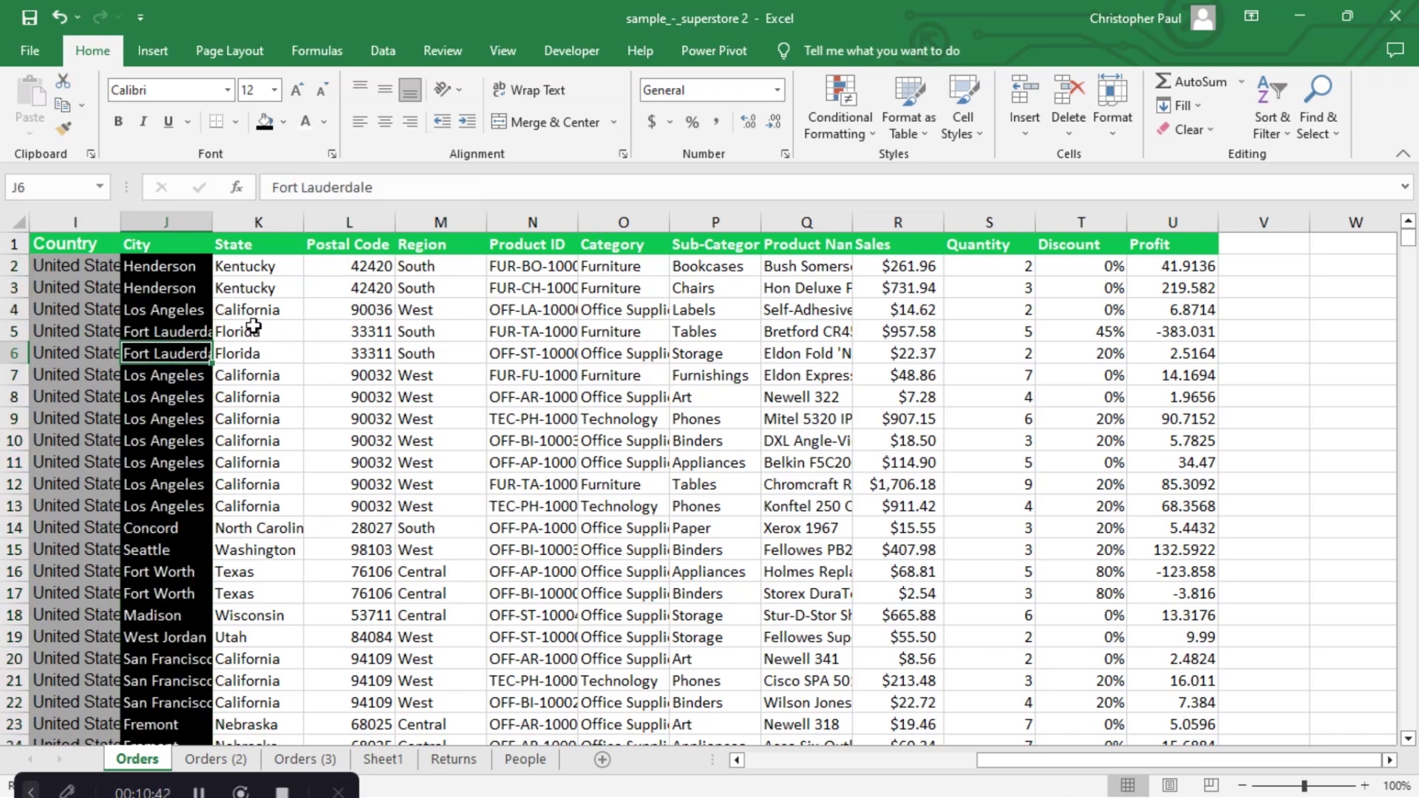
Make the City entries in cells J3 and J6 bold.
click(173, 290)
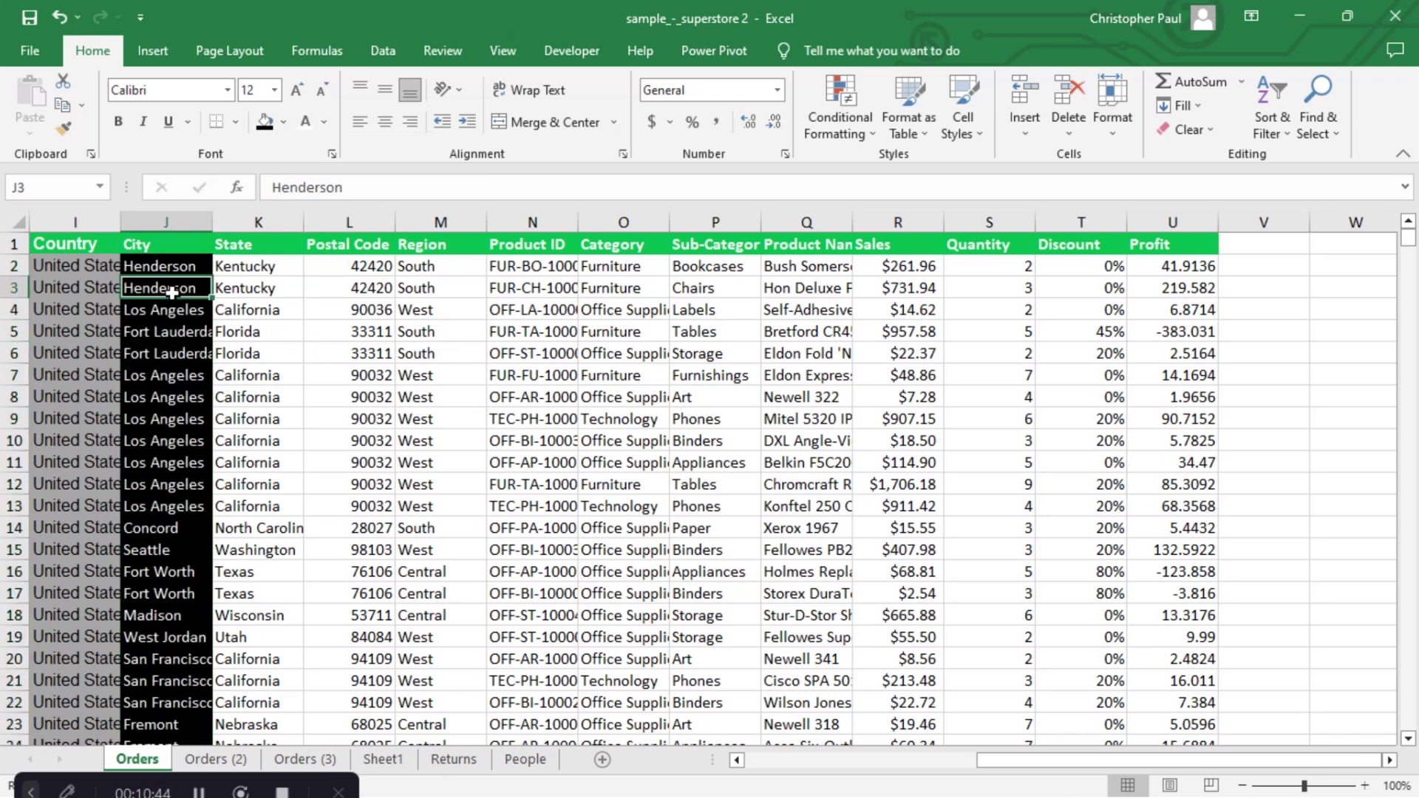
click(119, 122)
click(159, 355)
click(118, 122)
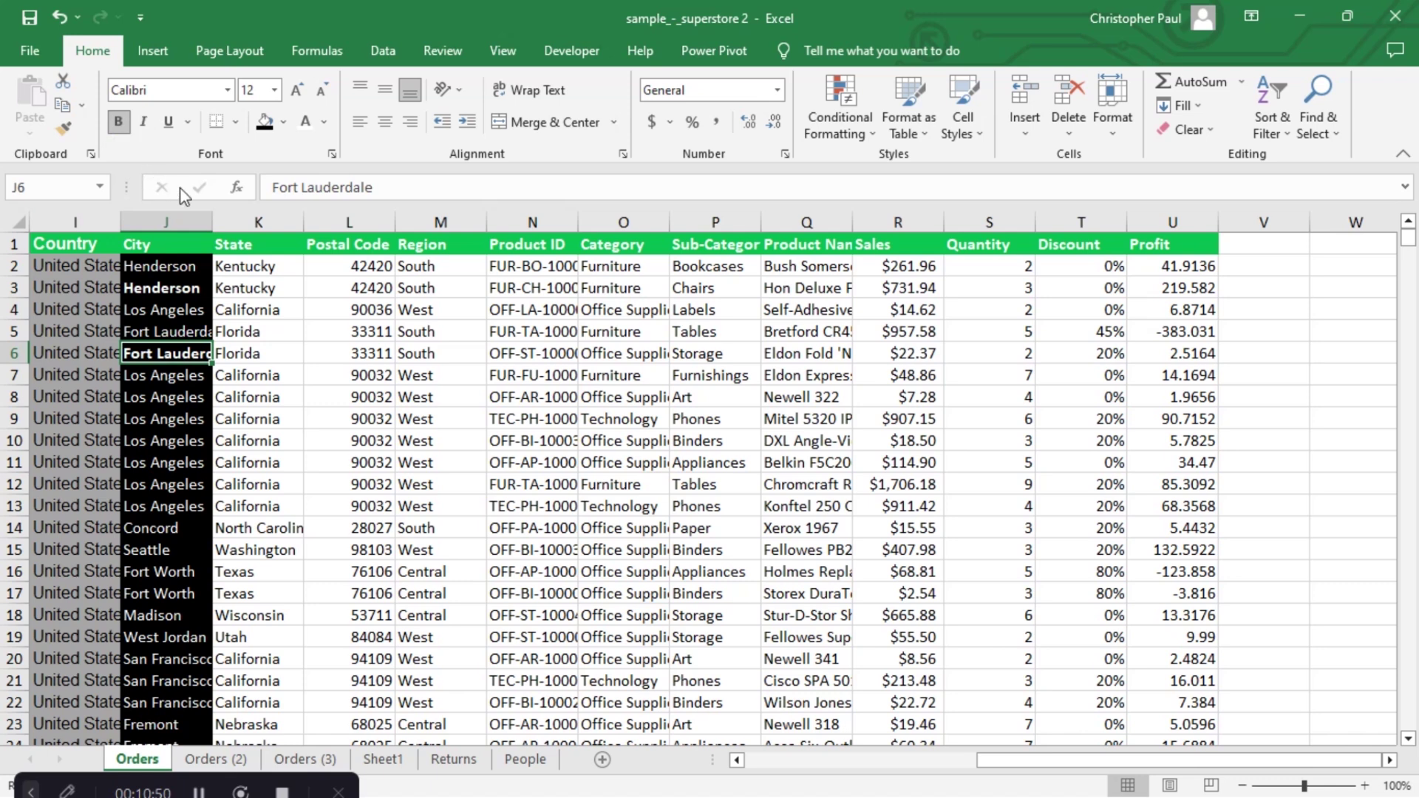
Change the City entry in J6 to italic and underlined, without bold.
click(145, 123)
click(145, 124)
key(ctrl+b)
key(ctrl+b)
click(146, 129)
key(ctrl+b)
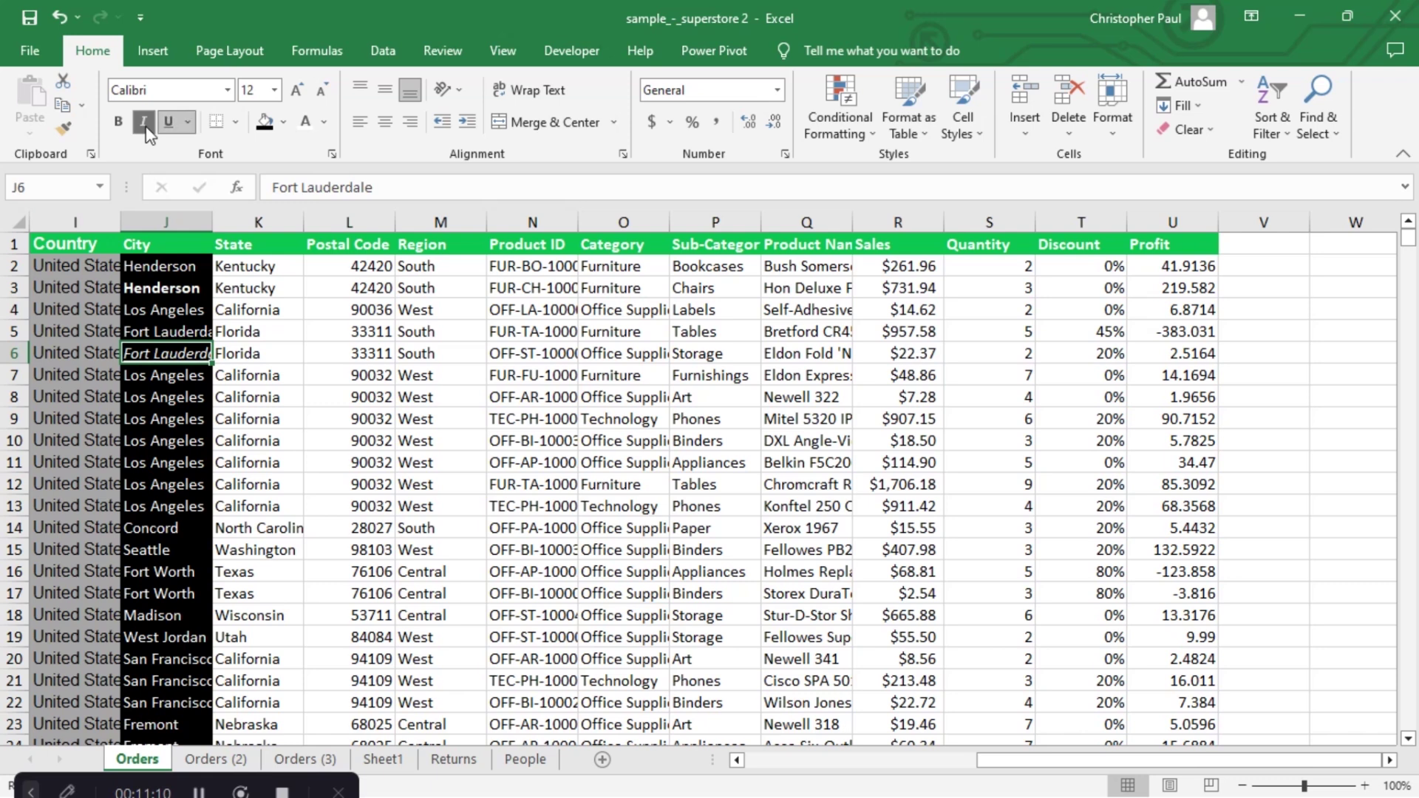
Apply All Borders to the range L3:N9, covering Postal Code, Region and Product ID.
click(337, 290)
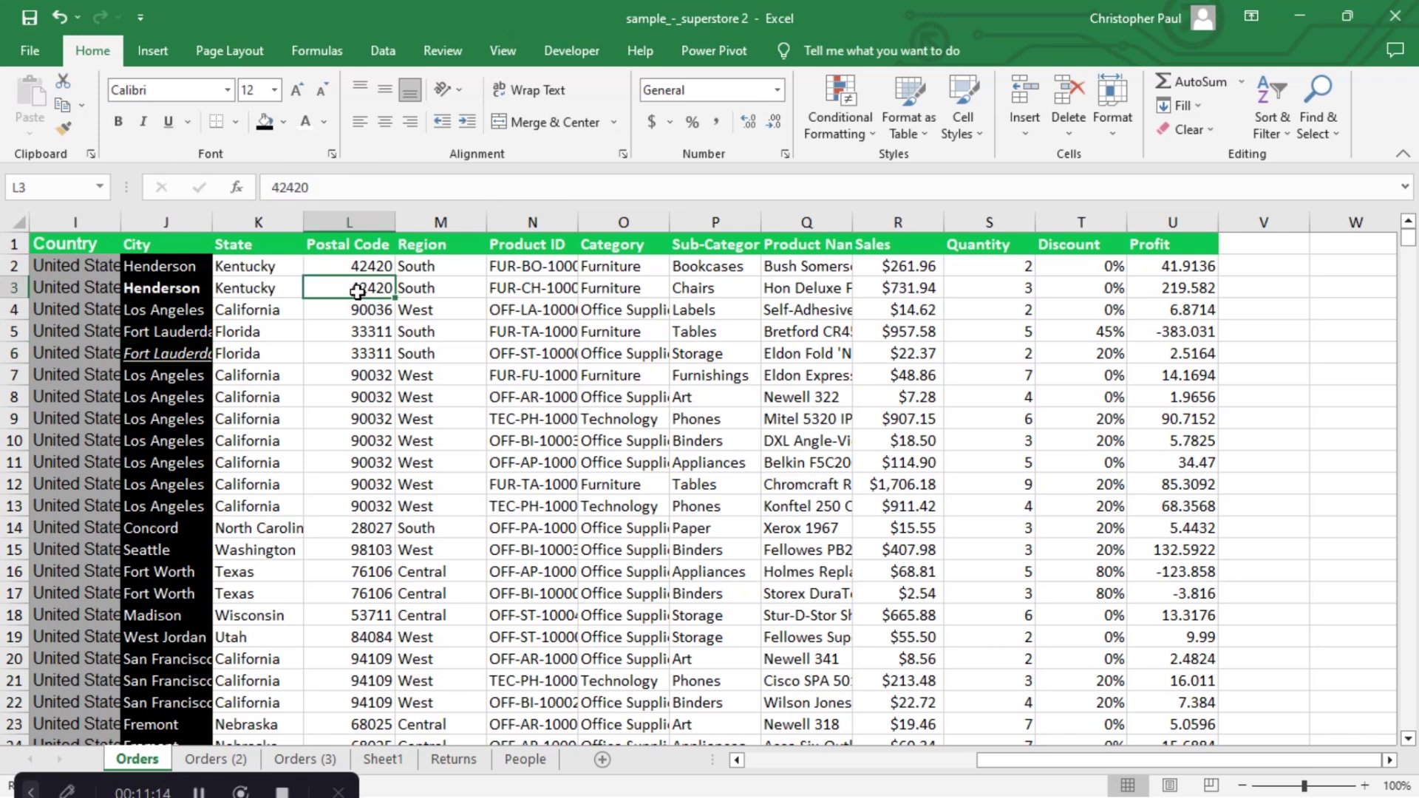
drag(374, 290, 544, 421)
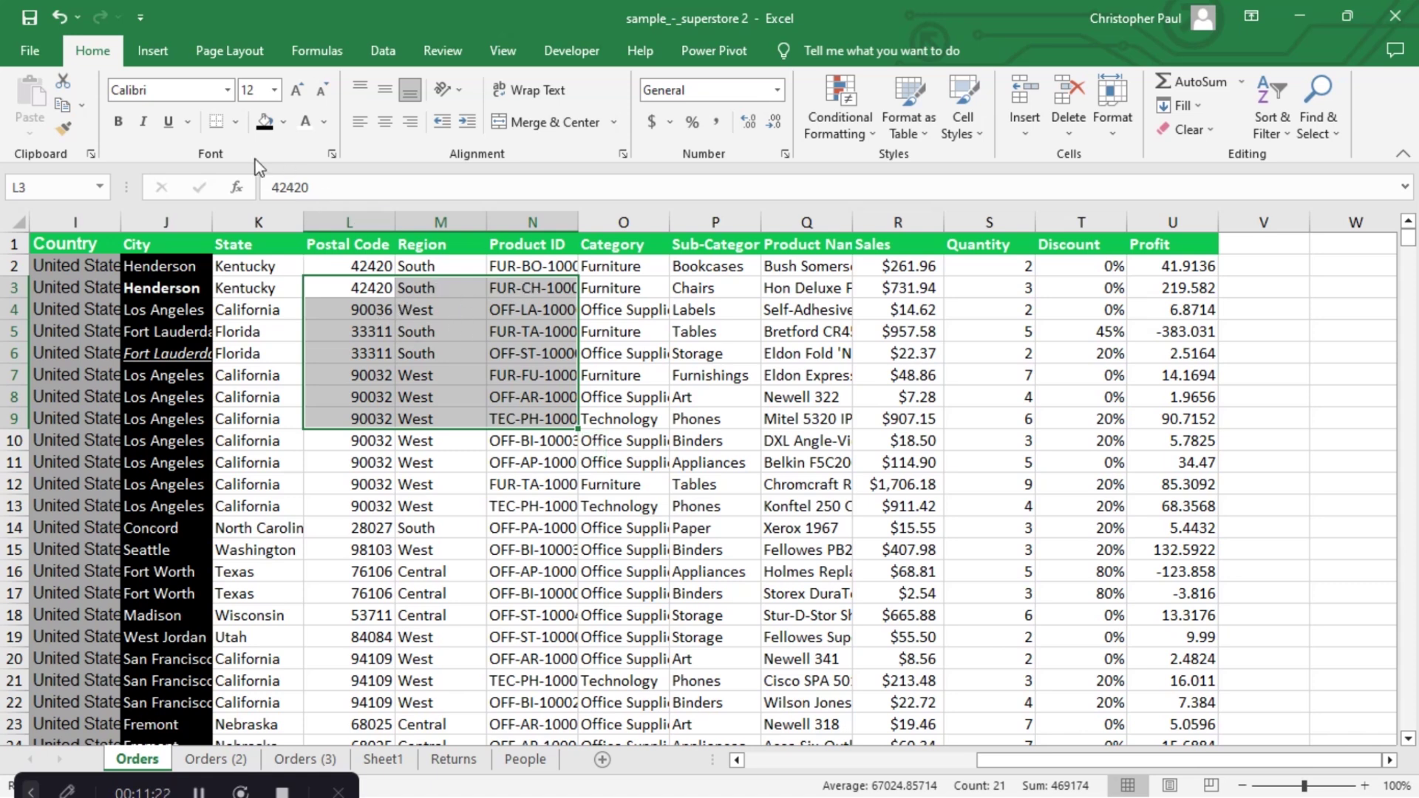
click(235, 123)
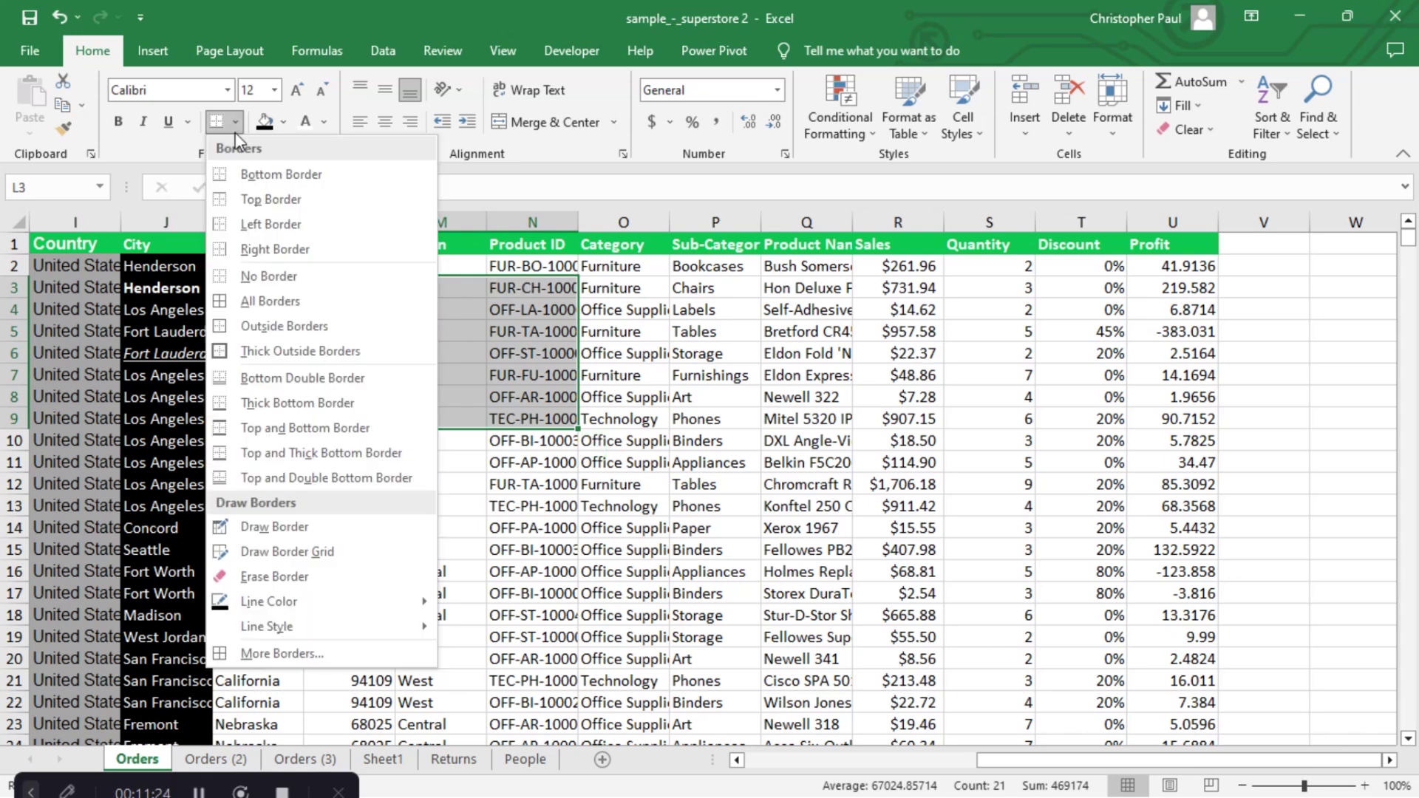
click(275, 302)
click(570, 397)
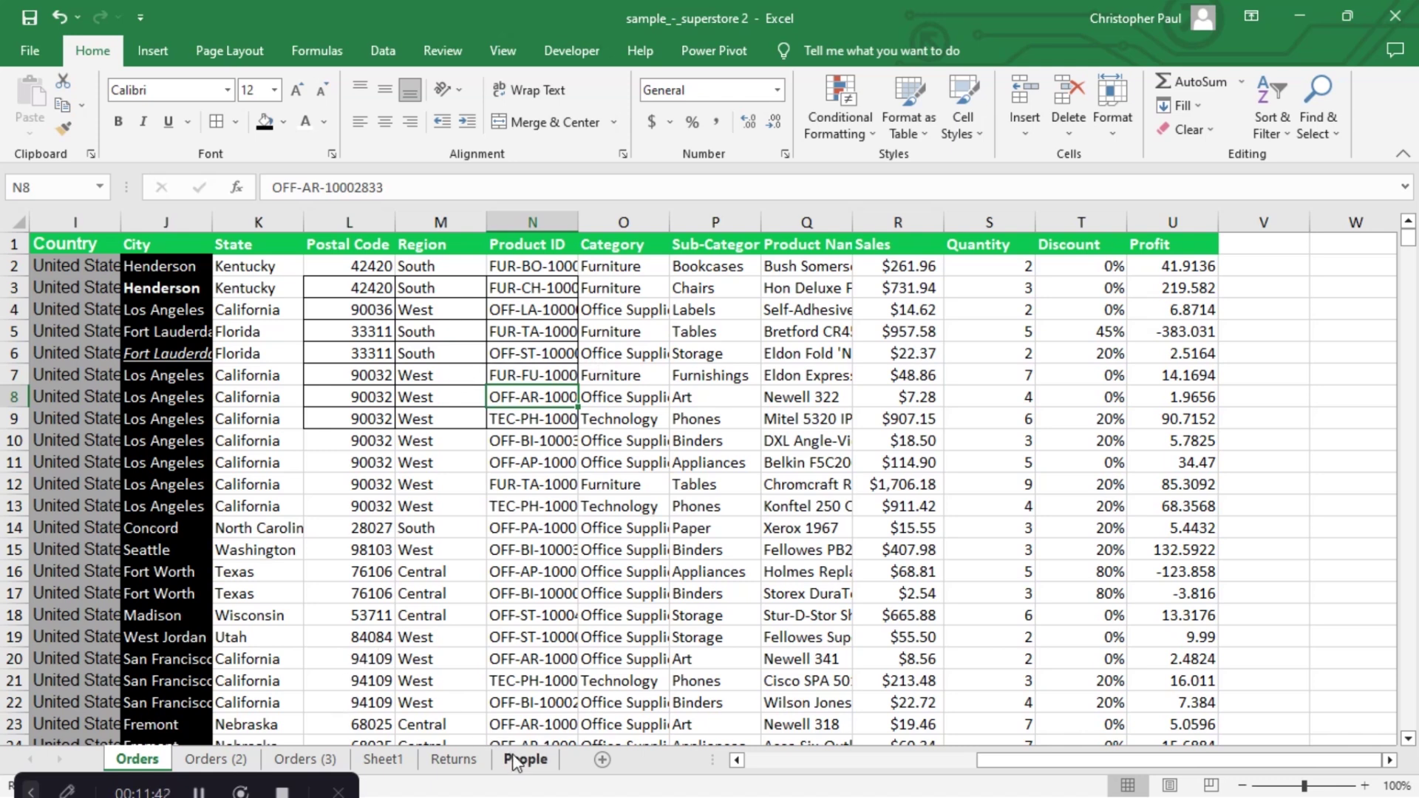
click(383, 760)
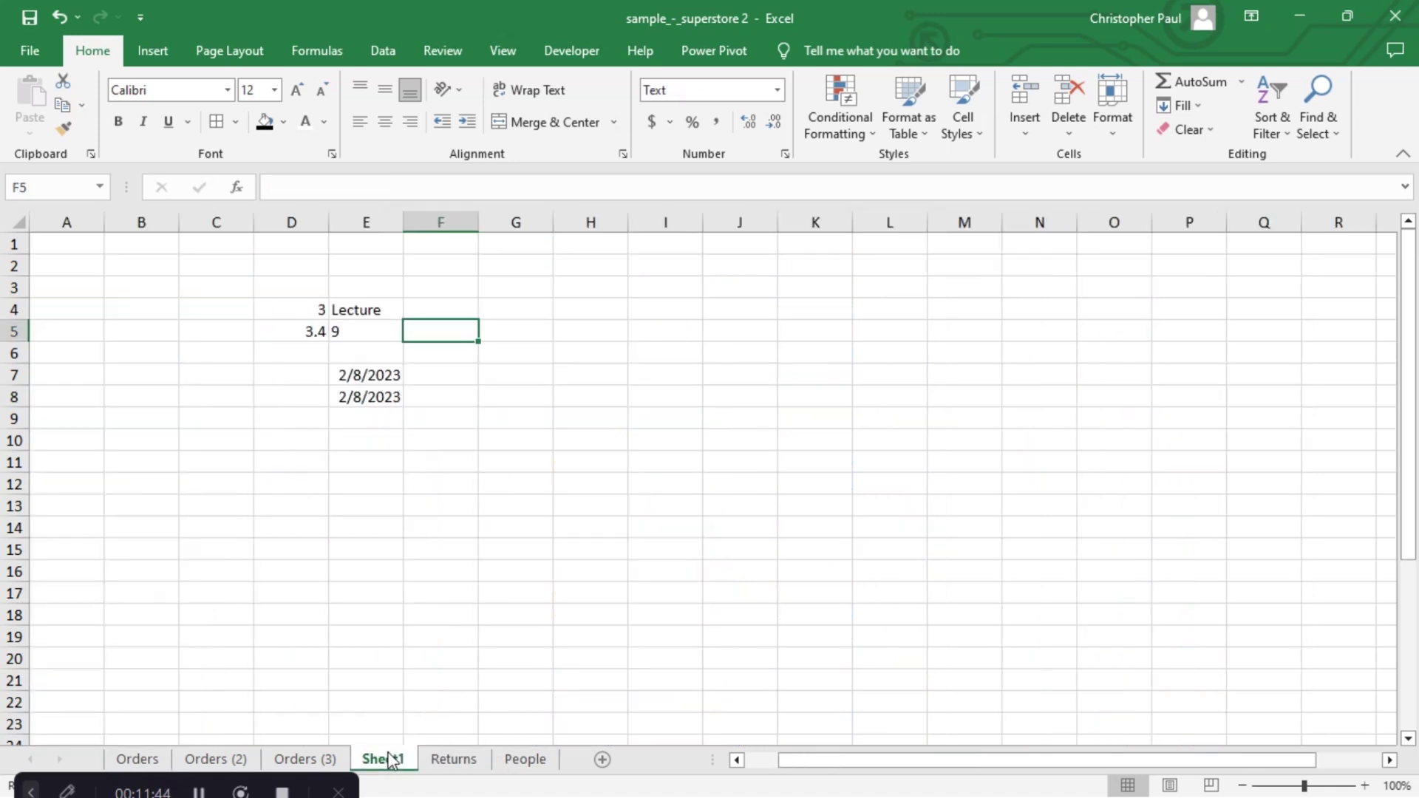
click(556, 427)
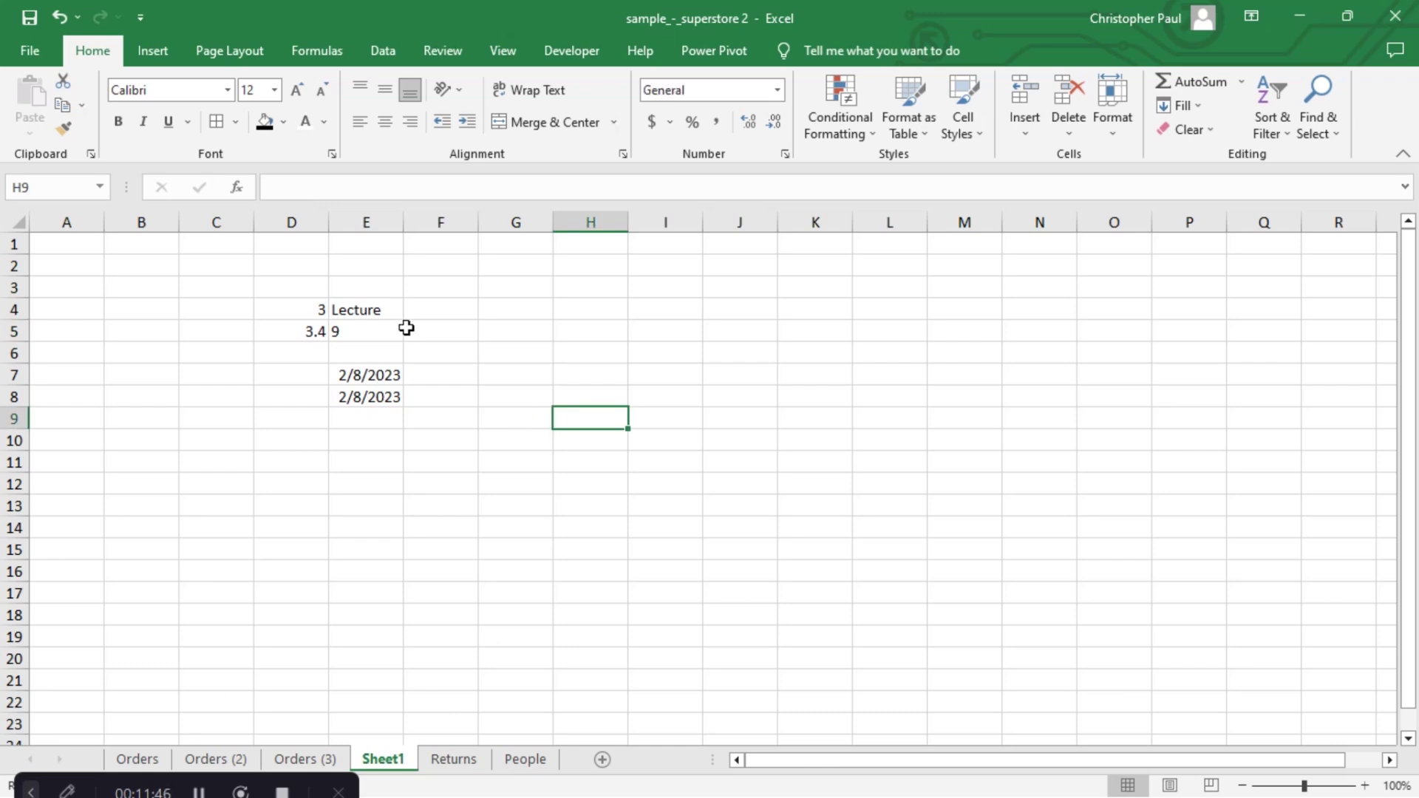
click(520, 399)
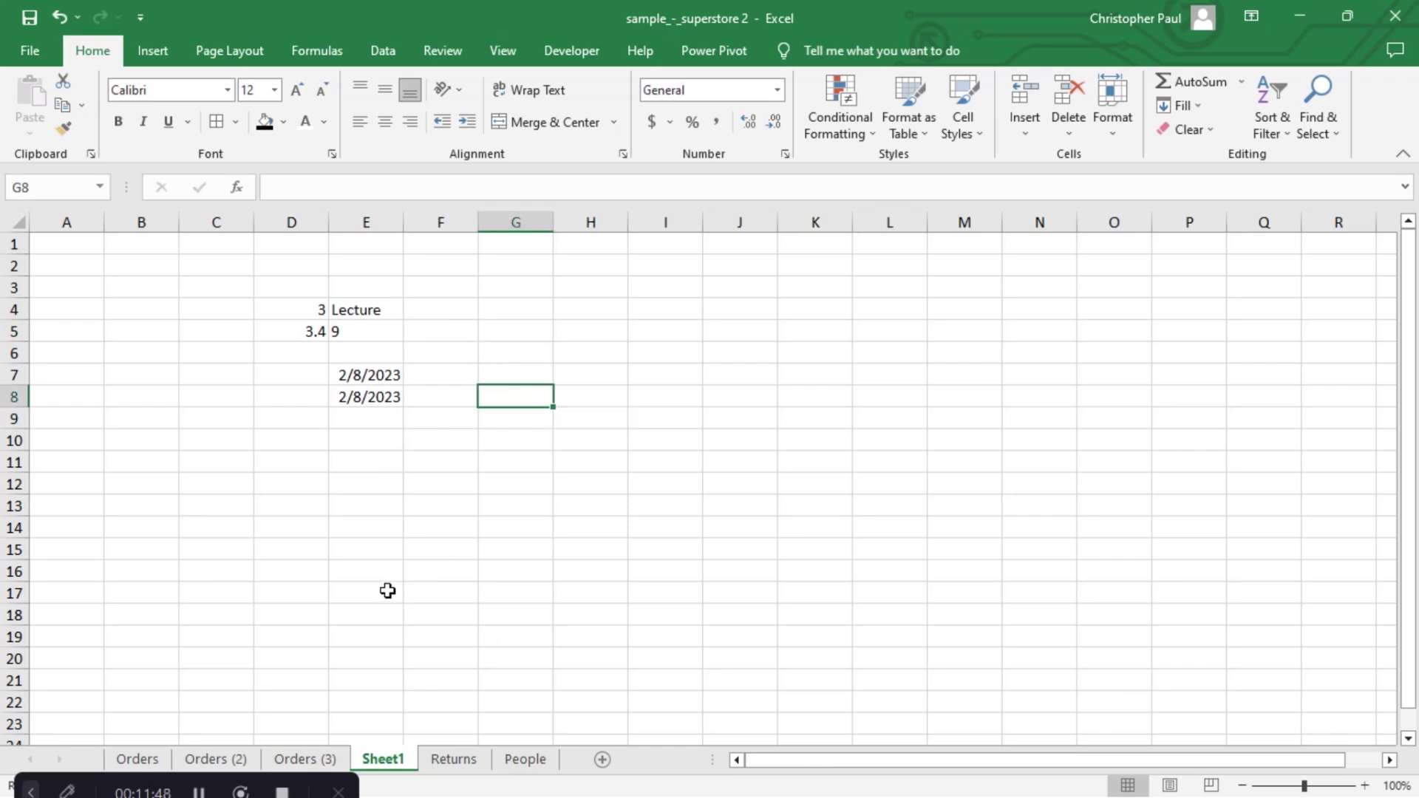
click(136, 762)
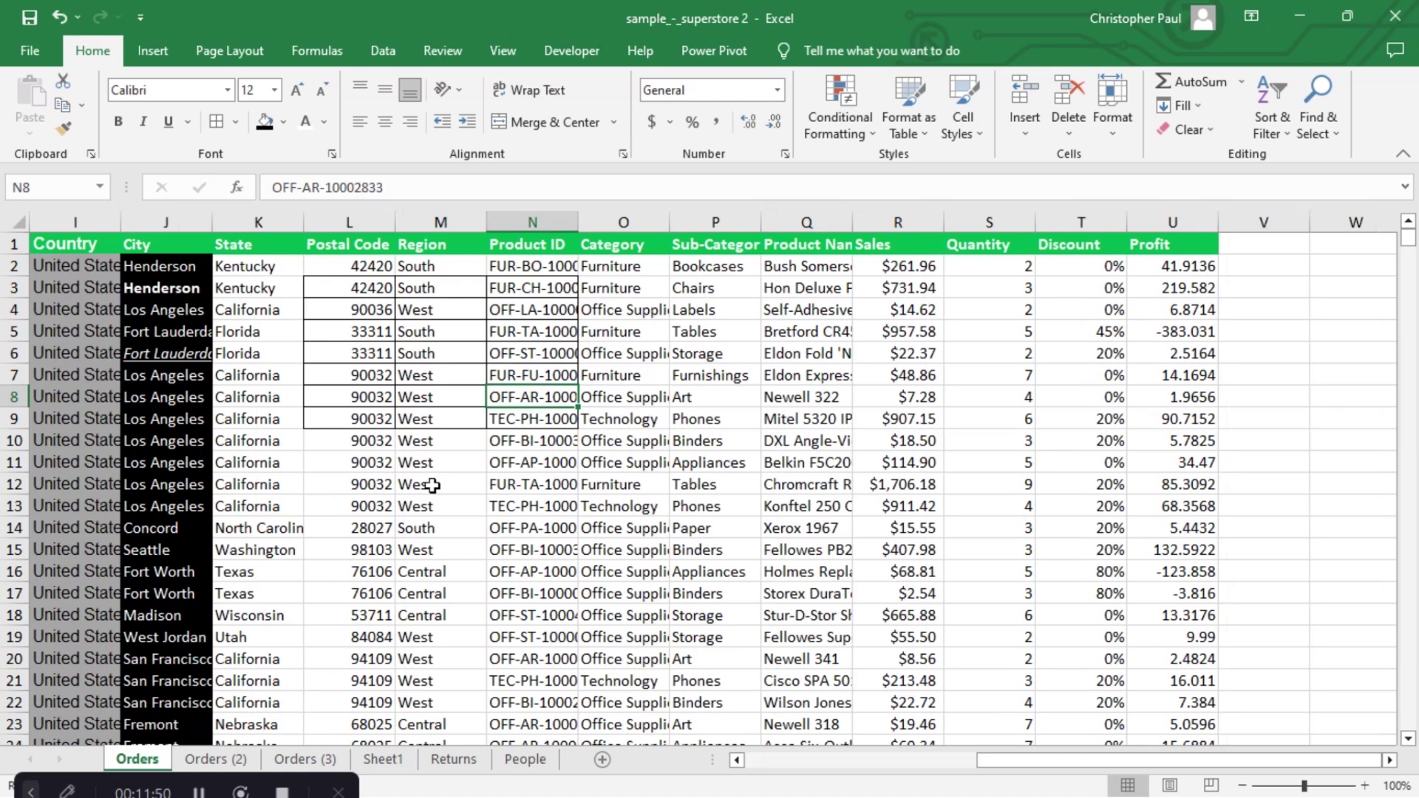
Copy the State values K3:K9 from Orders into Sheet1 starting at H9 and select the pasted cells.
click(287, 403)
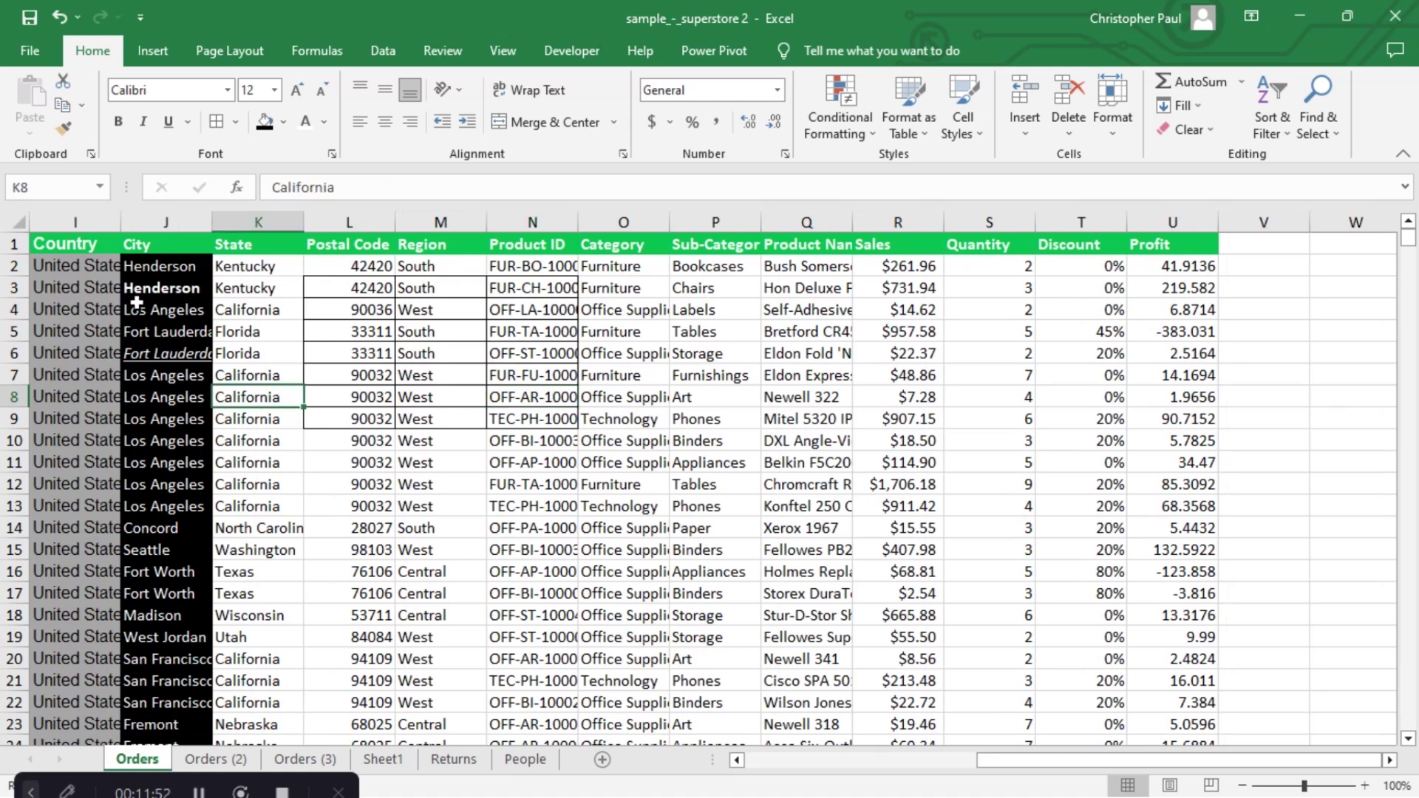
drag(257, 292, 255, 409)
key(ctrl+c)
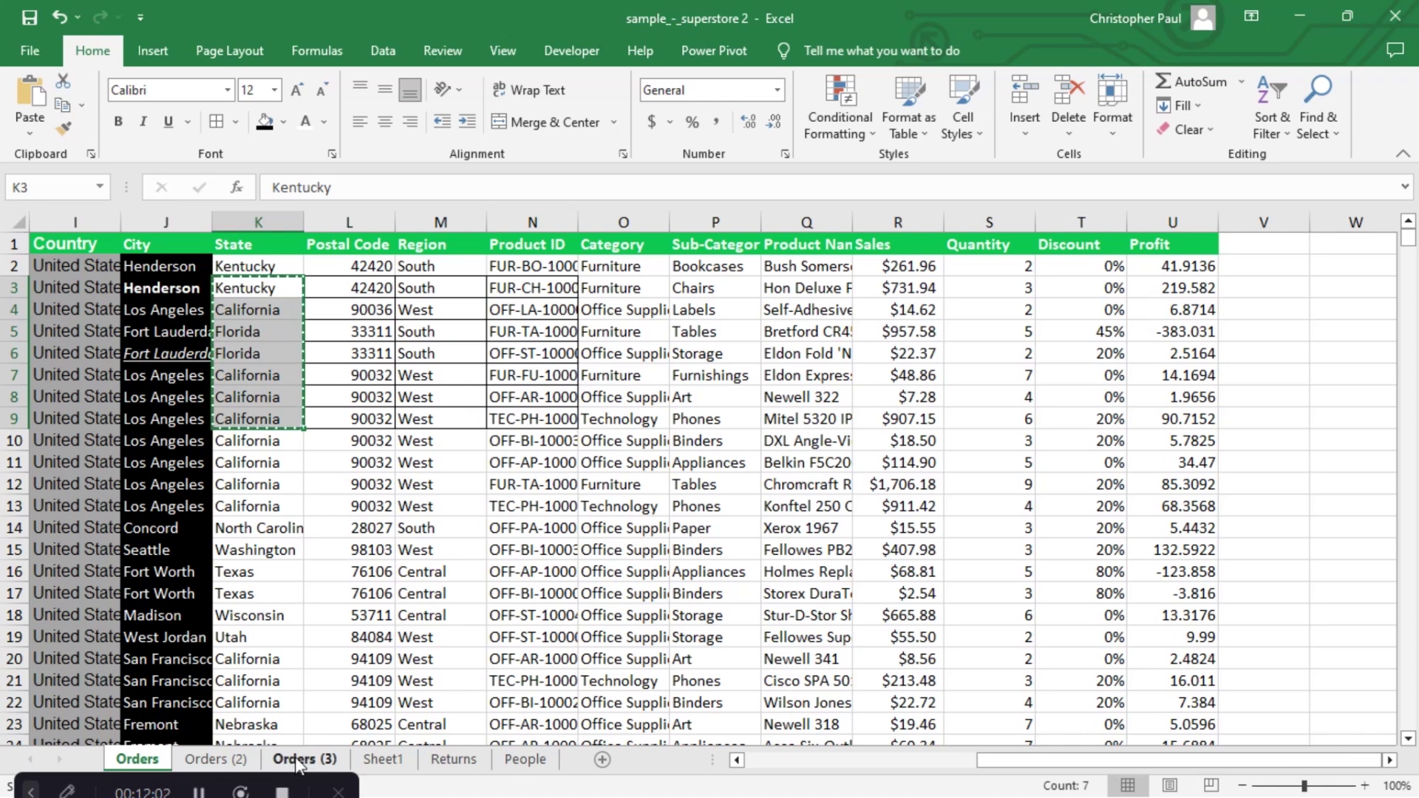
click(381, 759)
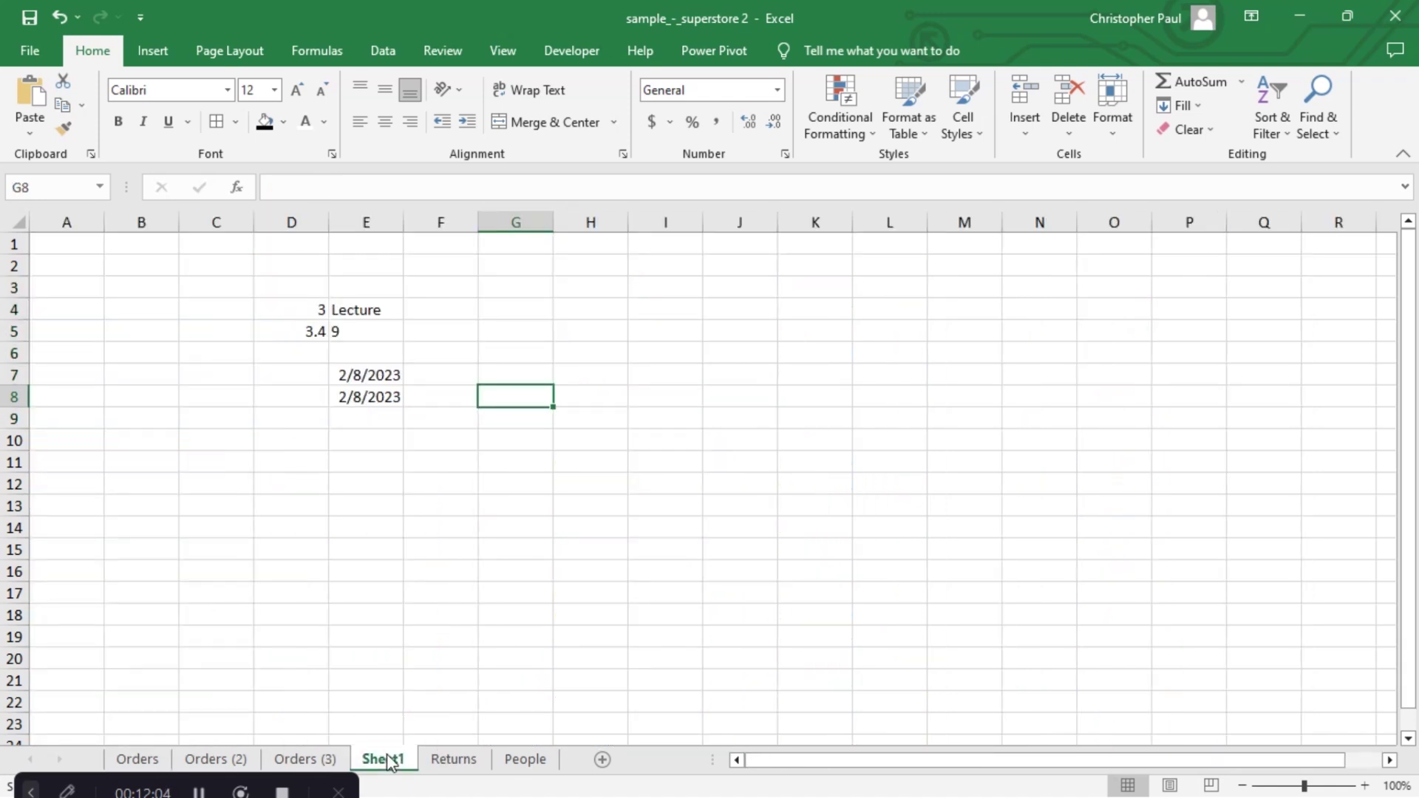
click(594, 409)
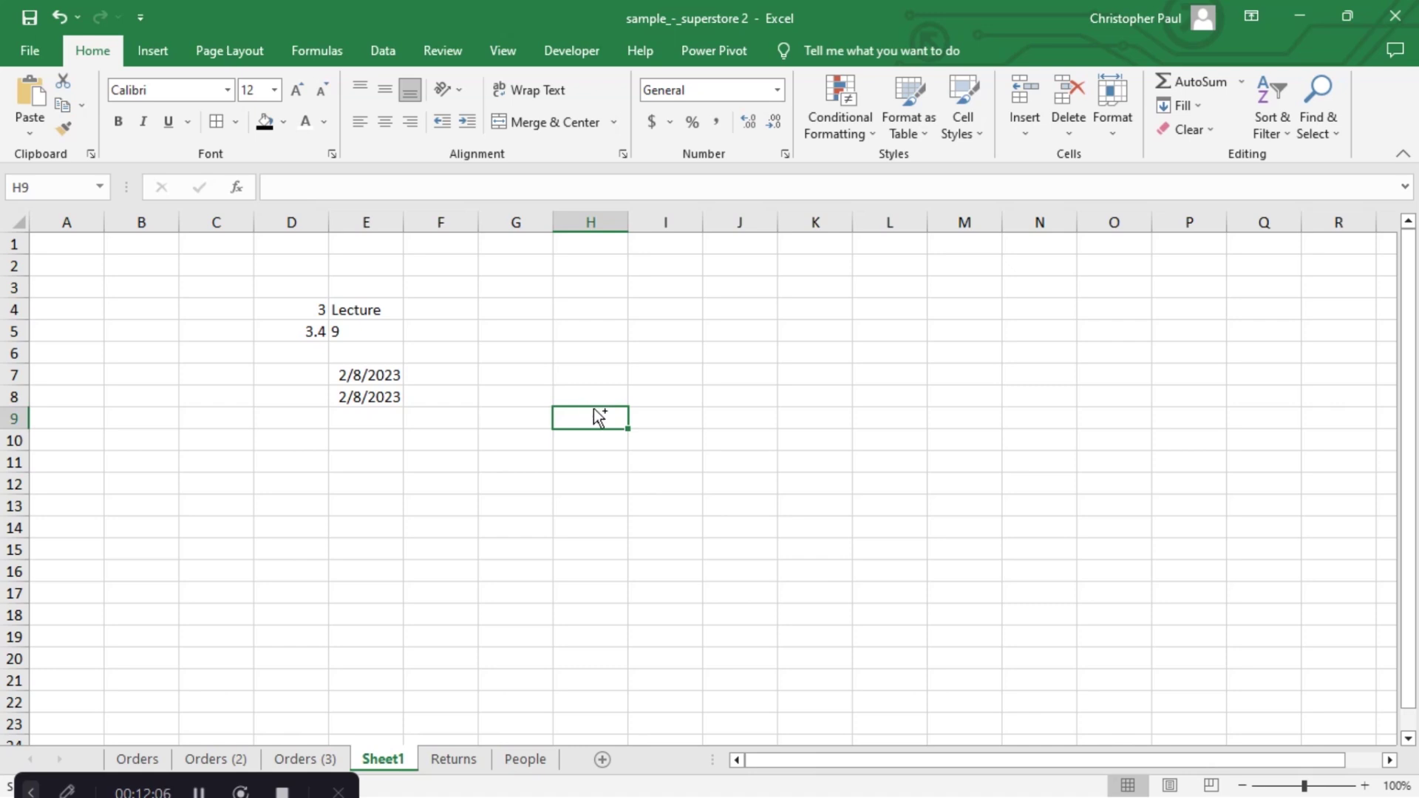
key(ctrl+v)
click(730, 456)
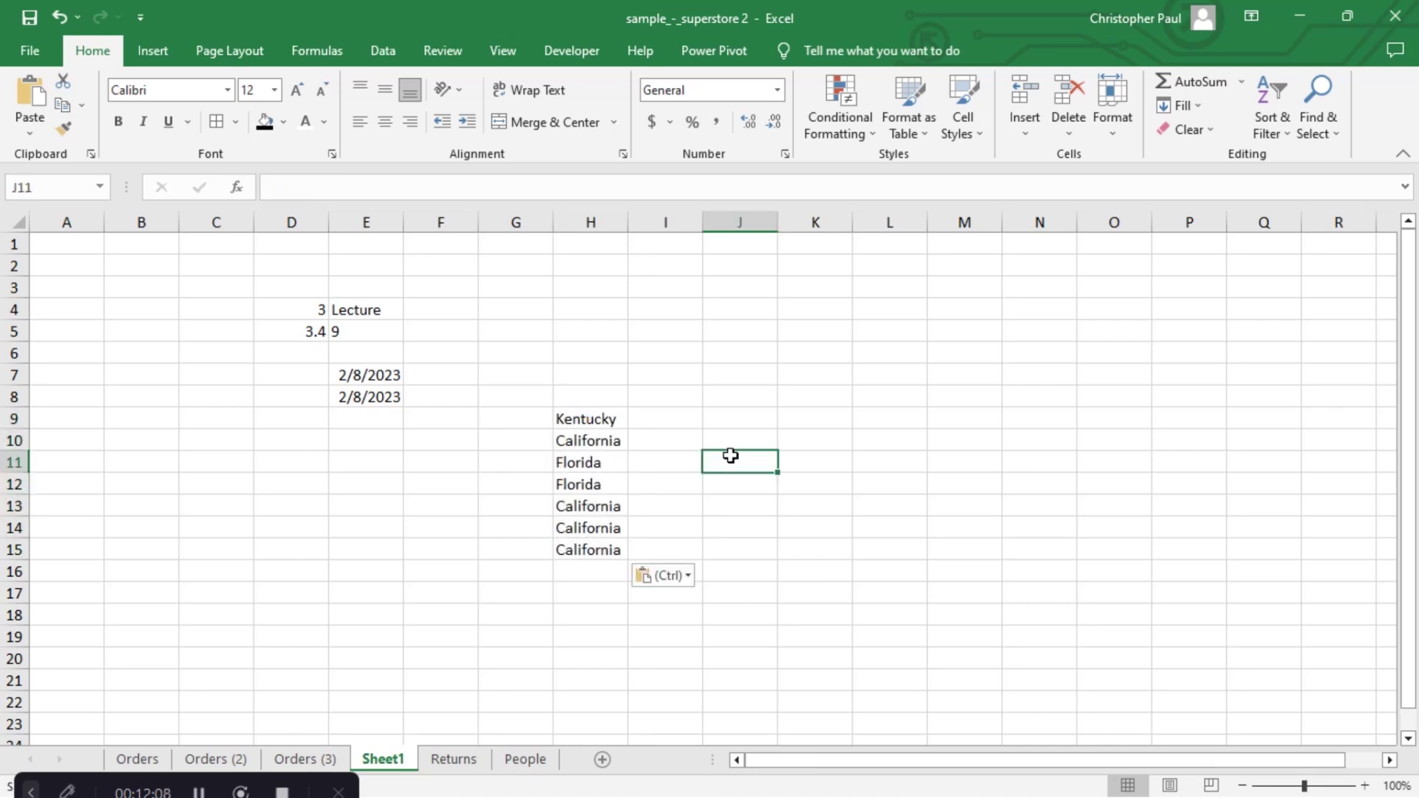
drag(587, 419, 607, 551)
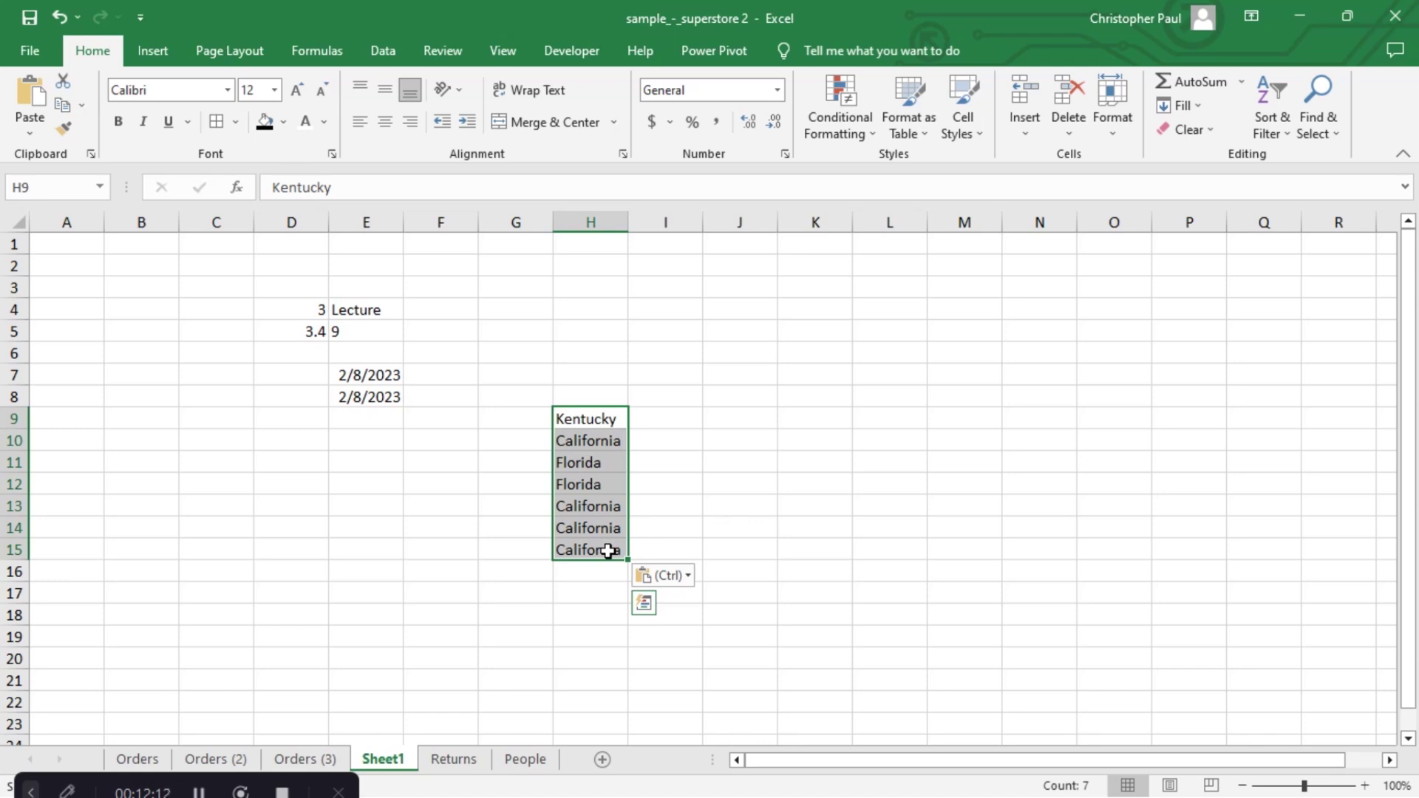
key(ctrl+t)
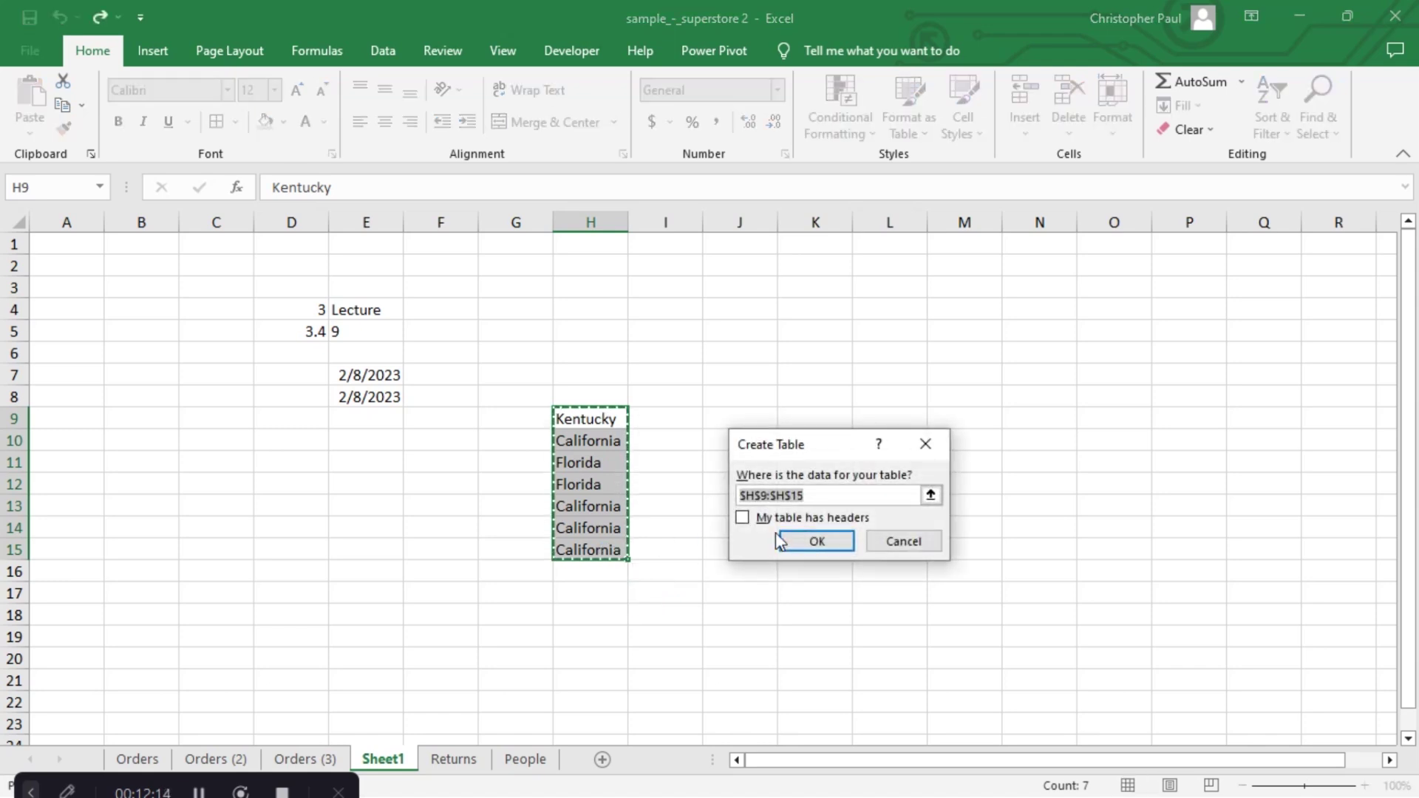
click(928, 493)
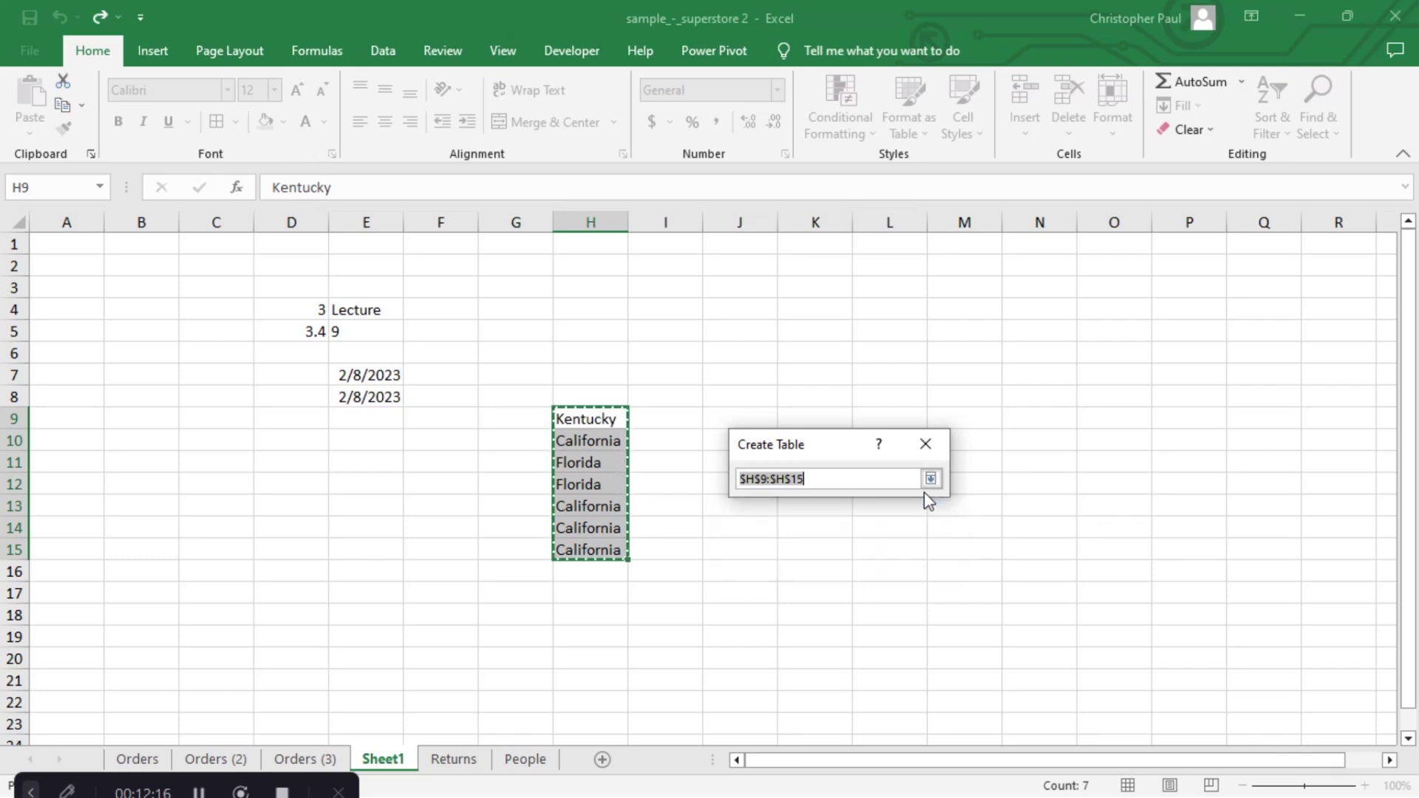
click(931, 479)
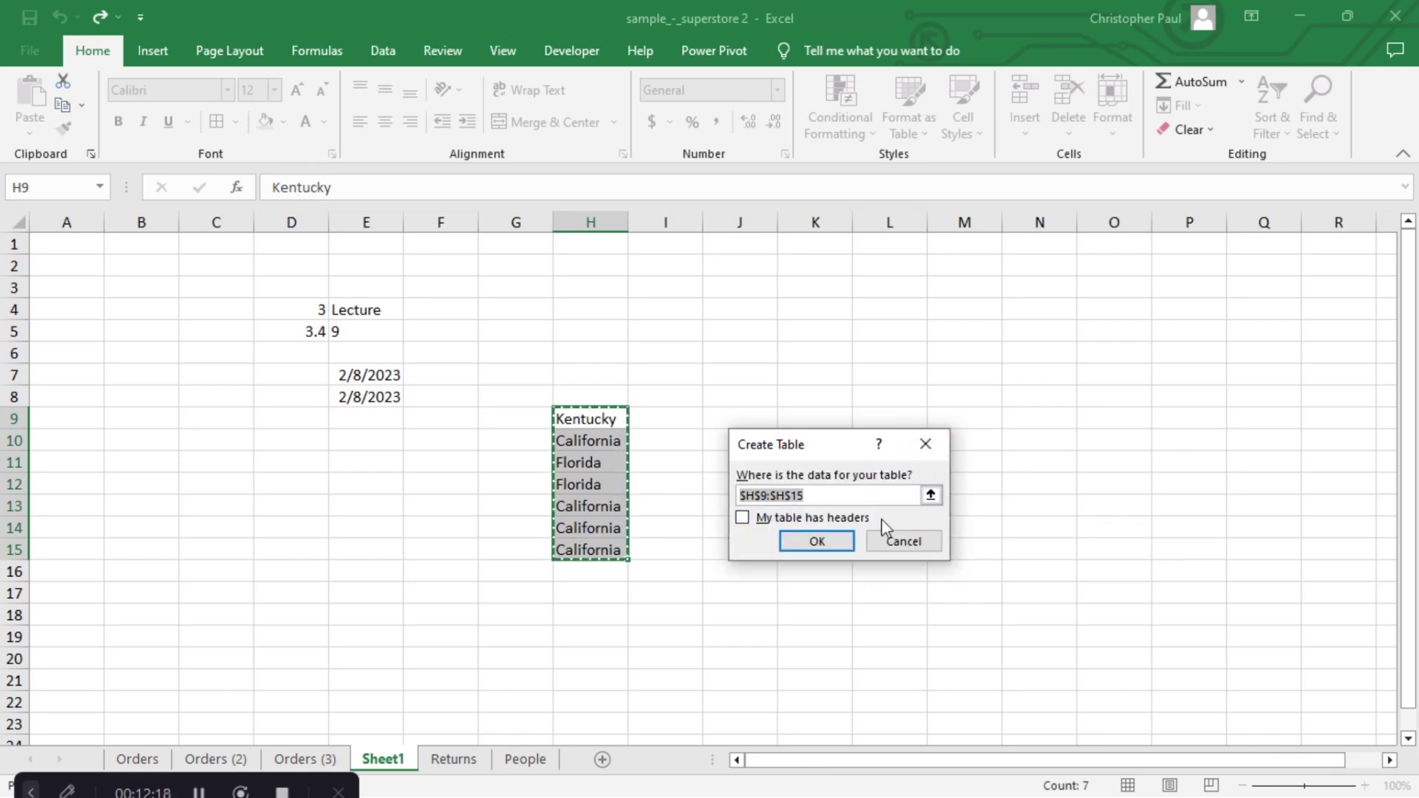
click(908, 541)
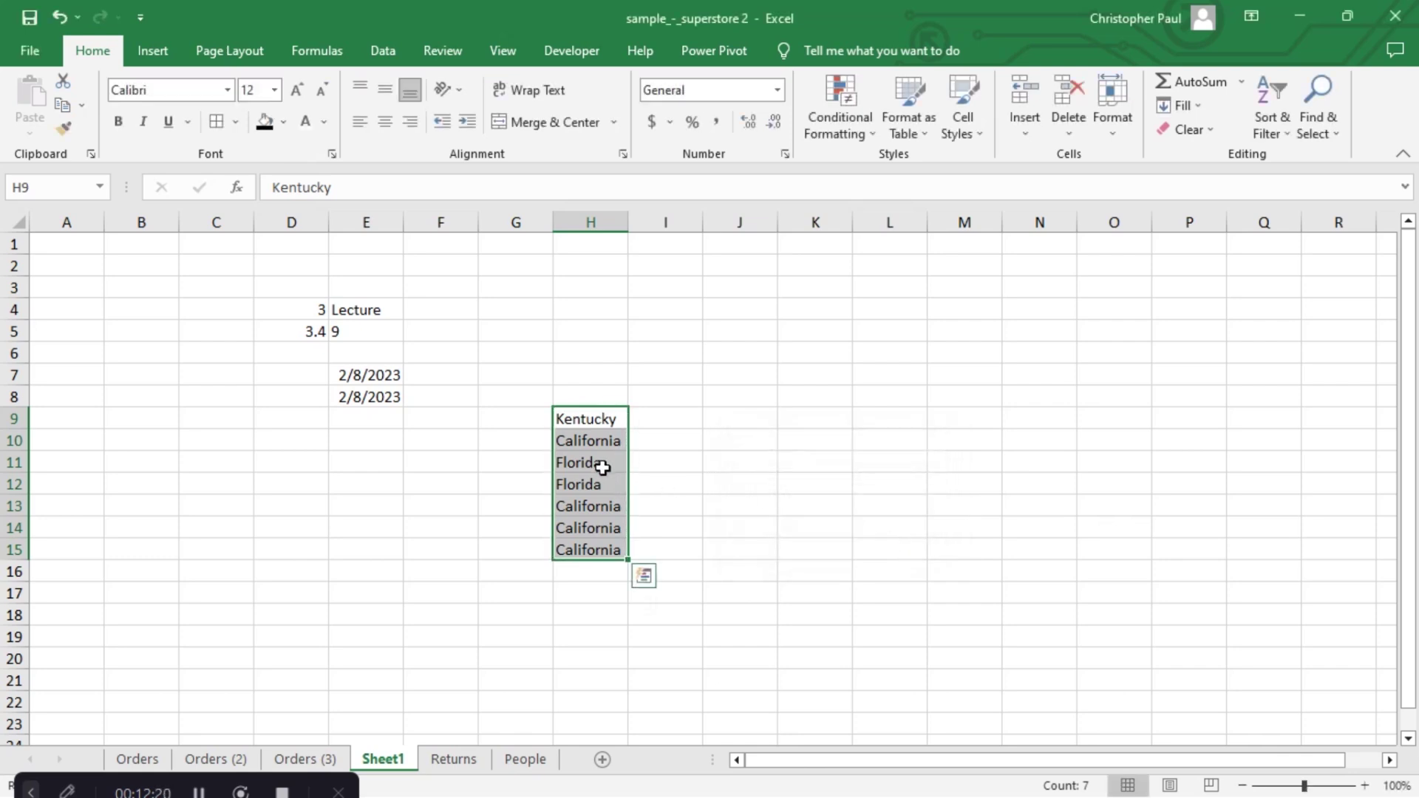
Copy the states in H9:H15 and paste them as formulas starting at J9.
key(ctrl+c)
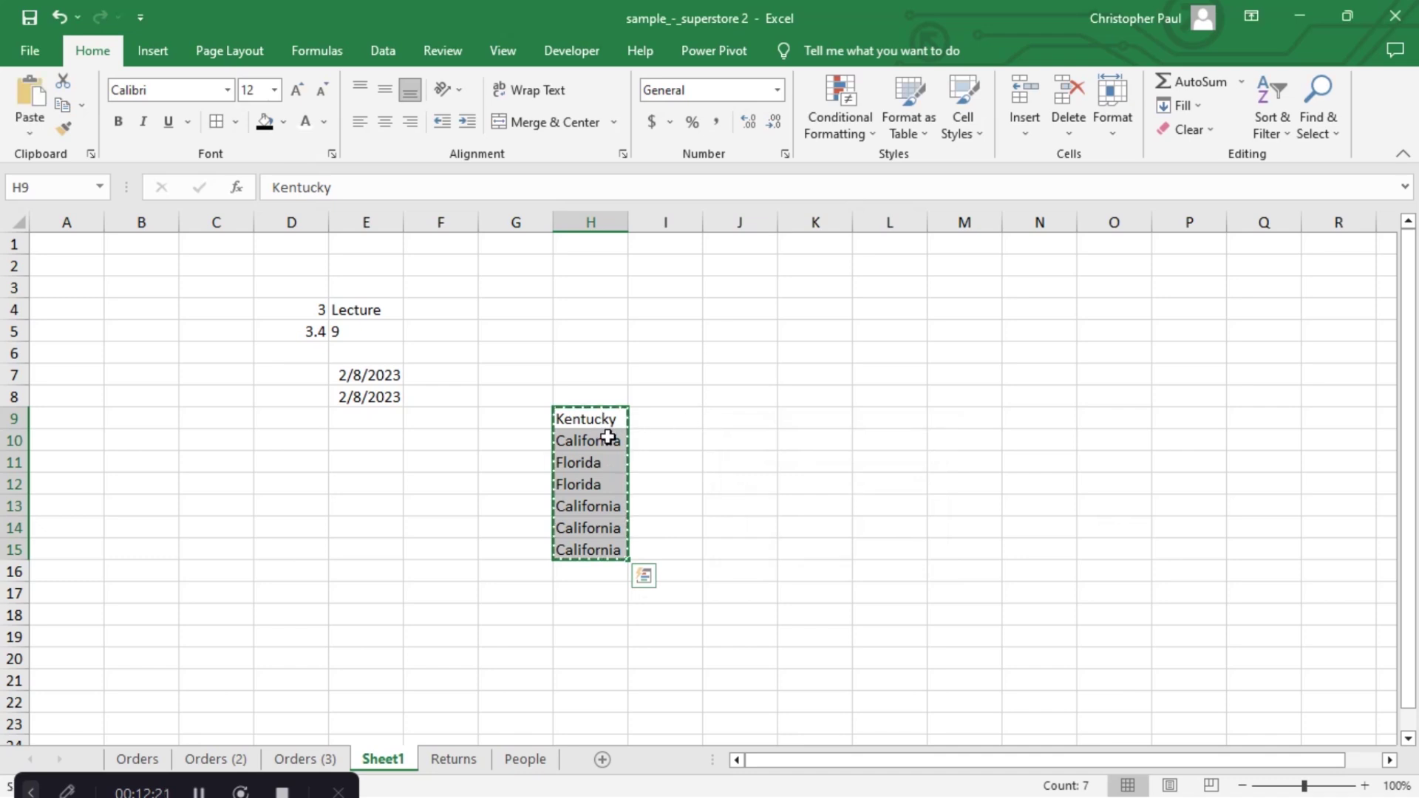
click(740, 419)
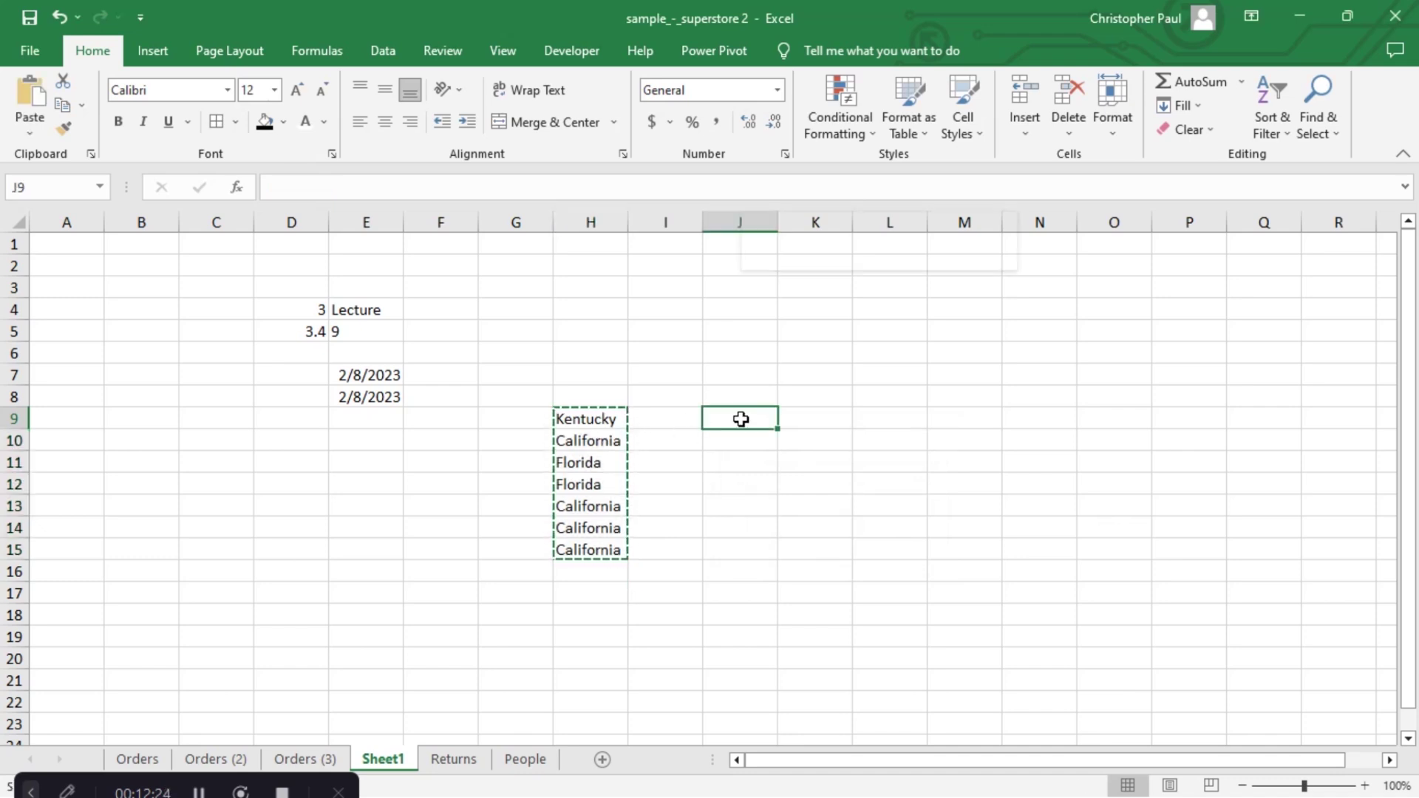
right_click(740, 419)
click(848, 415)
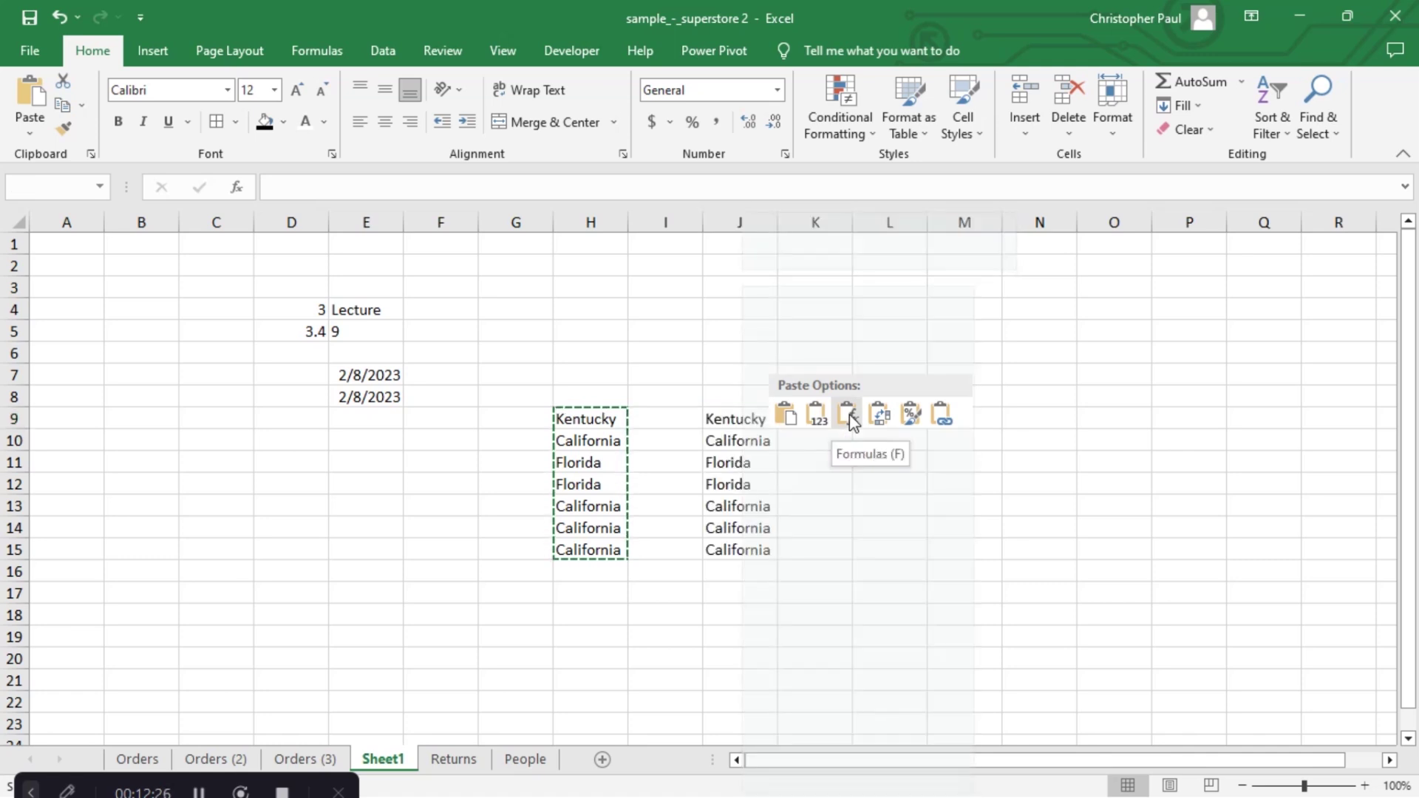
Paste the copied states transposed over J9:J15 and clear the surplus cells J10:P15, keeping only row 9.
right_click(761, 440)
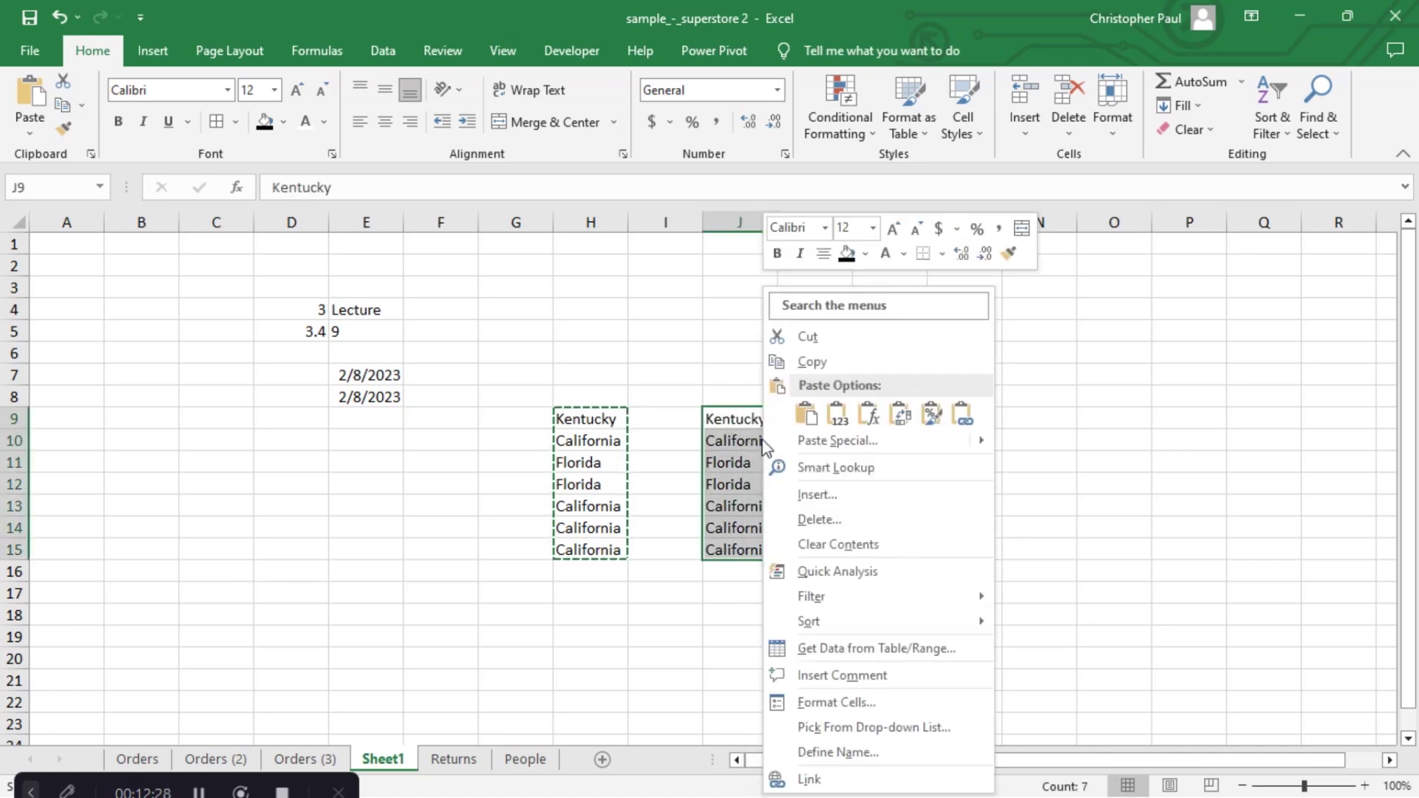
click(902, 414)
drag(745, 446, 1183, 543)
key(Delete)
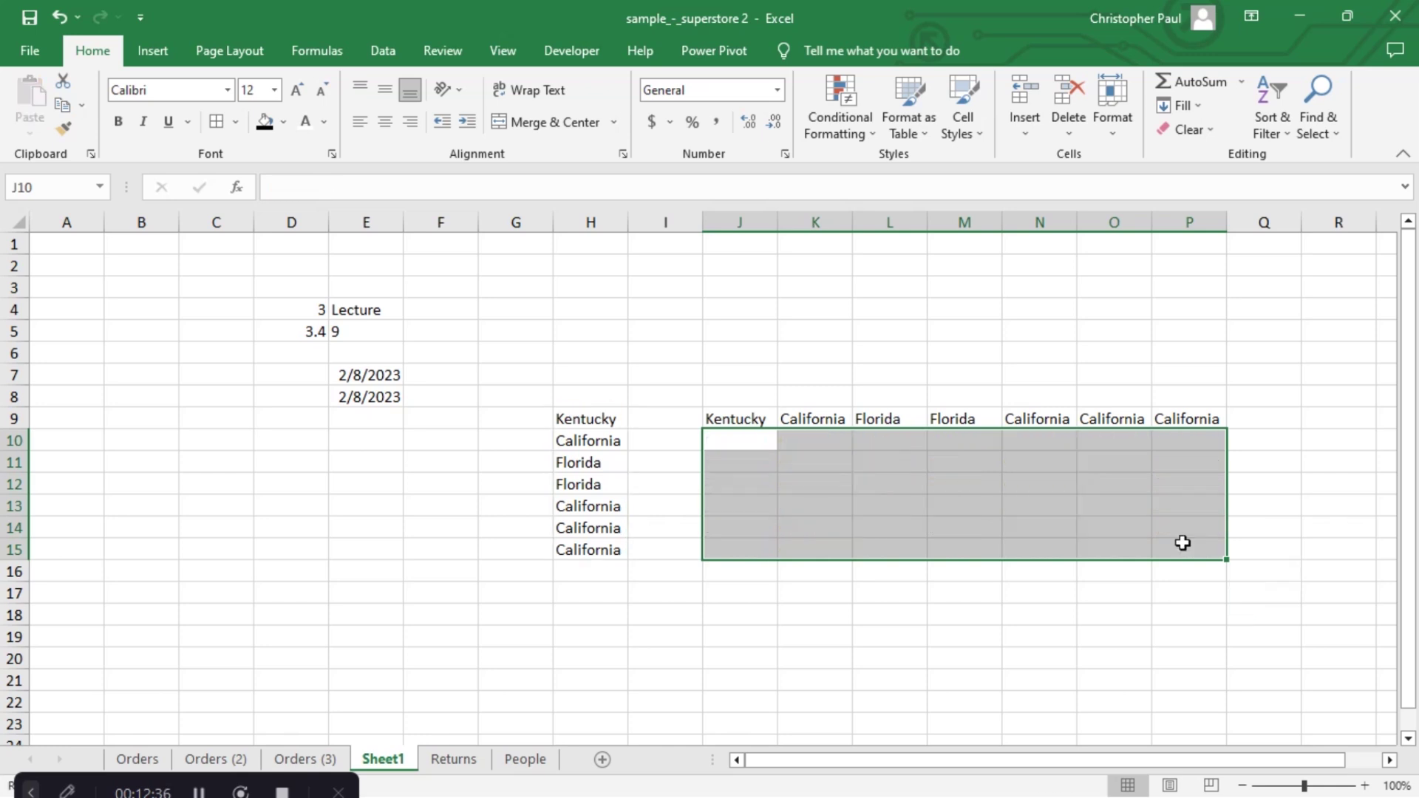
click(793, 487)
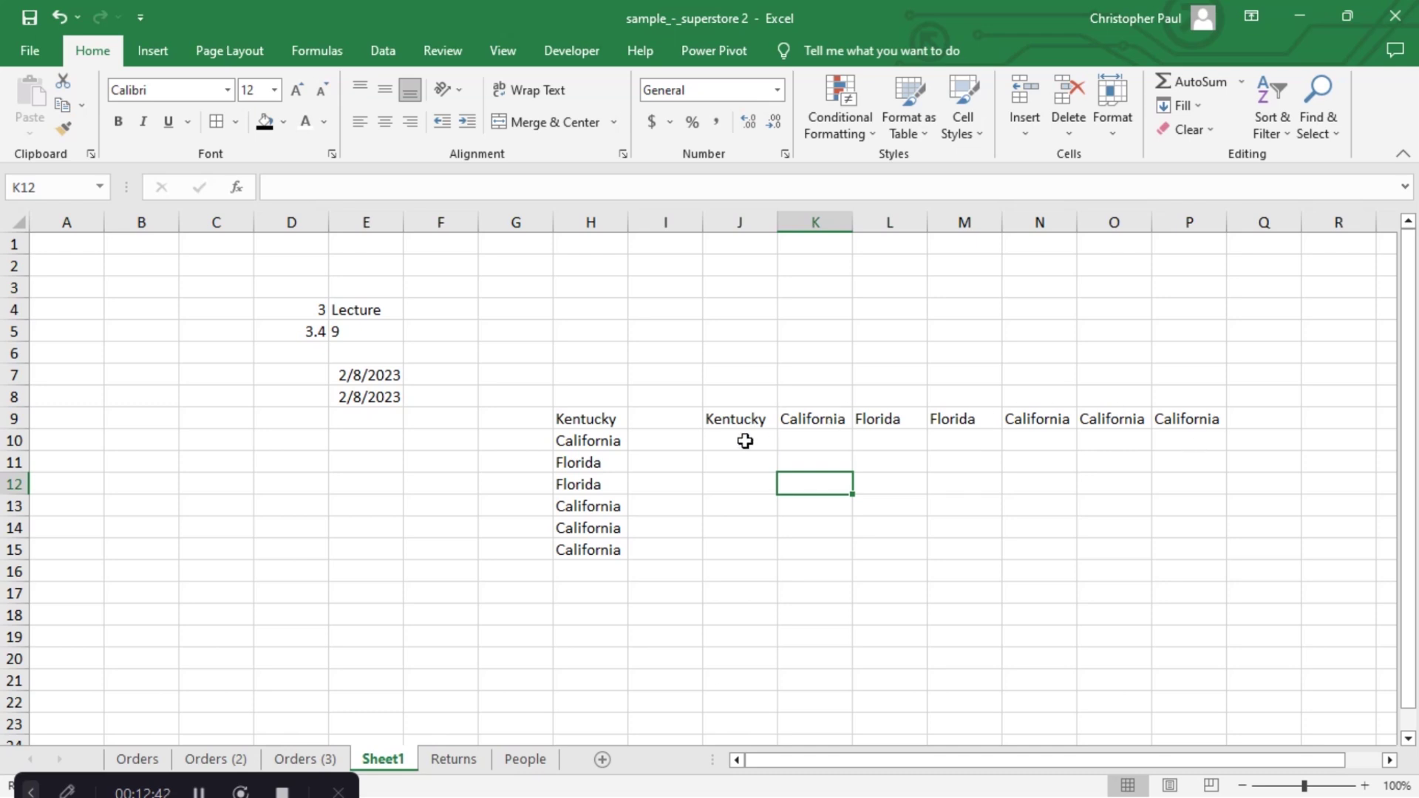
Enter the heading "State" in J8 above the transposed row of states.
click(720, 402)
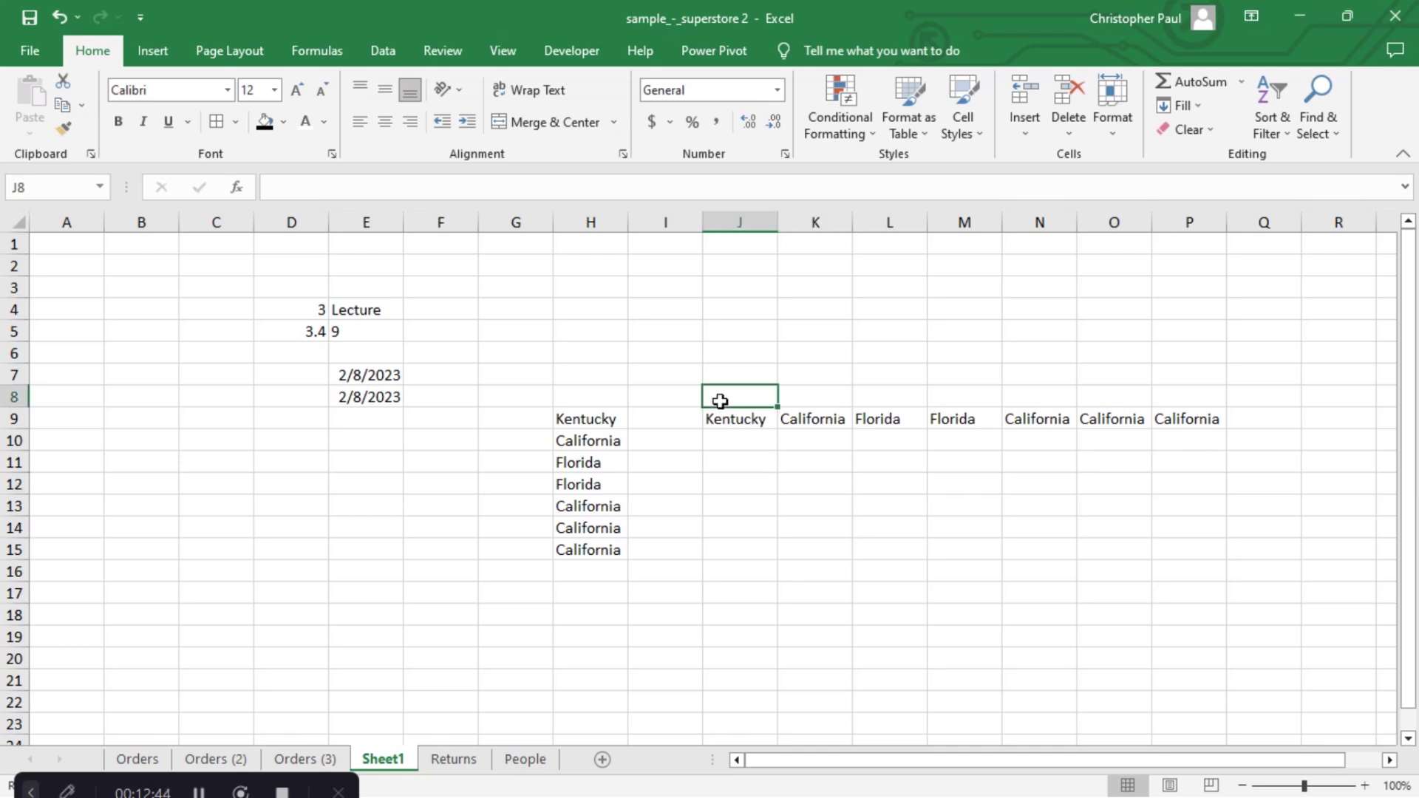
click(1017, 432)
click(762, 396)
text(Stat)
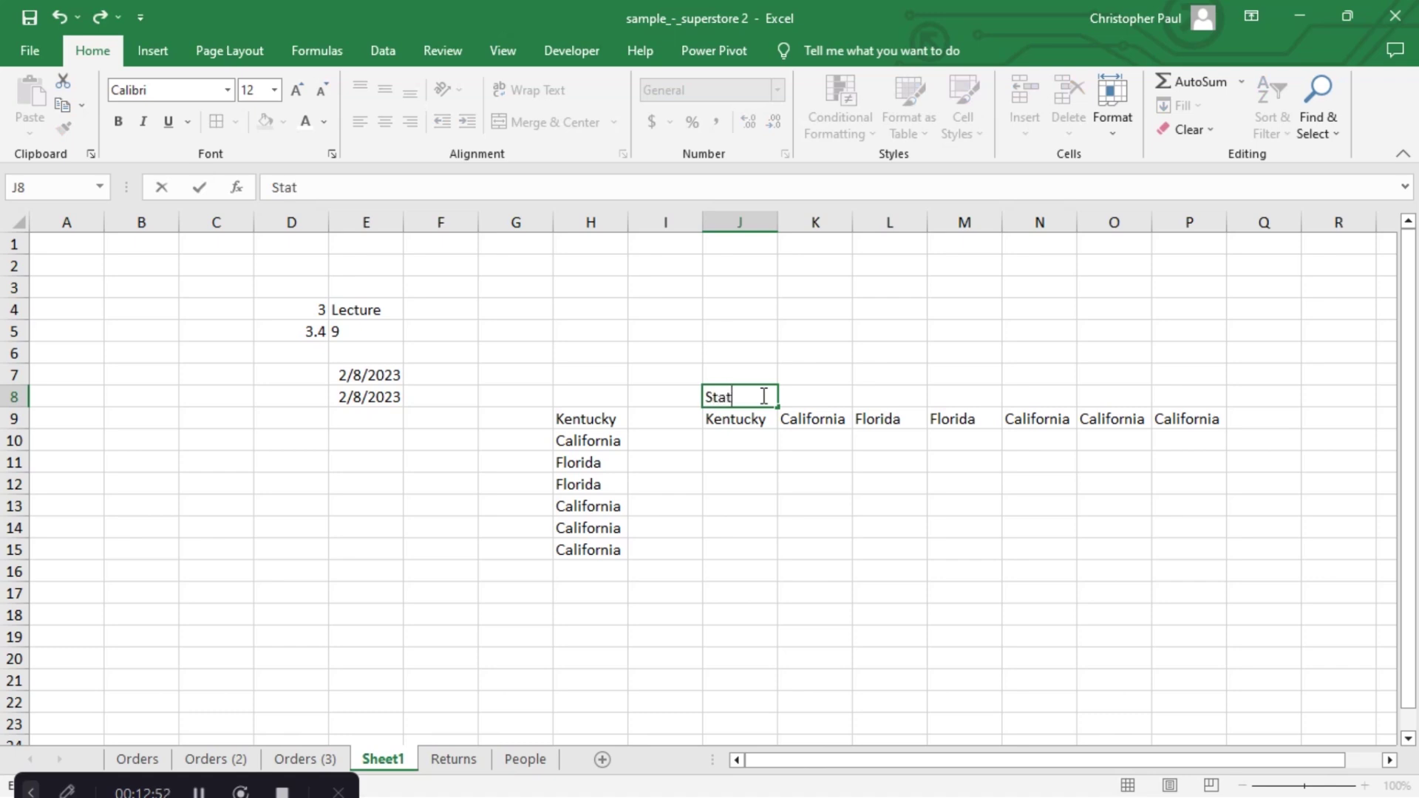
text(e)
key(Return)
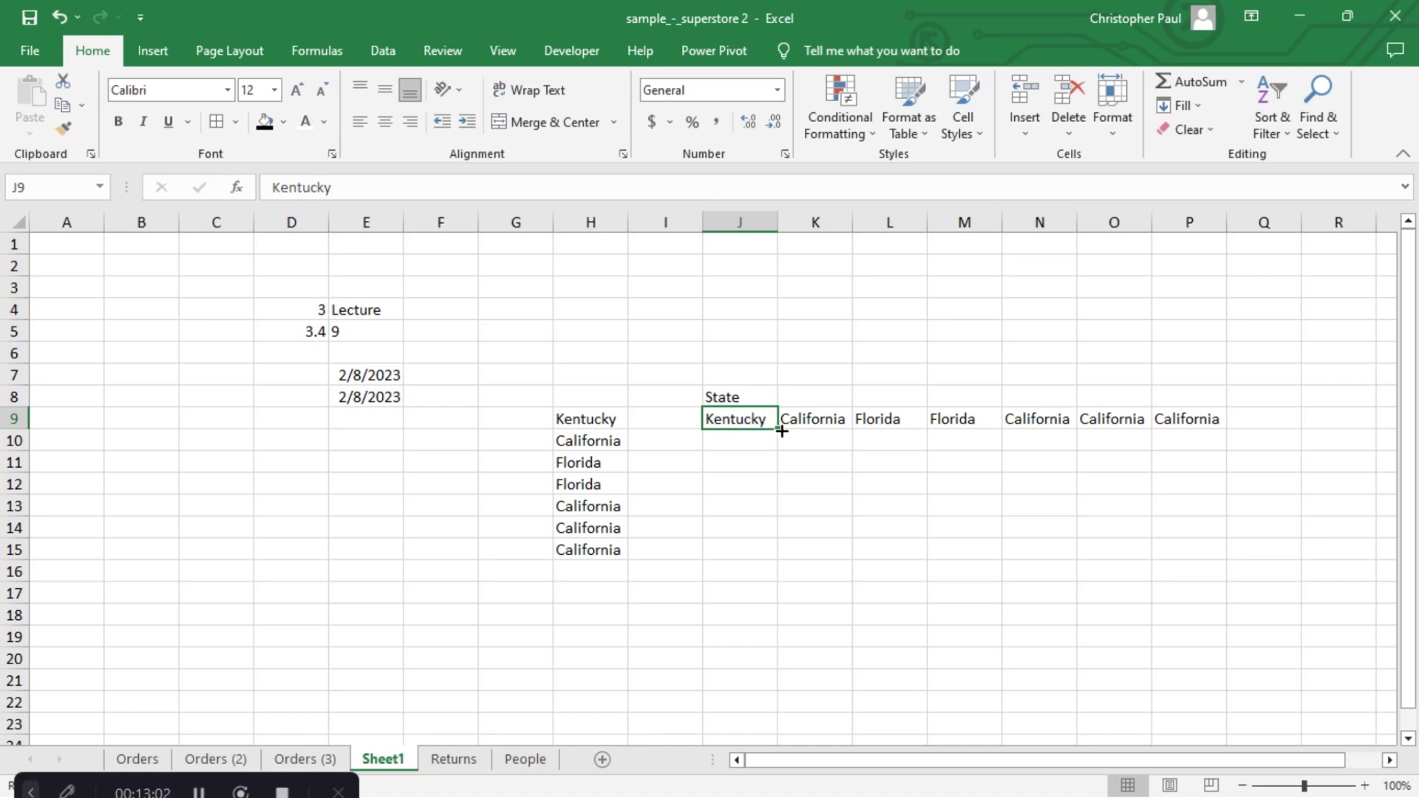
Merge and center the "State" heading across J8:P8 above the transposed states.
click(750, 442)
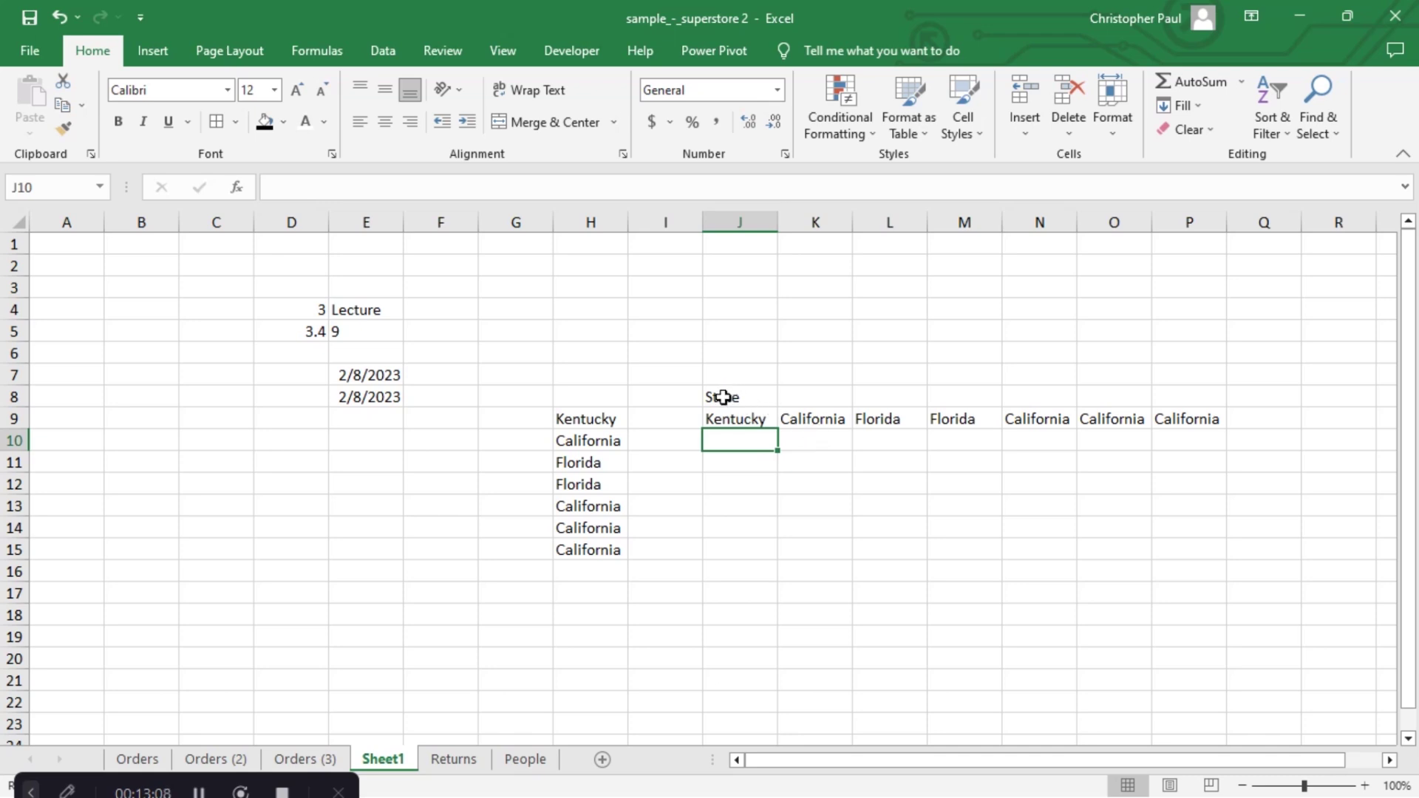
drag(723, 397, 1164, 396)
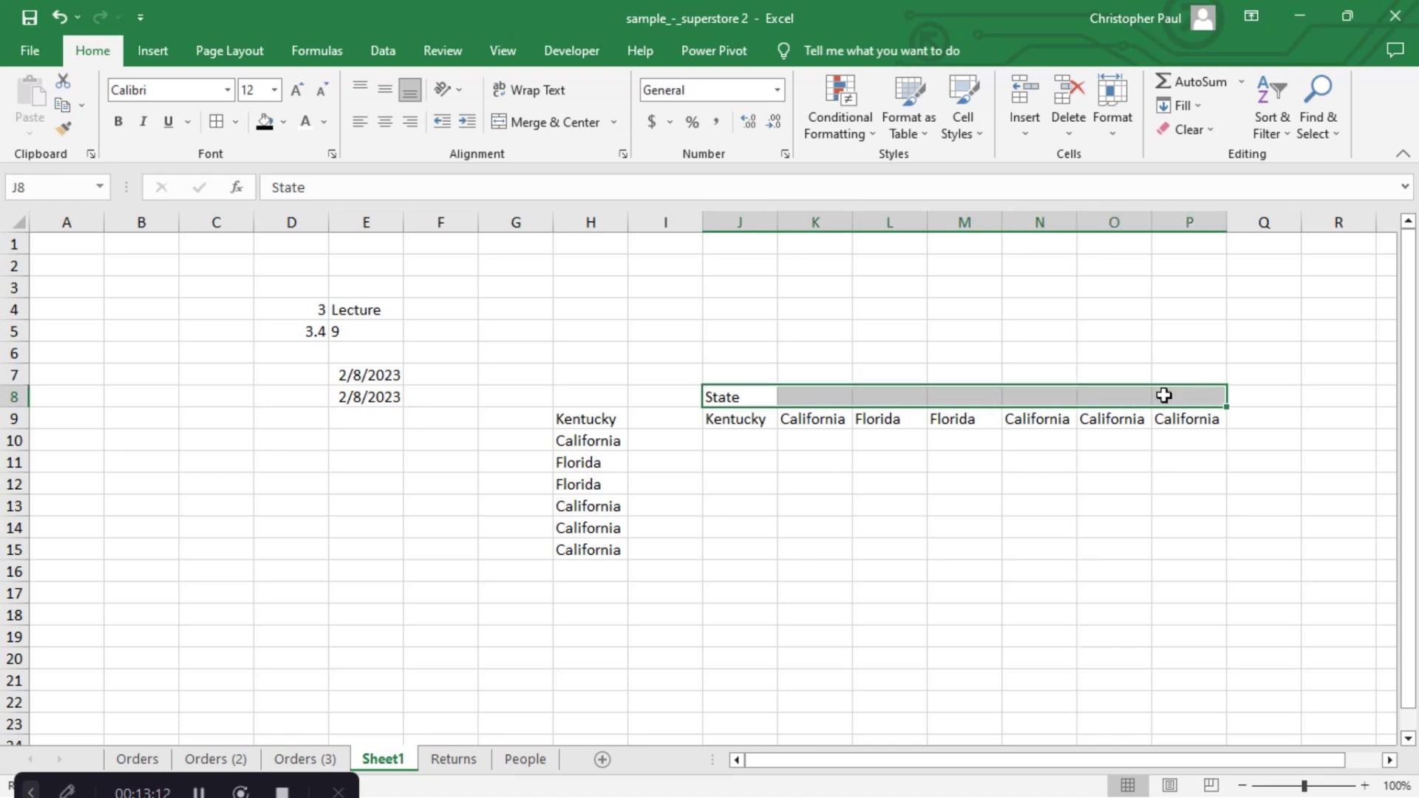
click(545, 124)
click(872, 458)
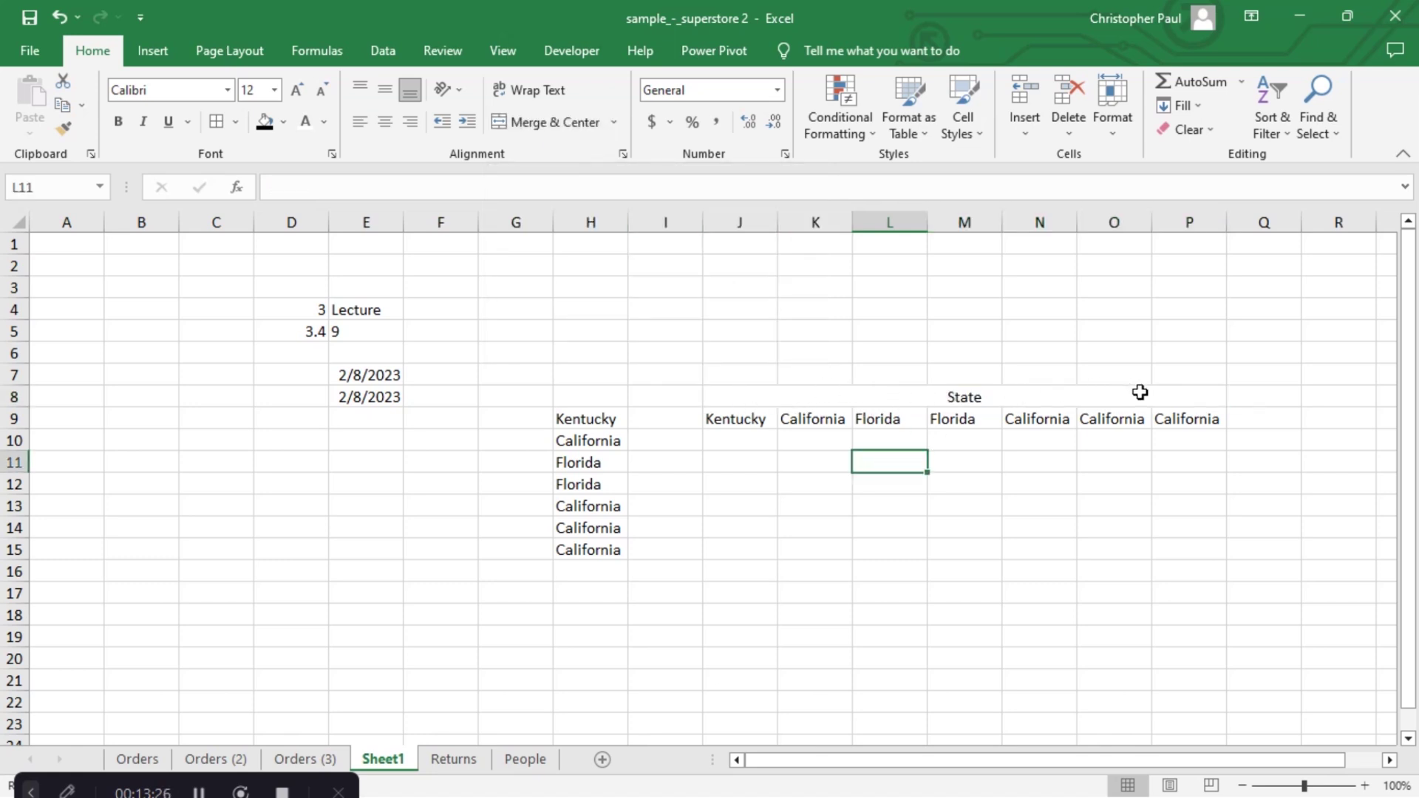
Give the merged State heading in row 8 a black fill with bold white text.
click(1175, 393)
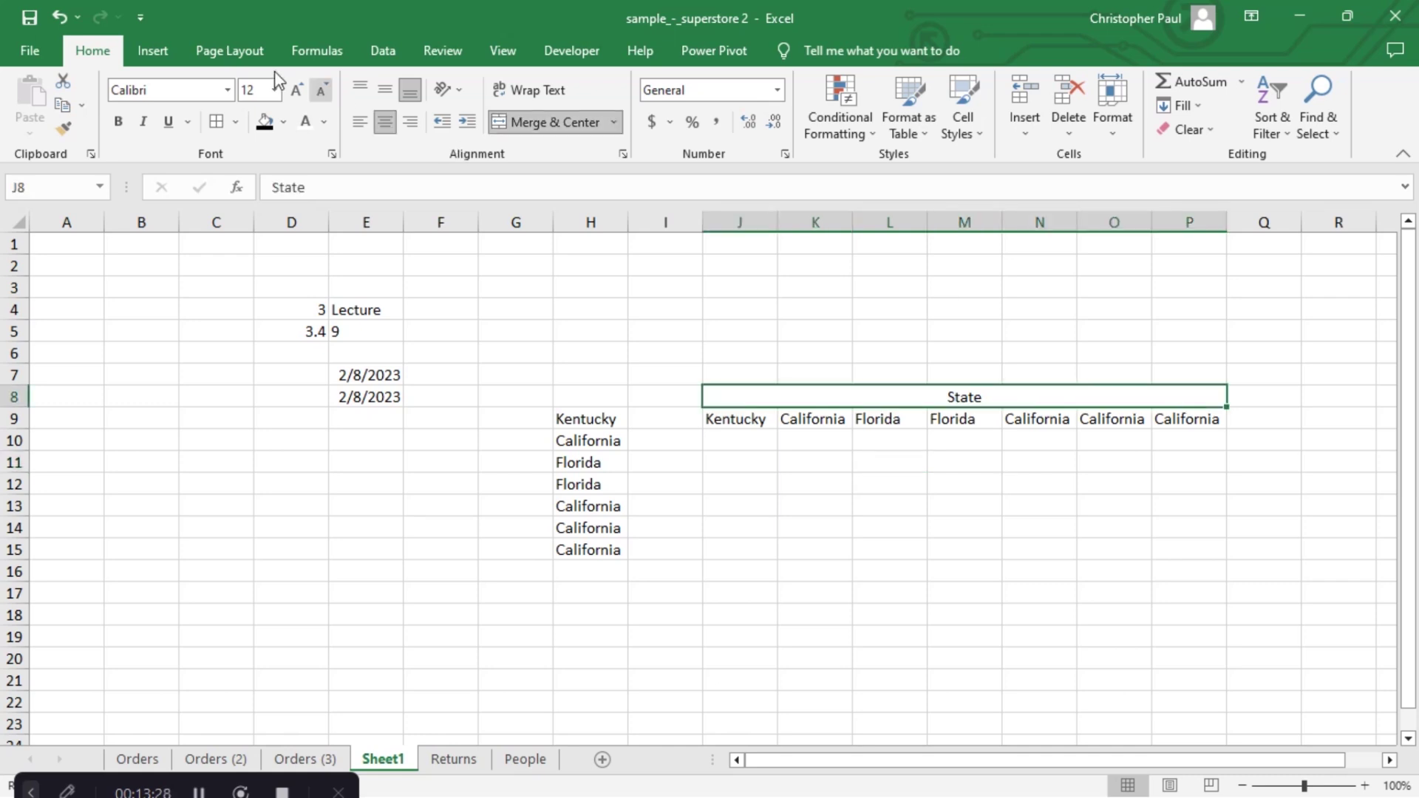
click(265, 121)
click(303, 123)
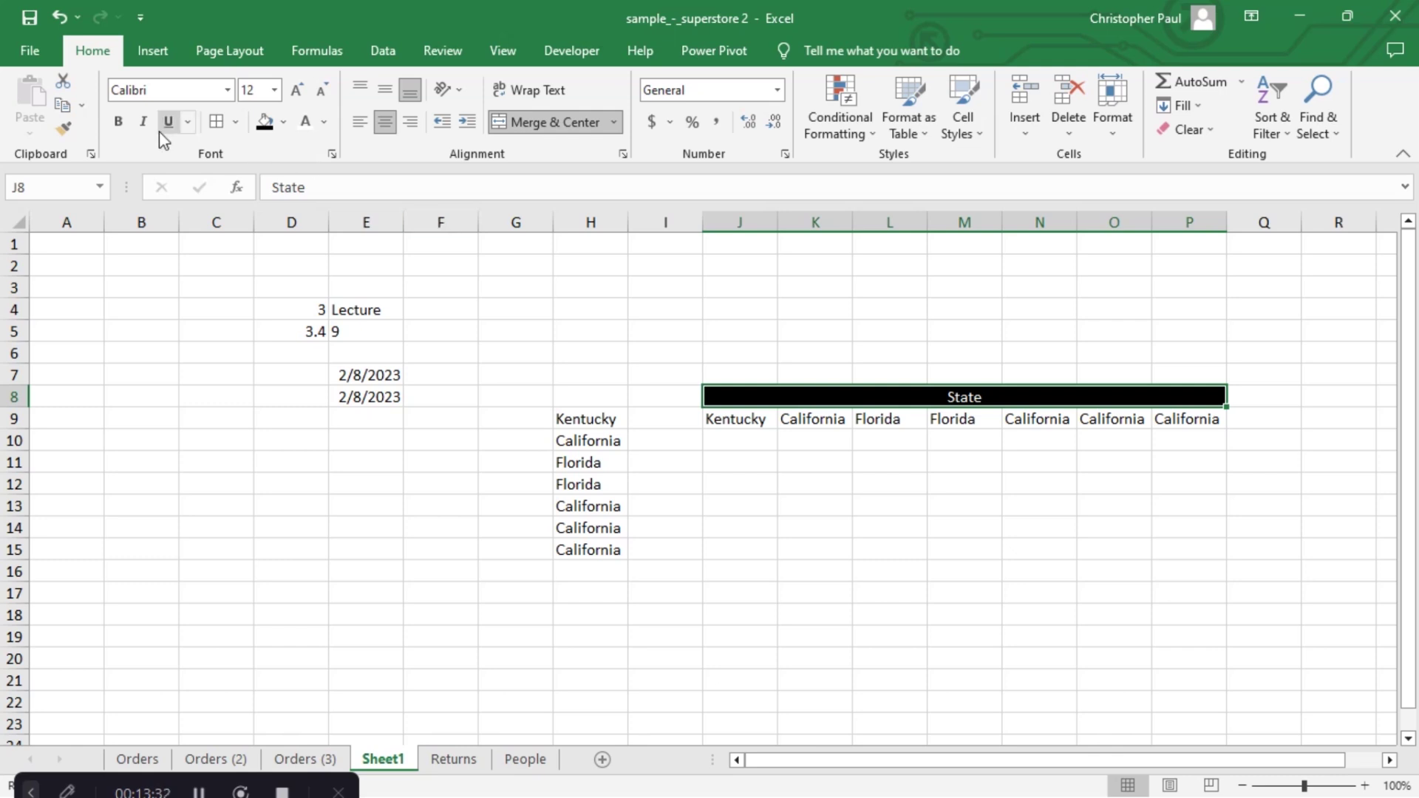
click(120, 124)
click(888, 497)
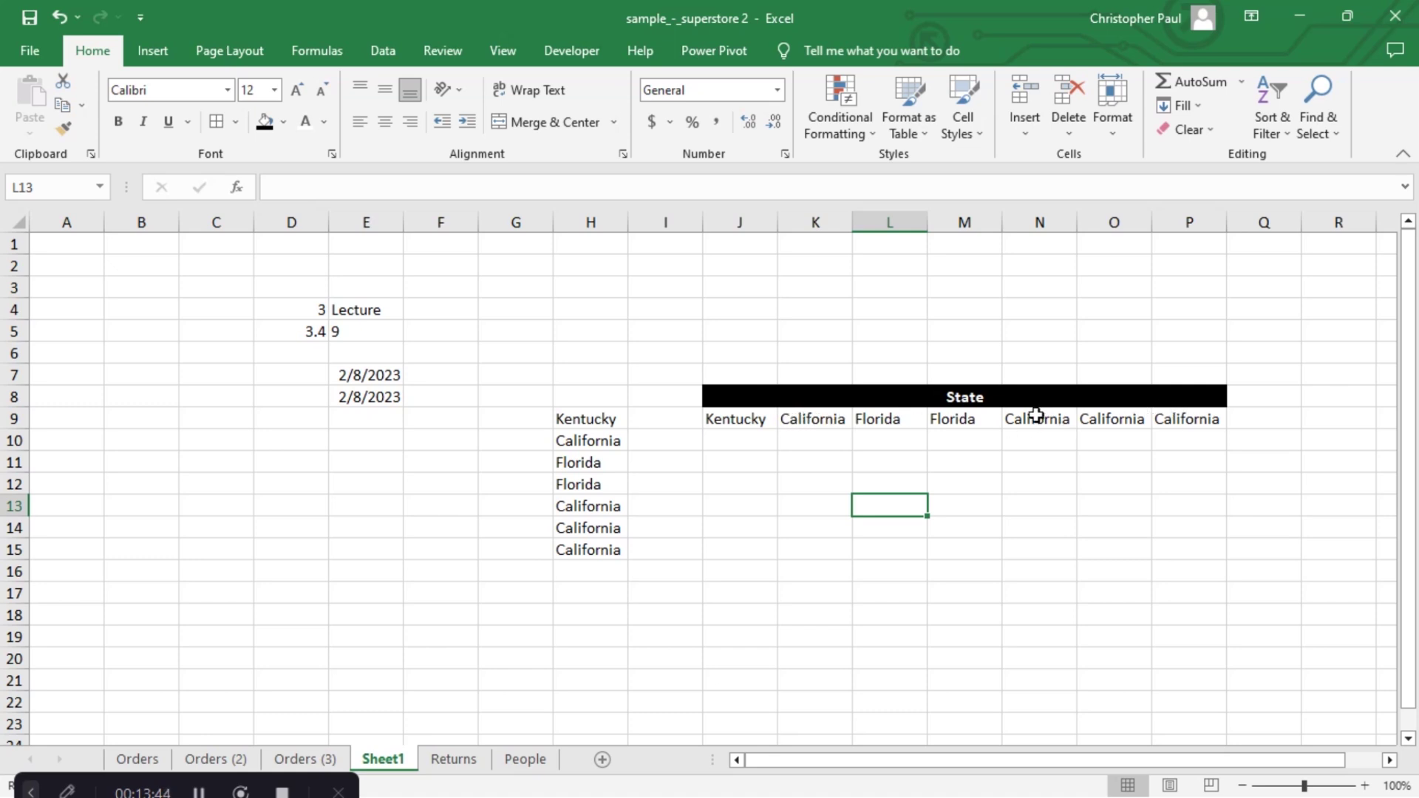
click(844, 467)
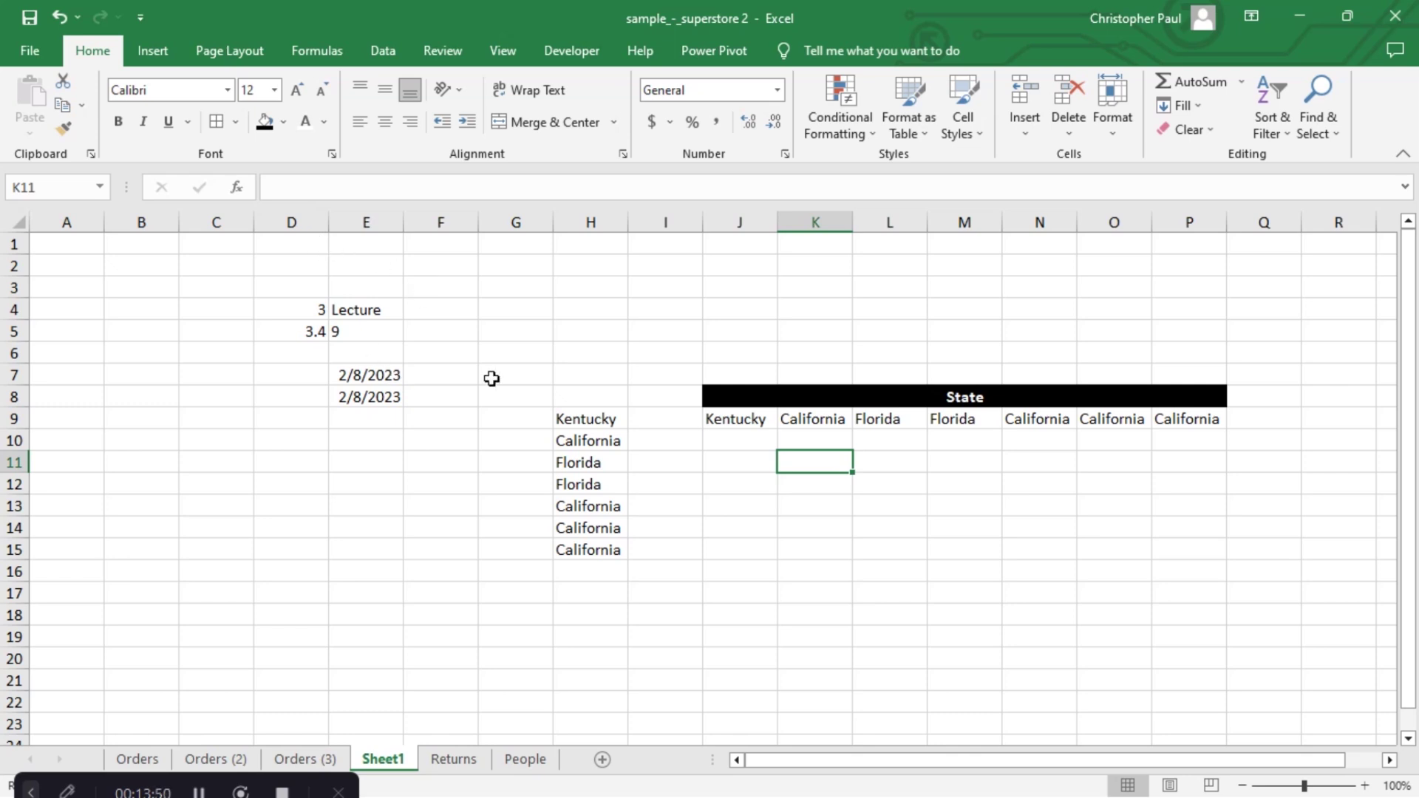
click(578, 423)
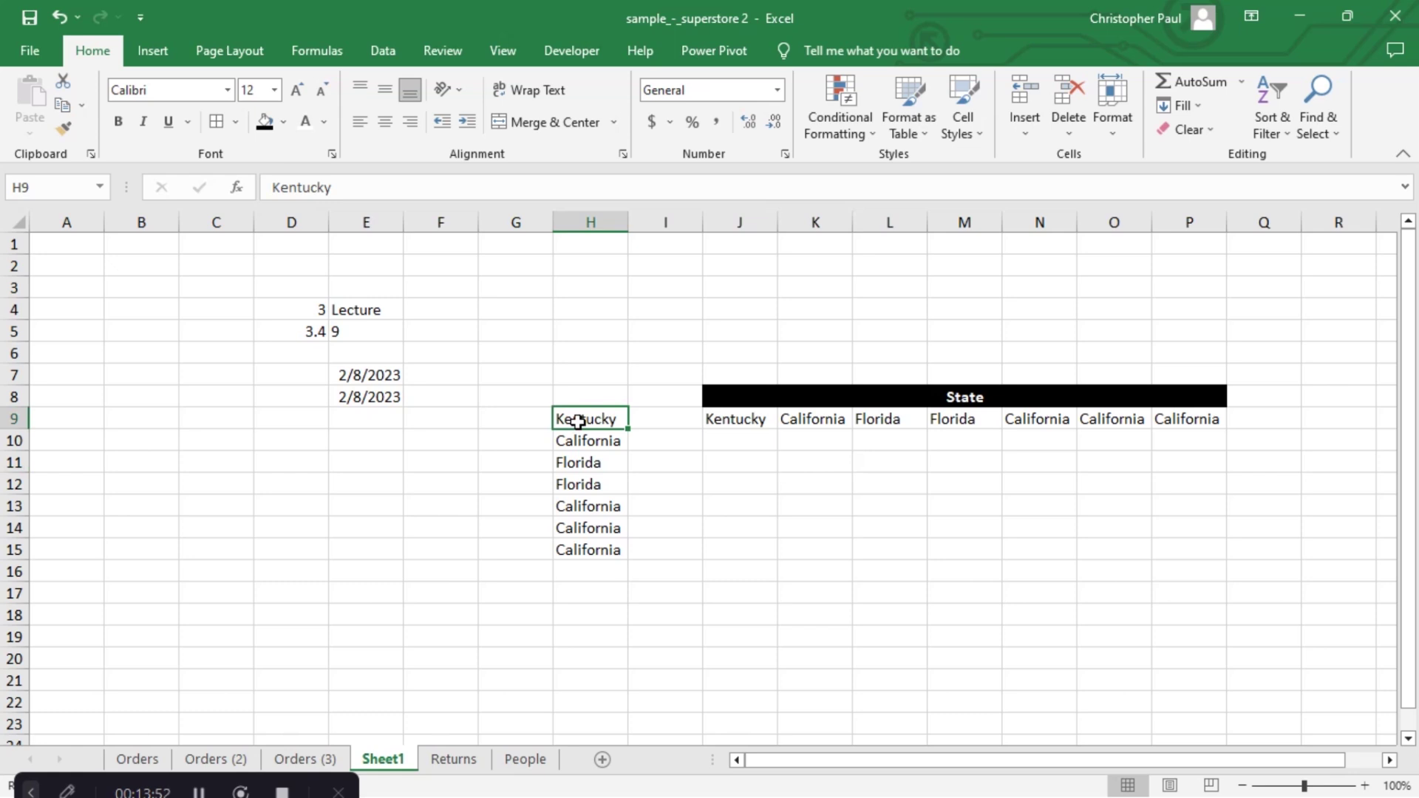
double_click(613, 419)
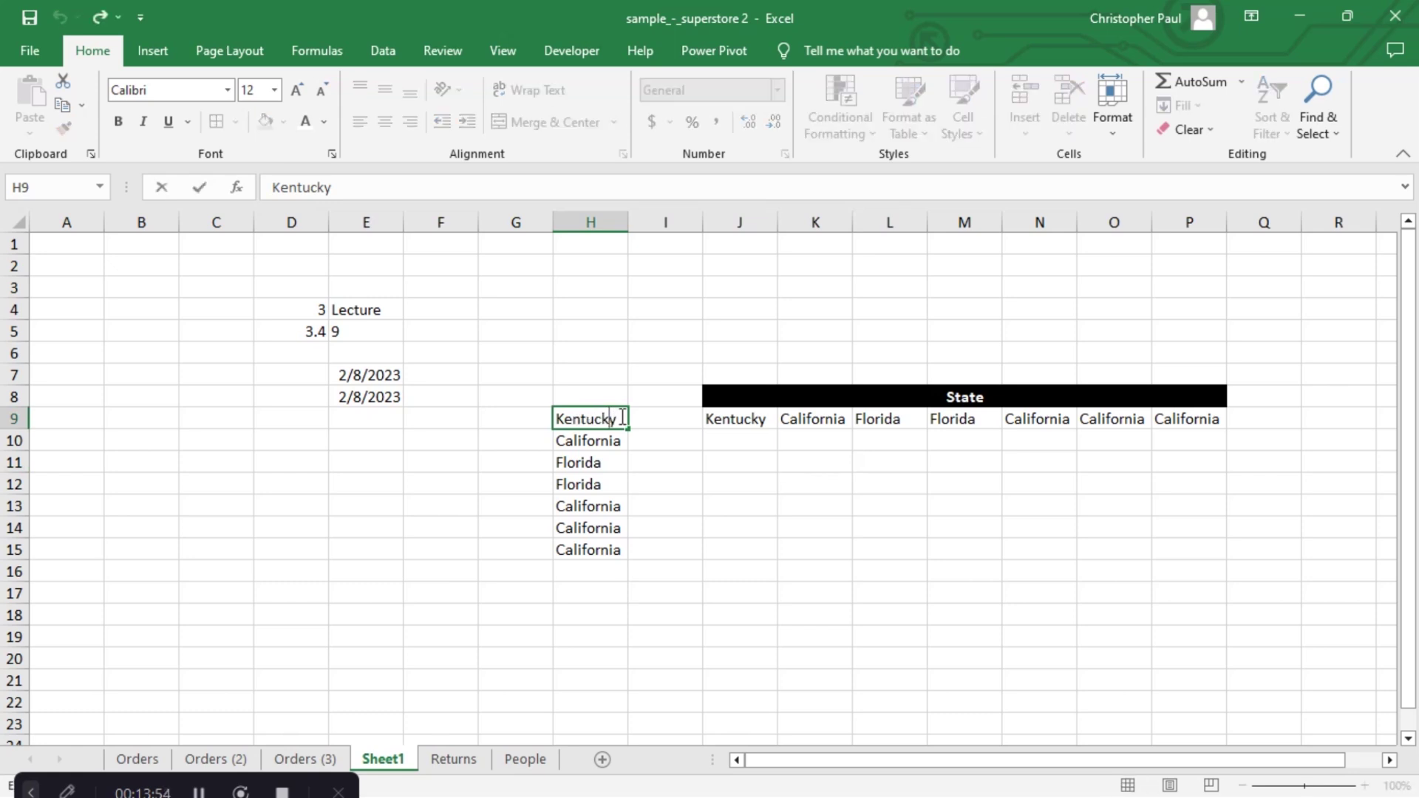
click(589, 440)
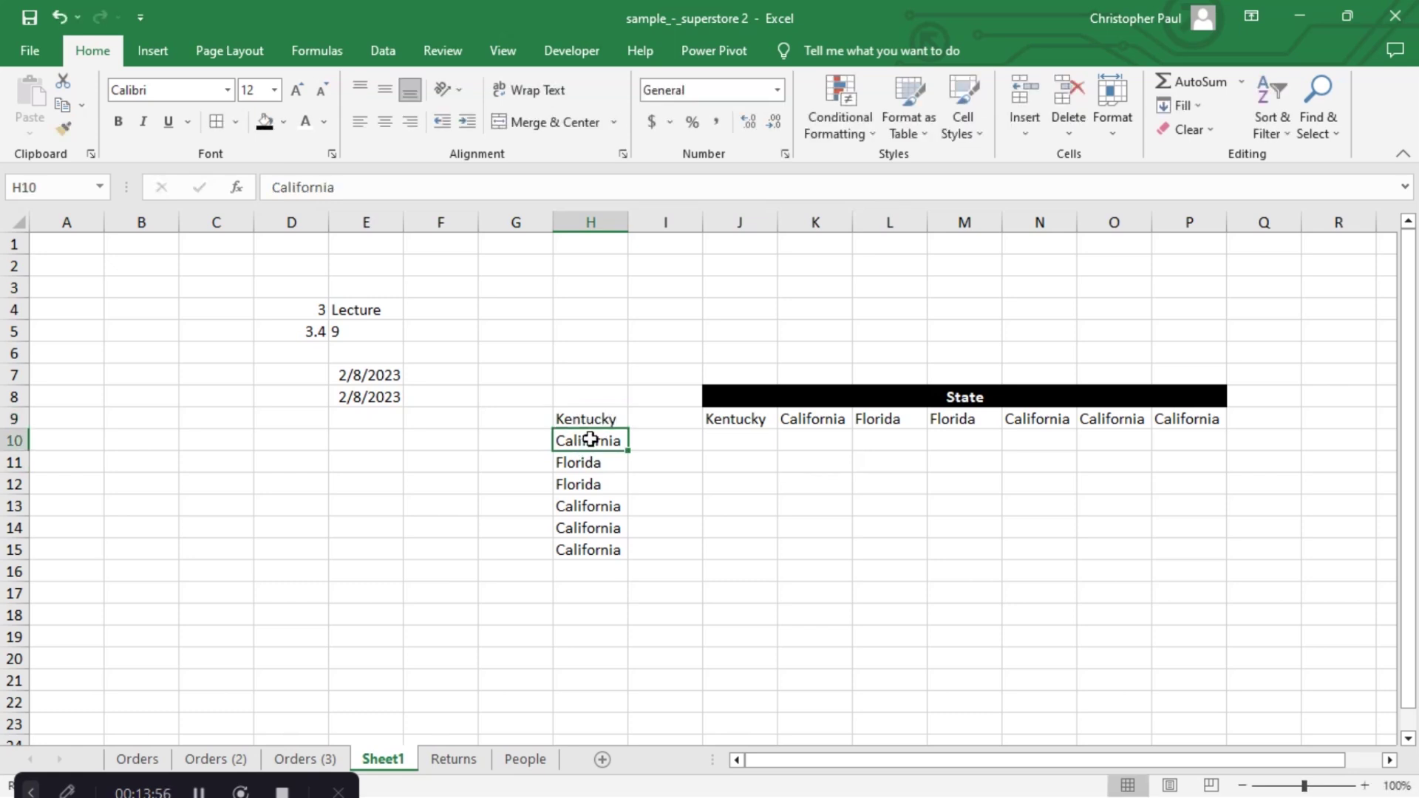
double_click(619, 418)
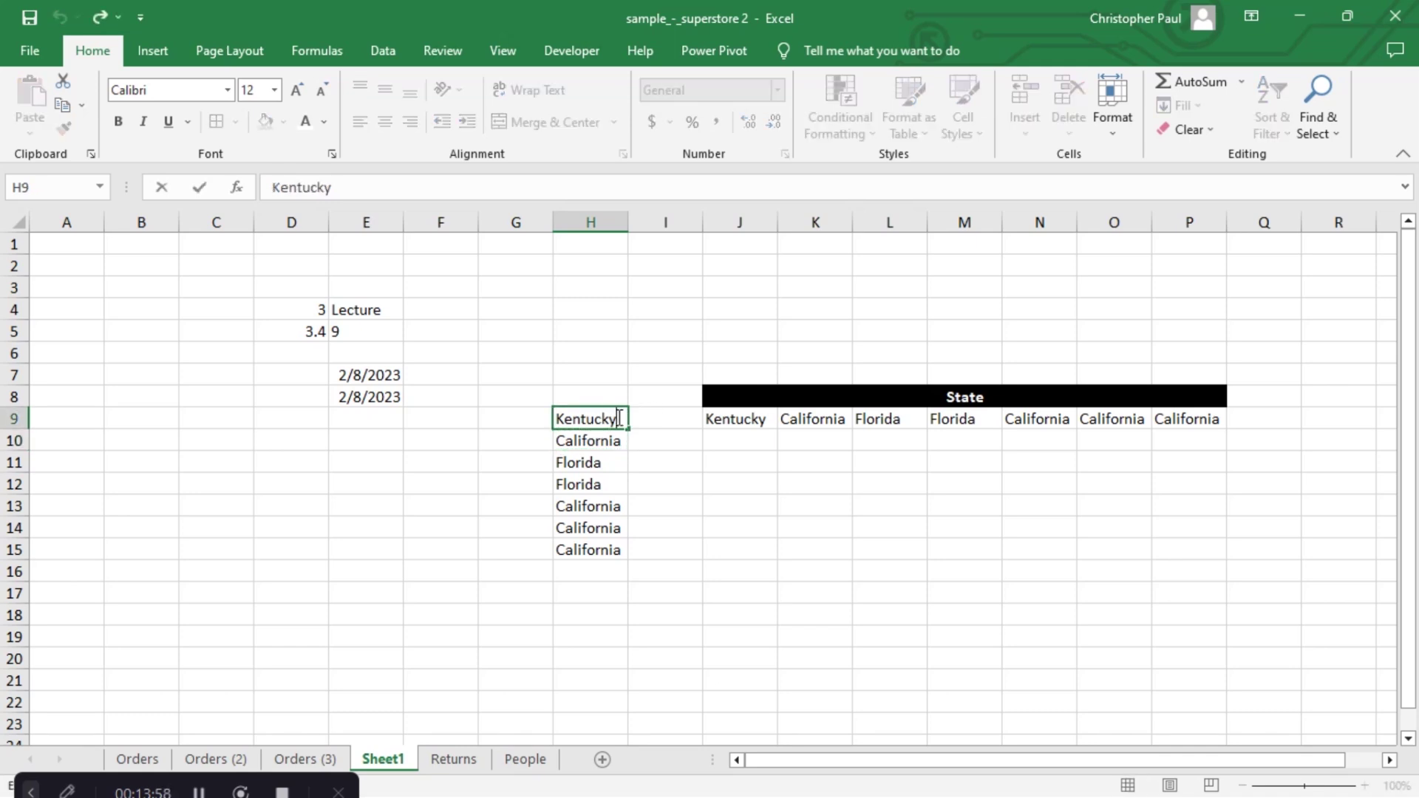
Enter the long text "jsjjdhdfjfooehehheuuebdbbbdjdsmsmmbxjdi" in cell C11.
click(194, 464)
text(jsjjdhdfj)
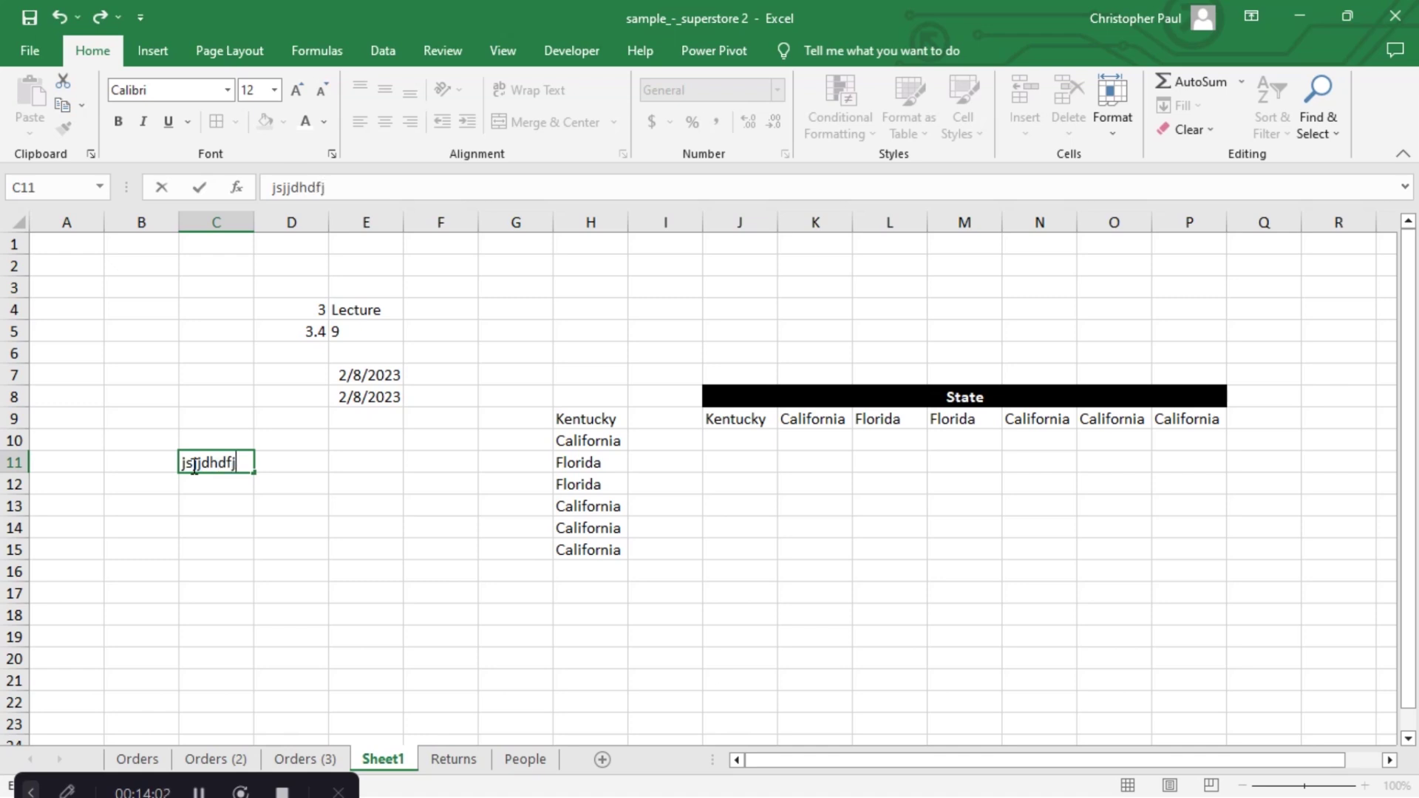
text(fooehehheuuebdb)
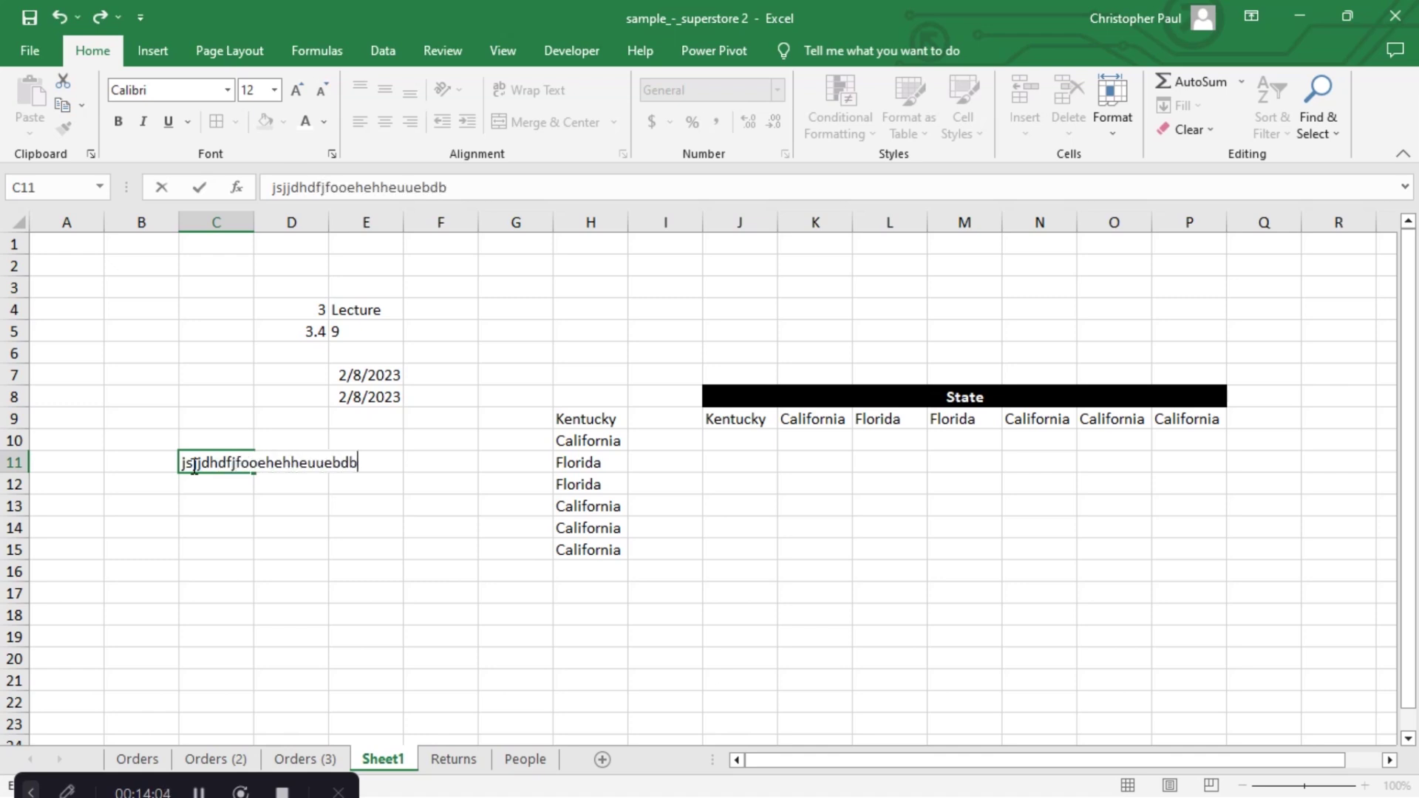
text(bbdjdsmsmmb)
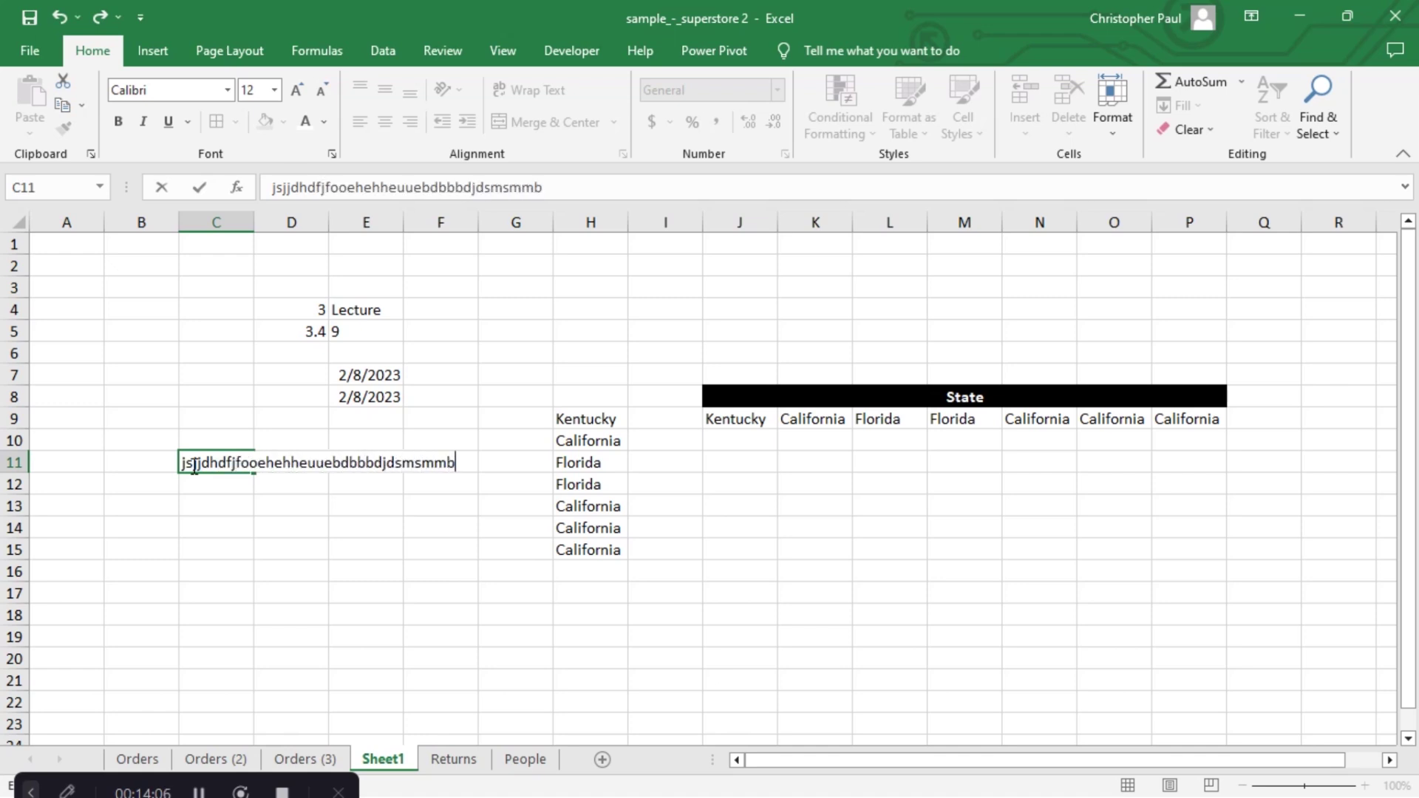
text(xjdi)
click(196, 503)
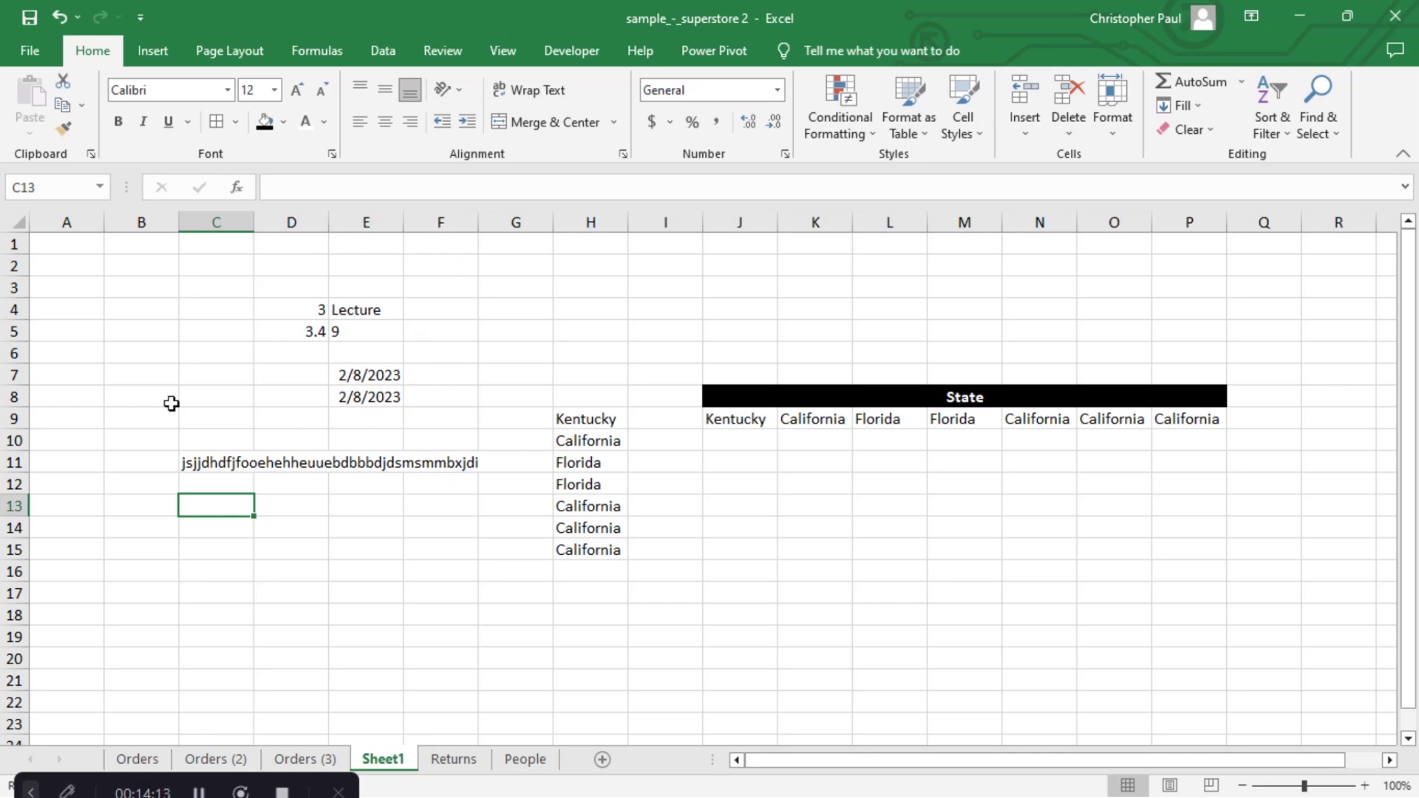
Wrap the long text in C11 so it fits within the column width.
click(223, 462)
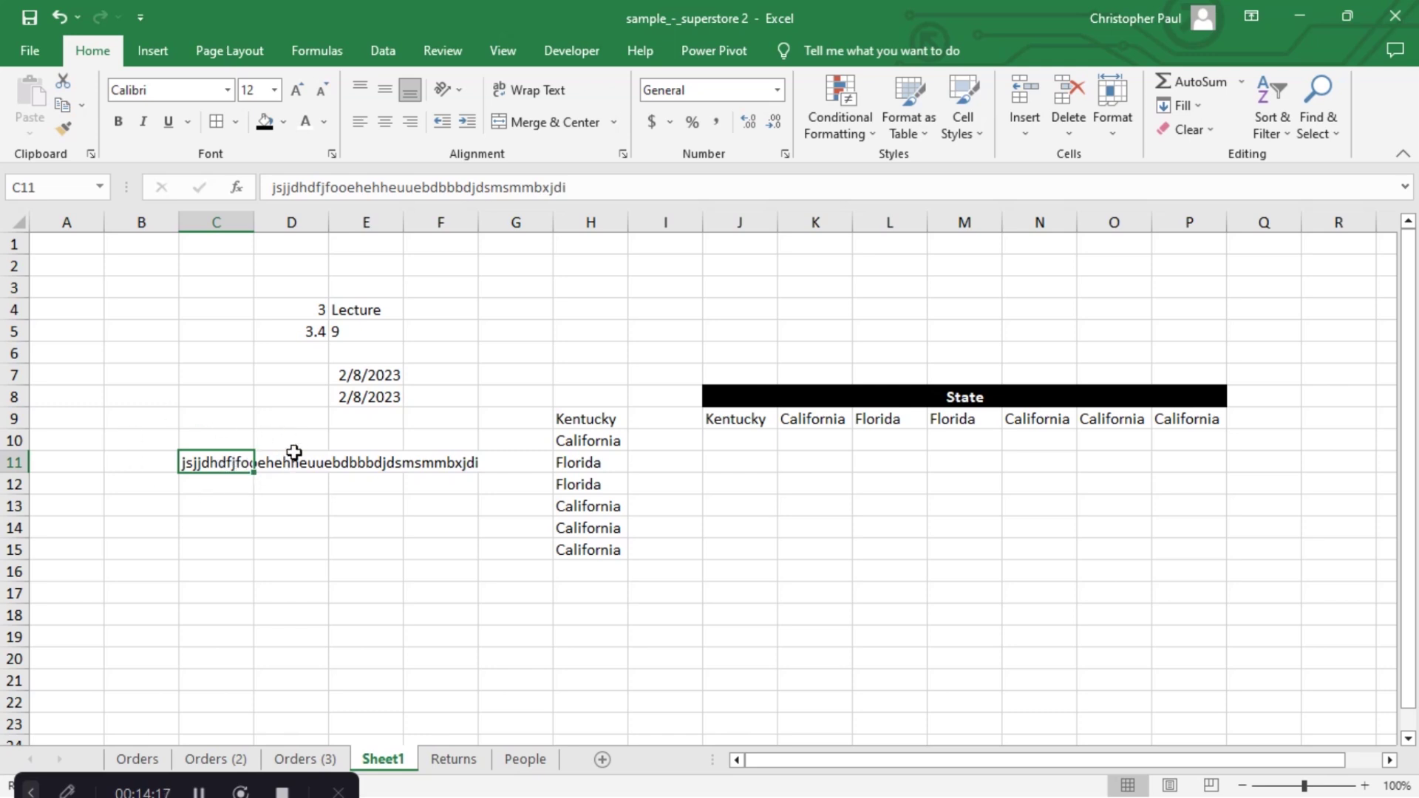
click(538, 90)
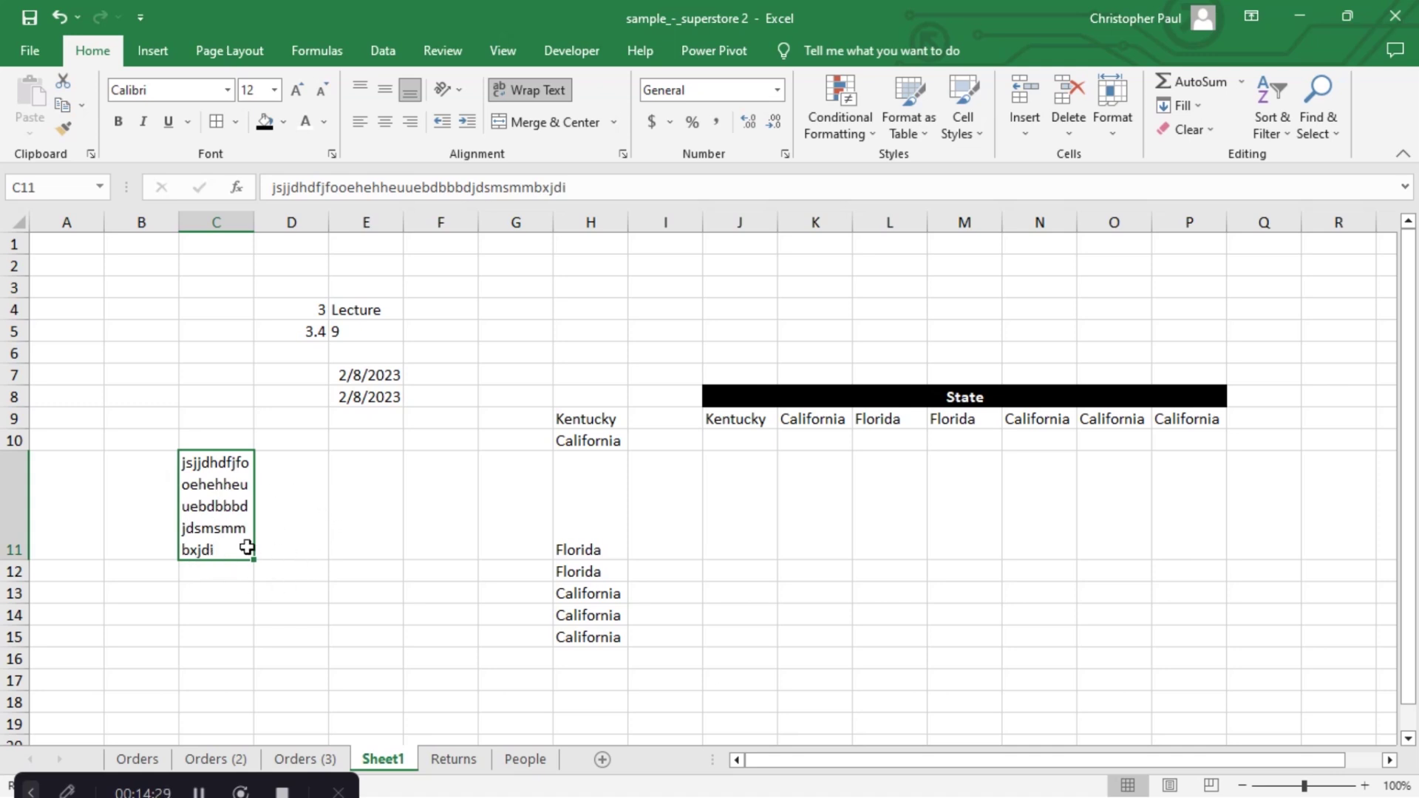
click(300, 537)
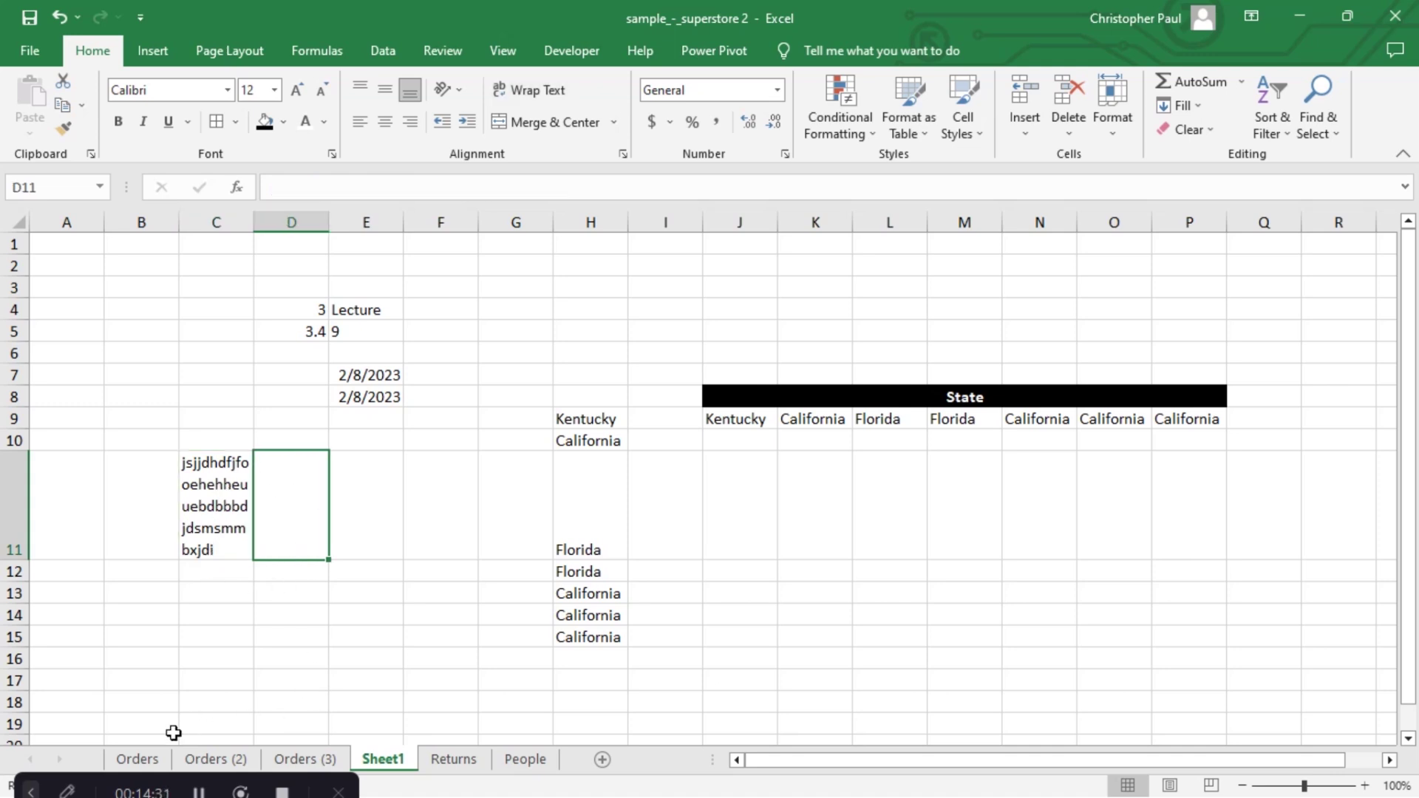
Clear the Sub-Category entry in P4 on the Orders sheet.
click(134, 762)
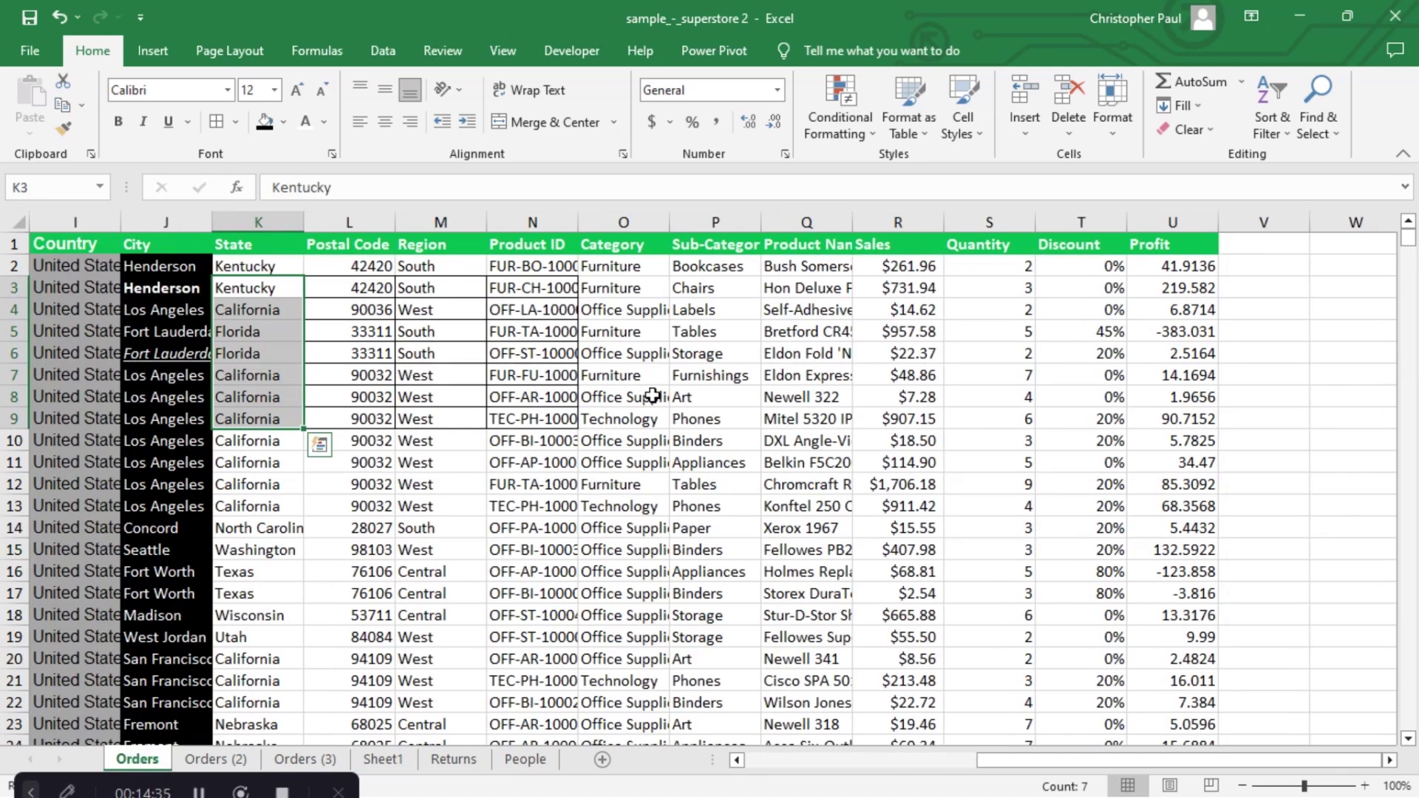
click(692, 311)
key(Delete)
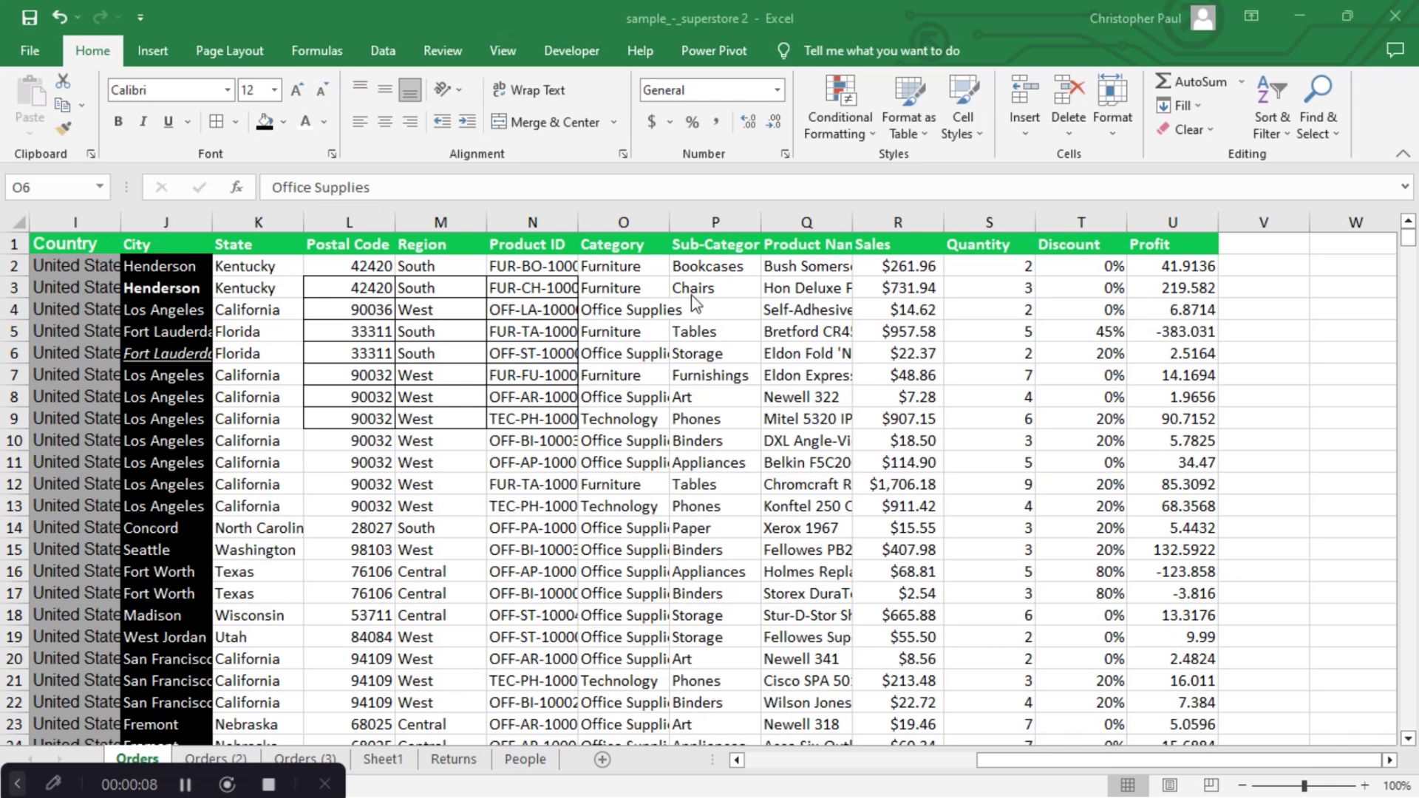
Wrap the "Office Supplies" text in Category cell O4.
click(640, 310)
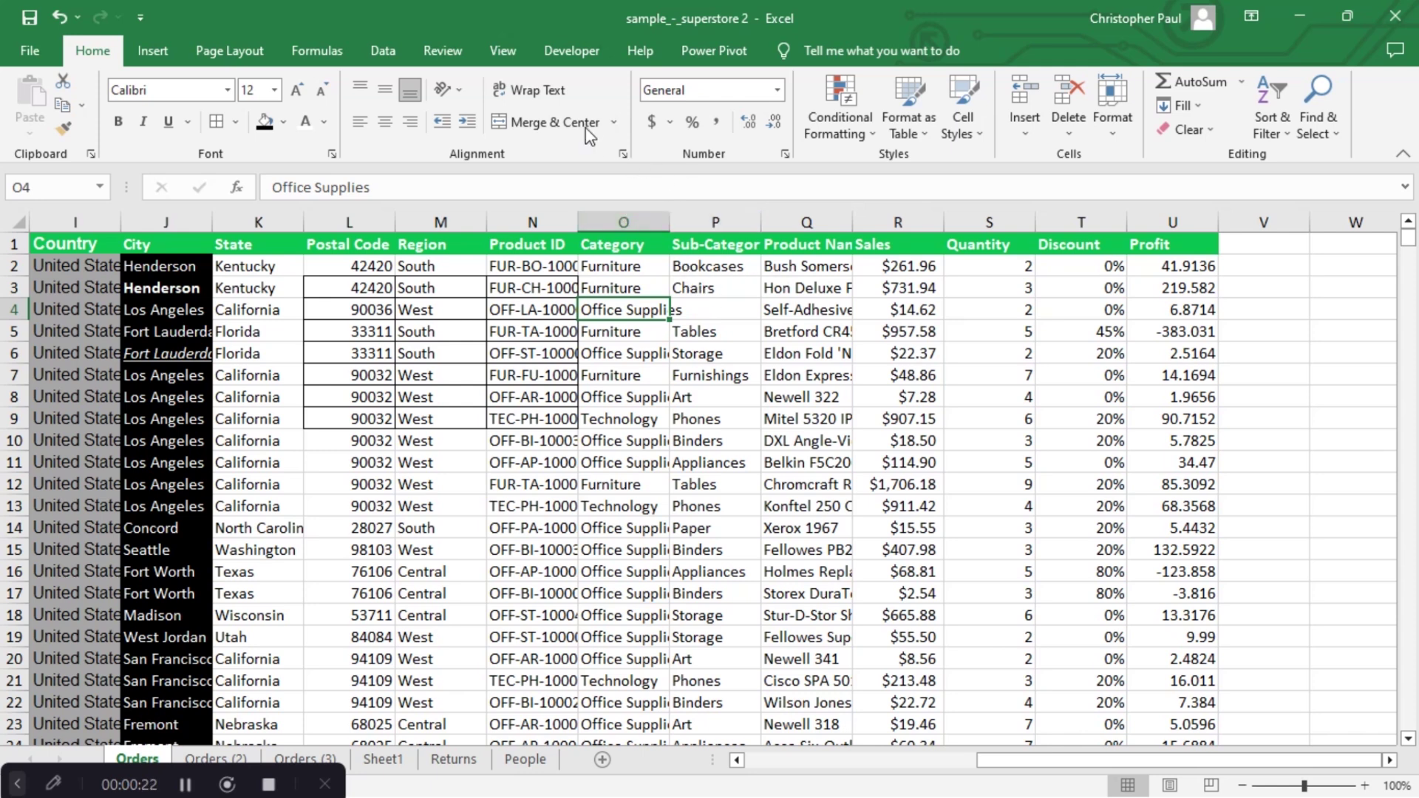
click(555, 97)
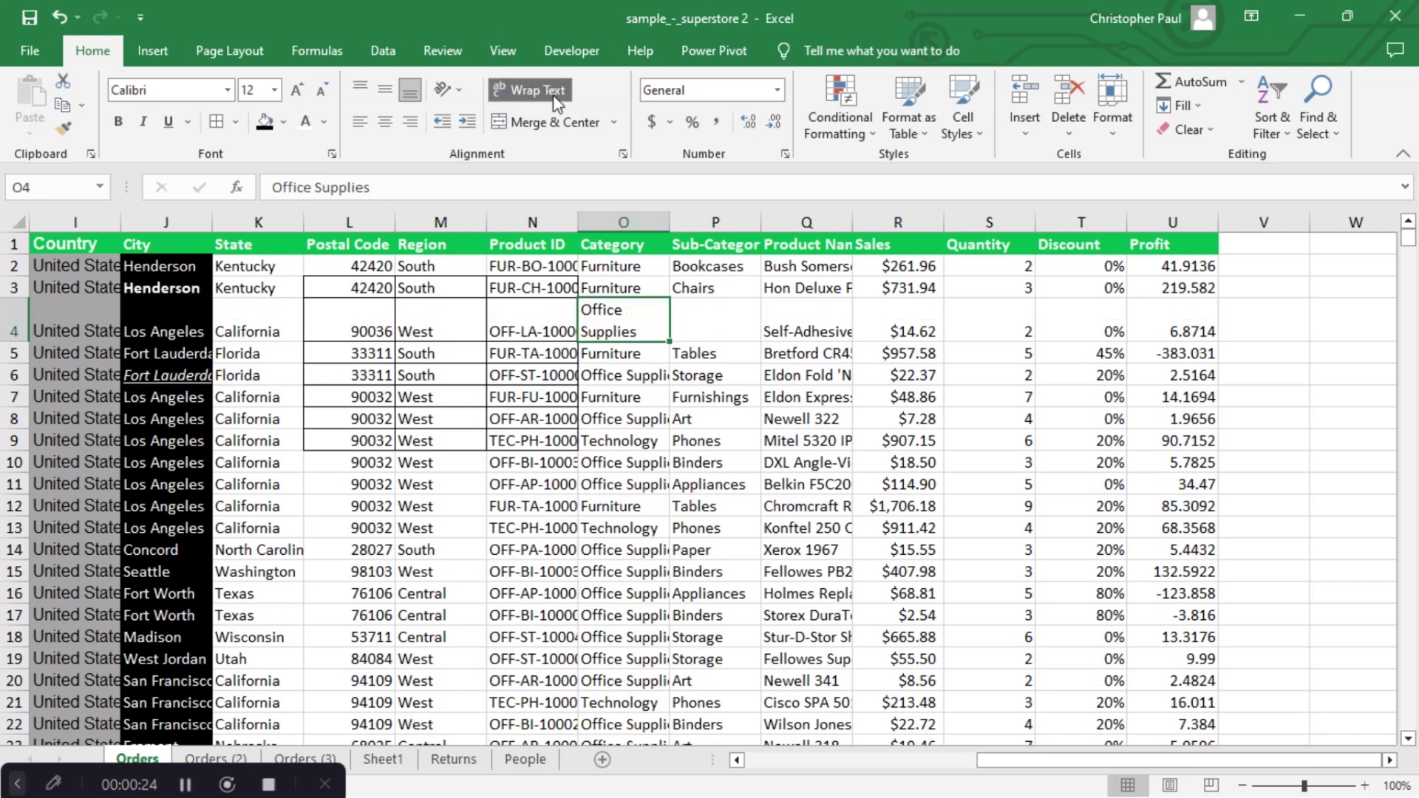
click(655, 380)
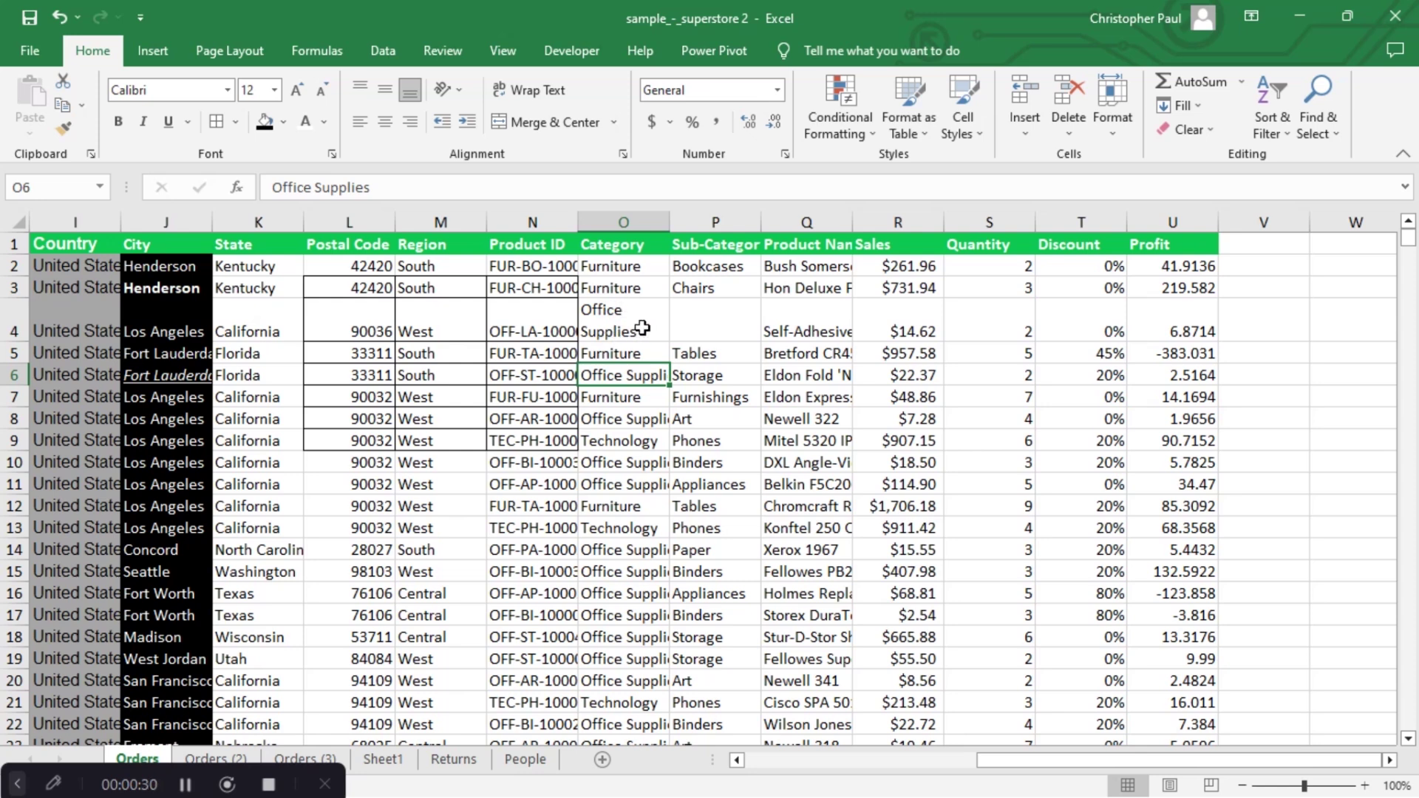
Right-align the wrapped text in O4, then center it horizontally and align it to the top of the cell.
click(642, 327)
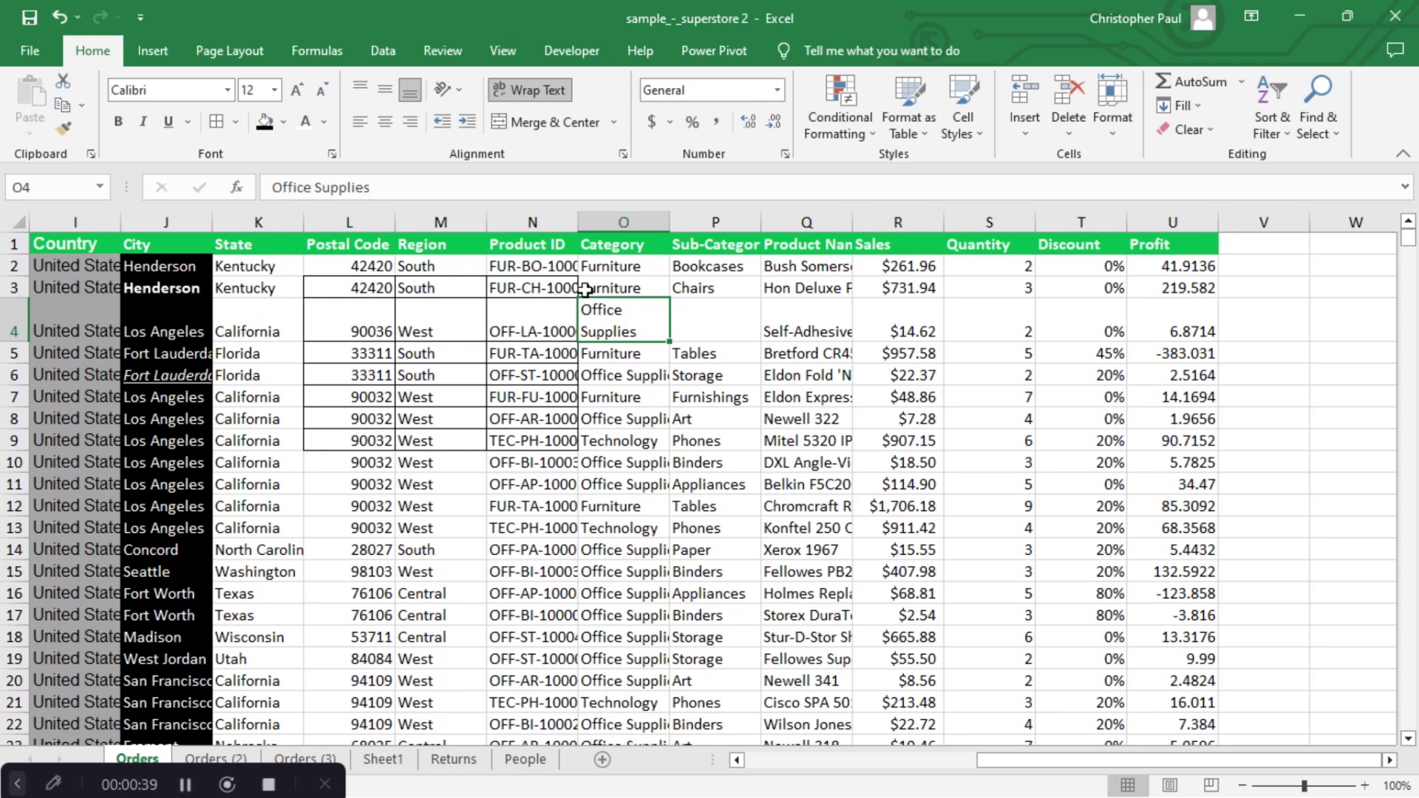
click(412, 122)
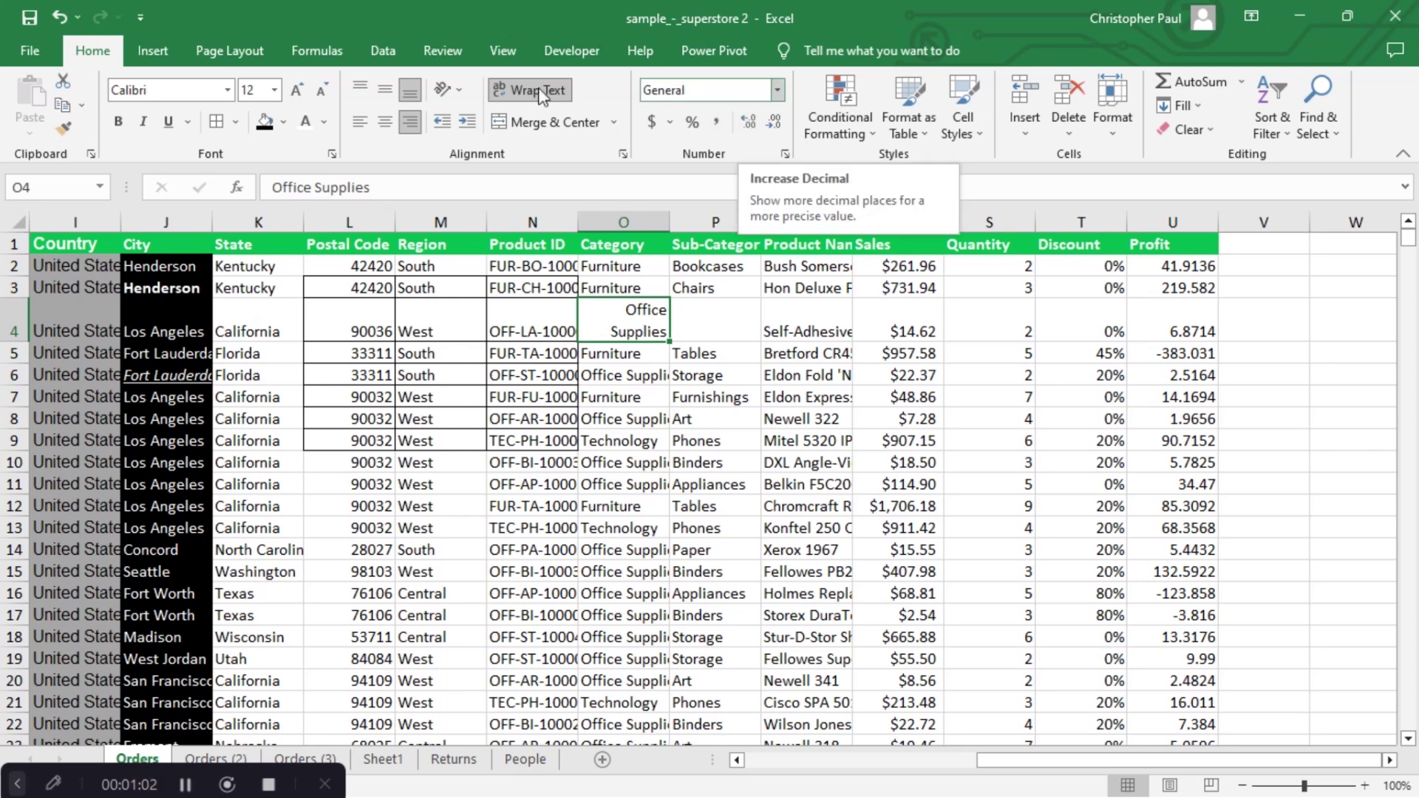
click(386, 122)
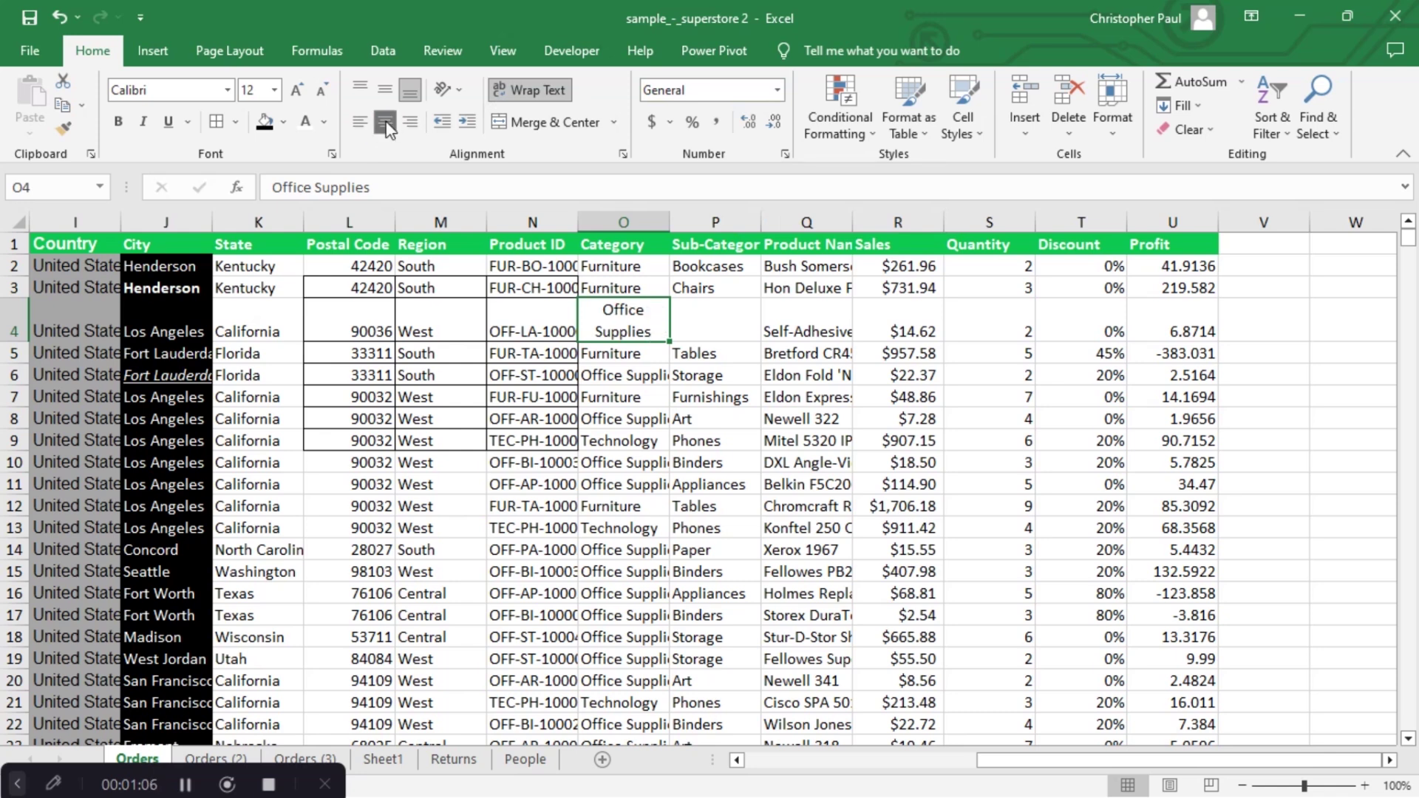
click(362, 81)
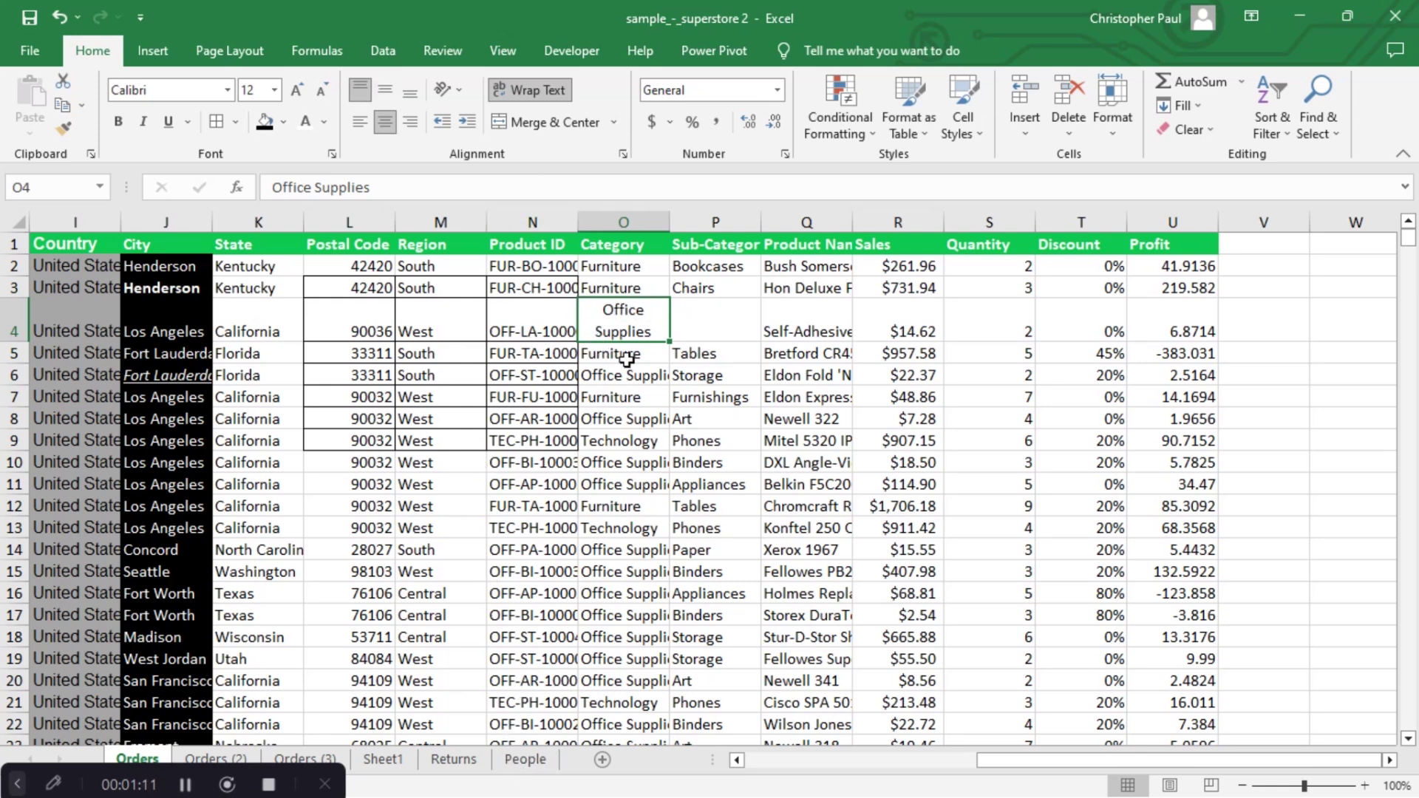
On Sheet1, top-align Florida in the tall cell H11, then center it both vertically and horizontally.
click(384, 763)
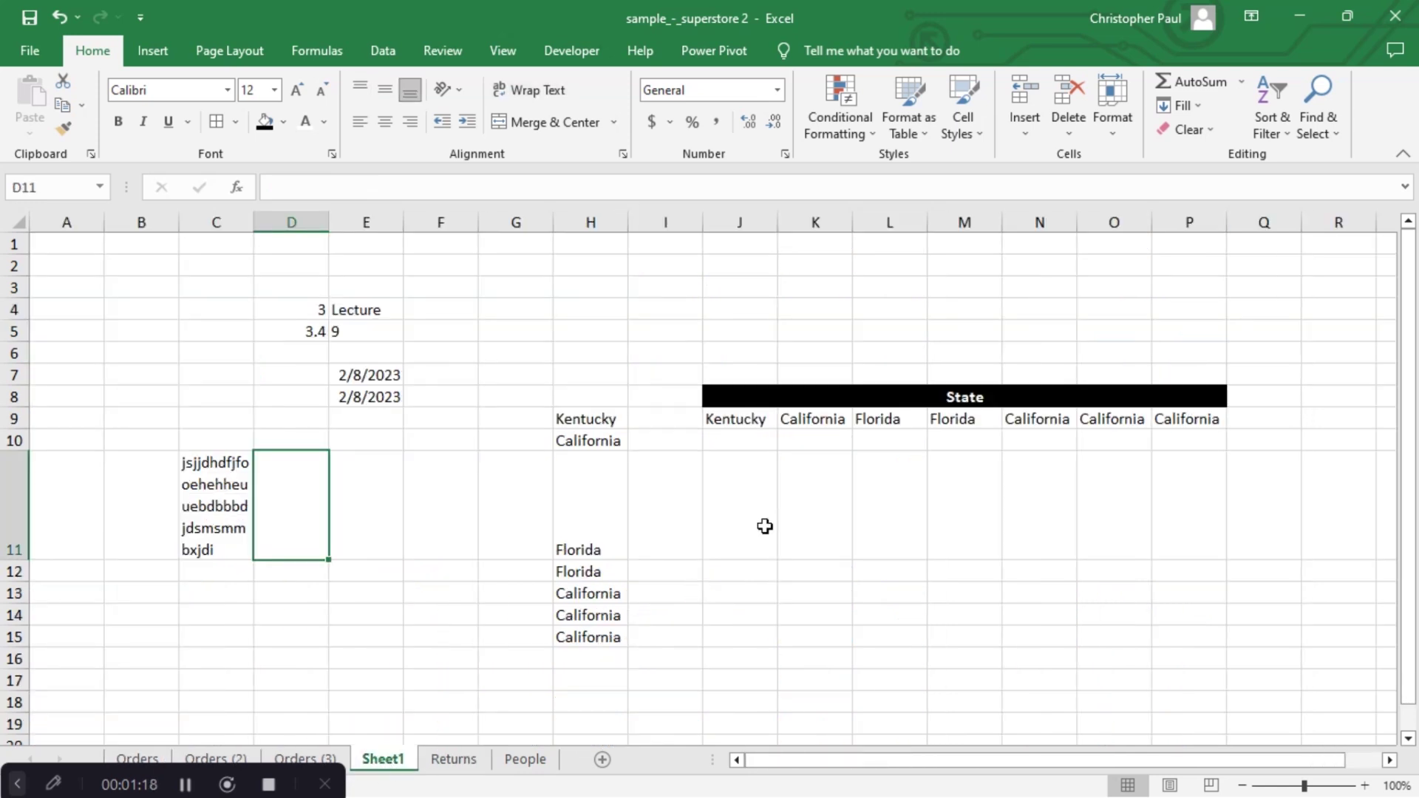
click(604, 538)
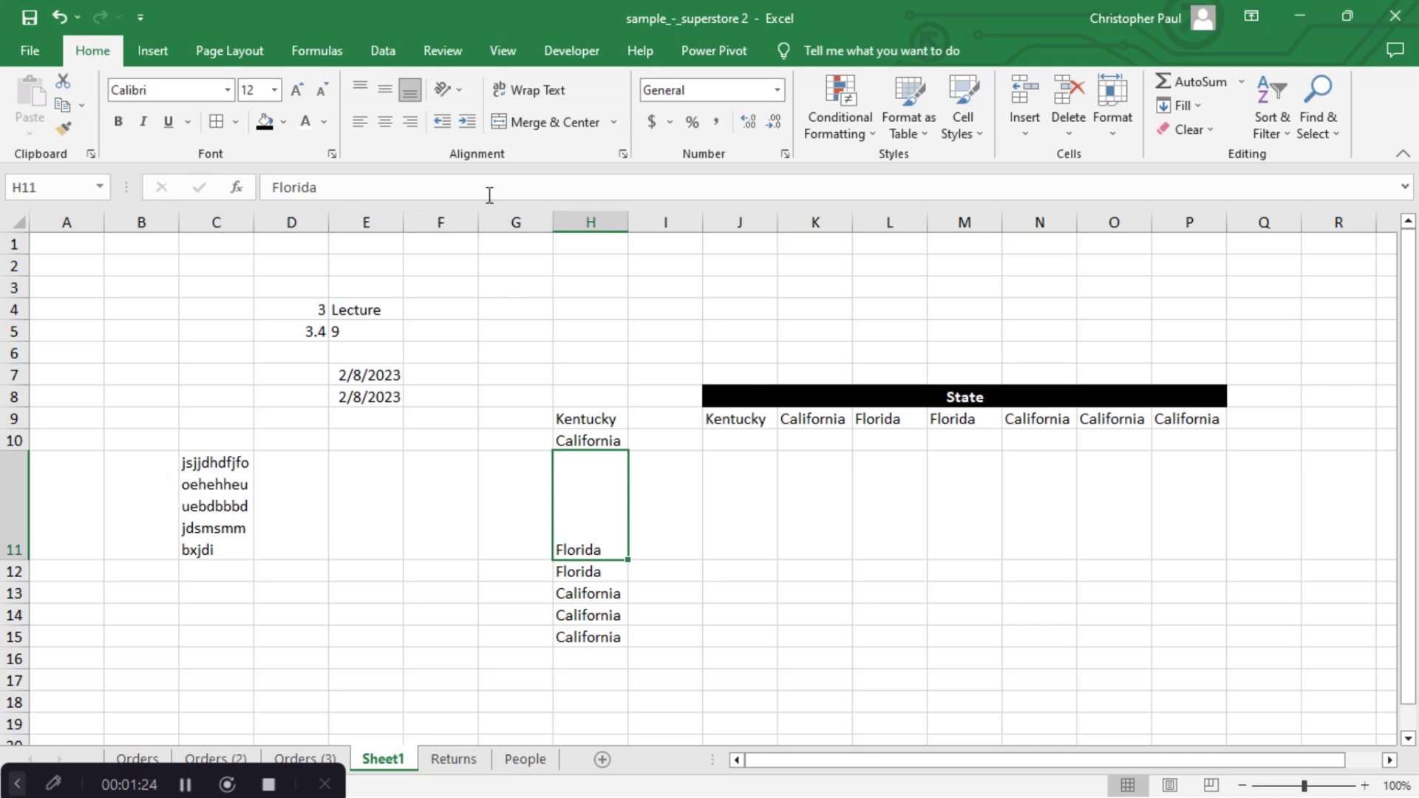
click(364, 92)
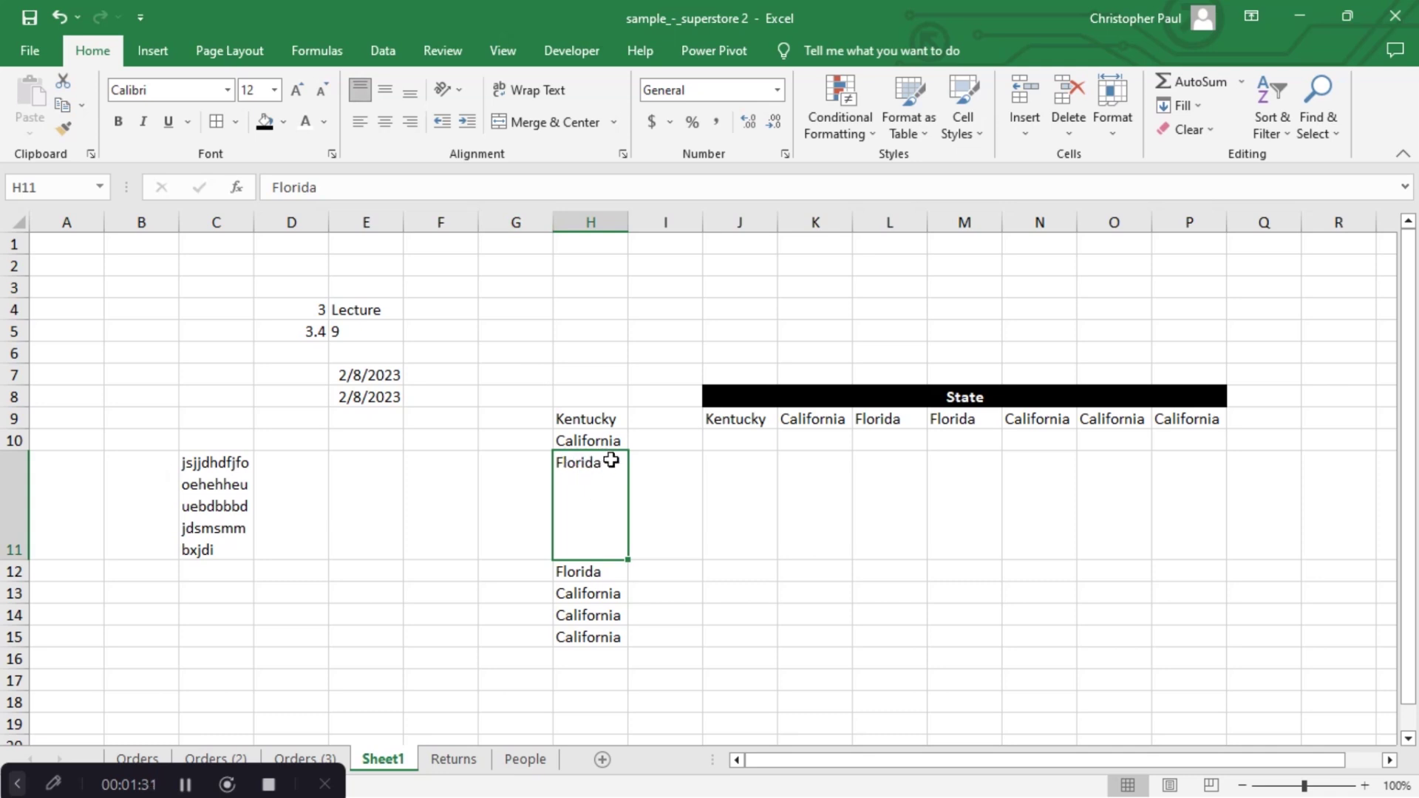
click(393, 96)
click(385, 122)
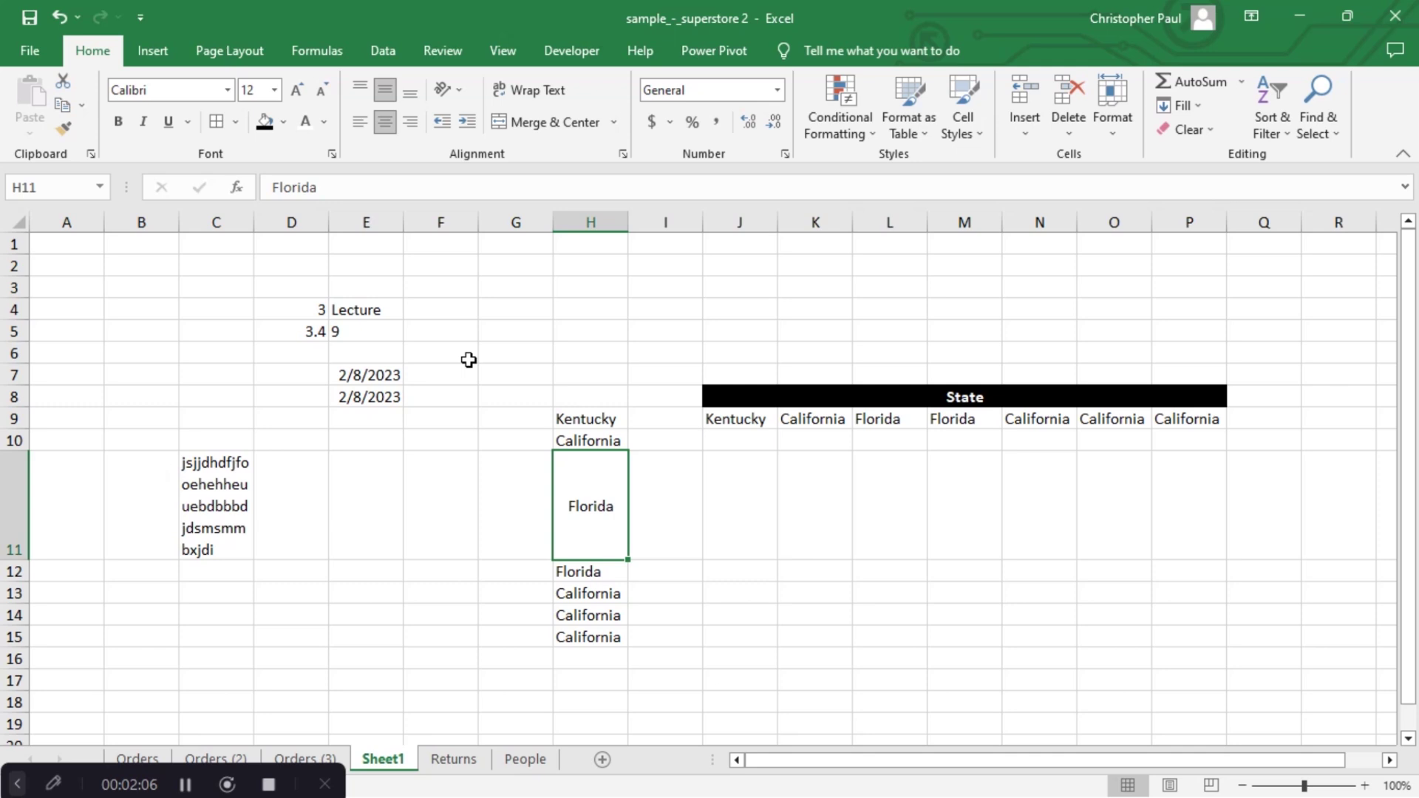
Set the font size of Florida in H11 to 16, then grow and shrink it in steps, ending at 18.
click(275, 89)
click(249, 231)
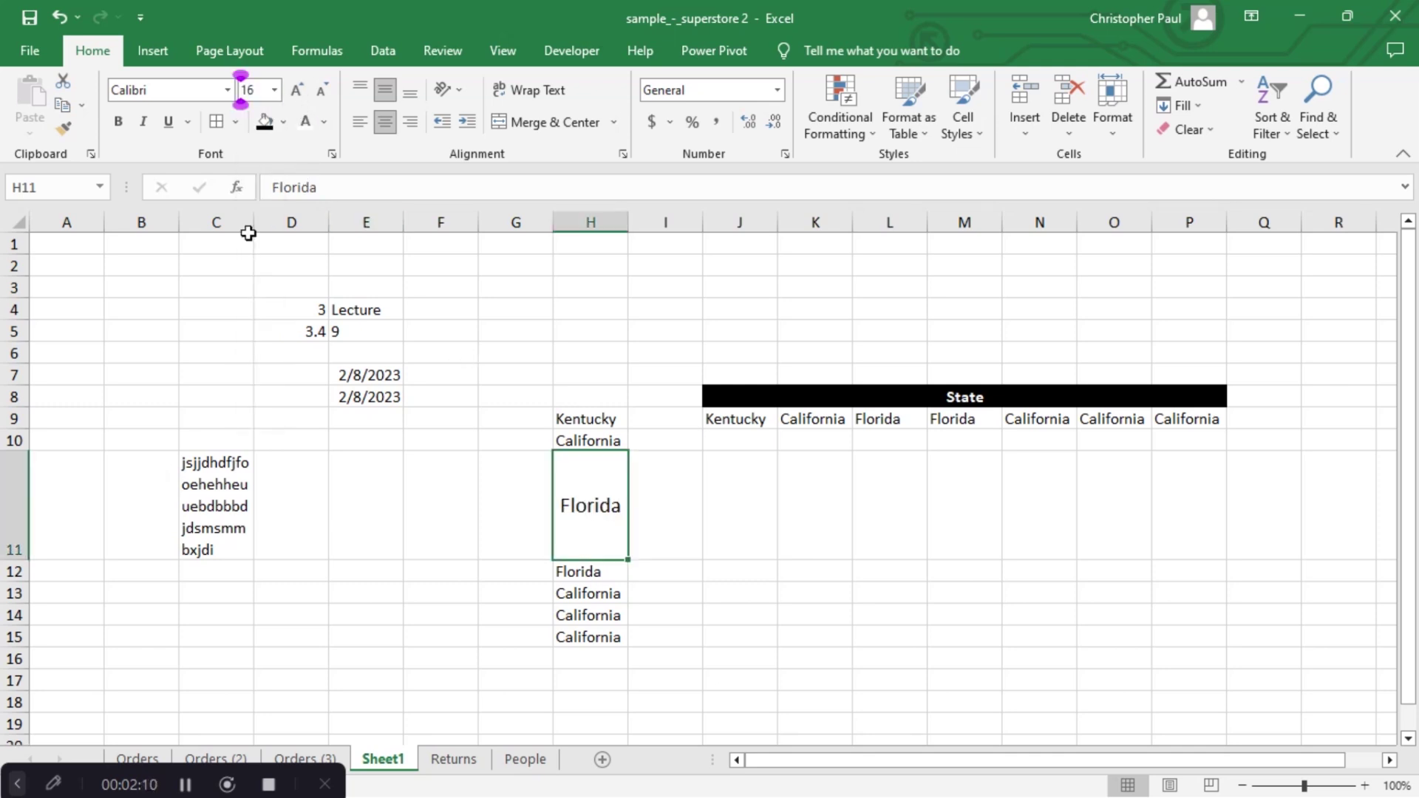
click(295, 94)
click(318, 90)
click(296, 92)
click(320, 92)
click(302, 95)
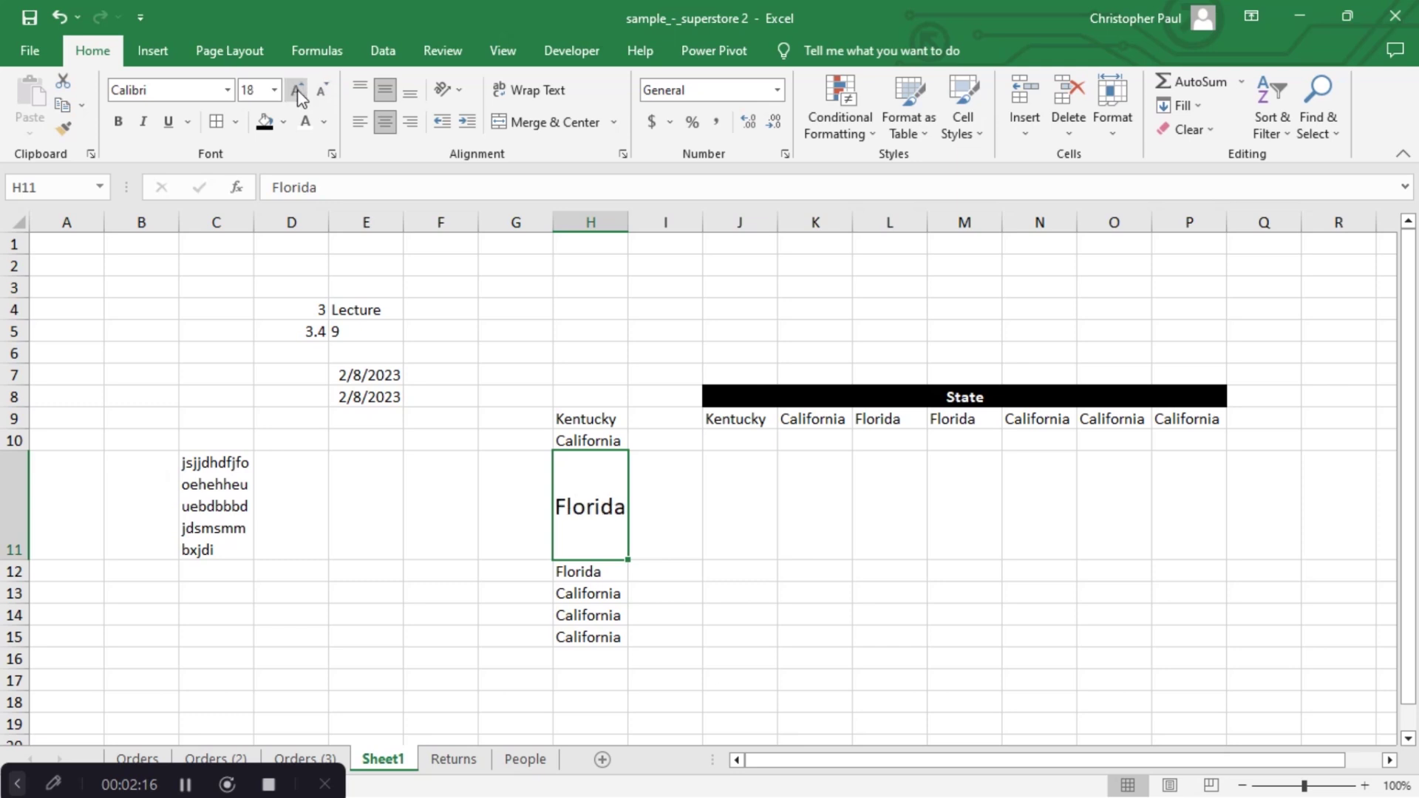
click(676, 516)
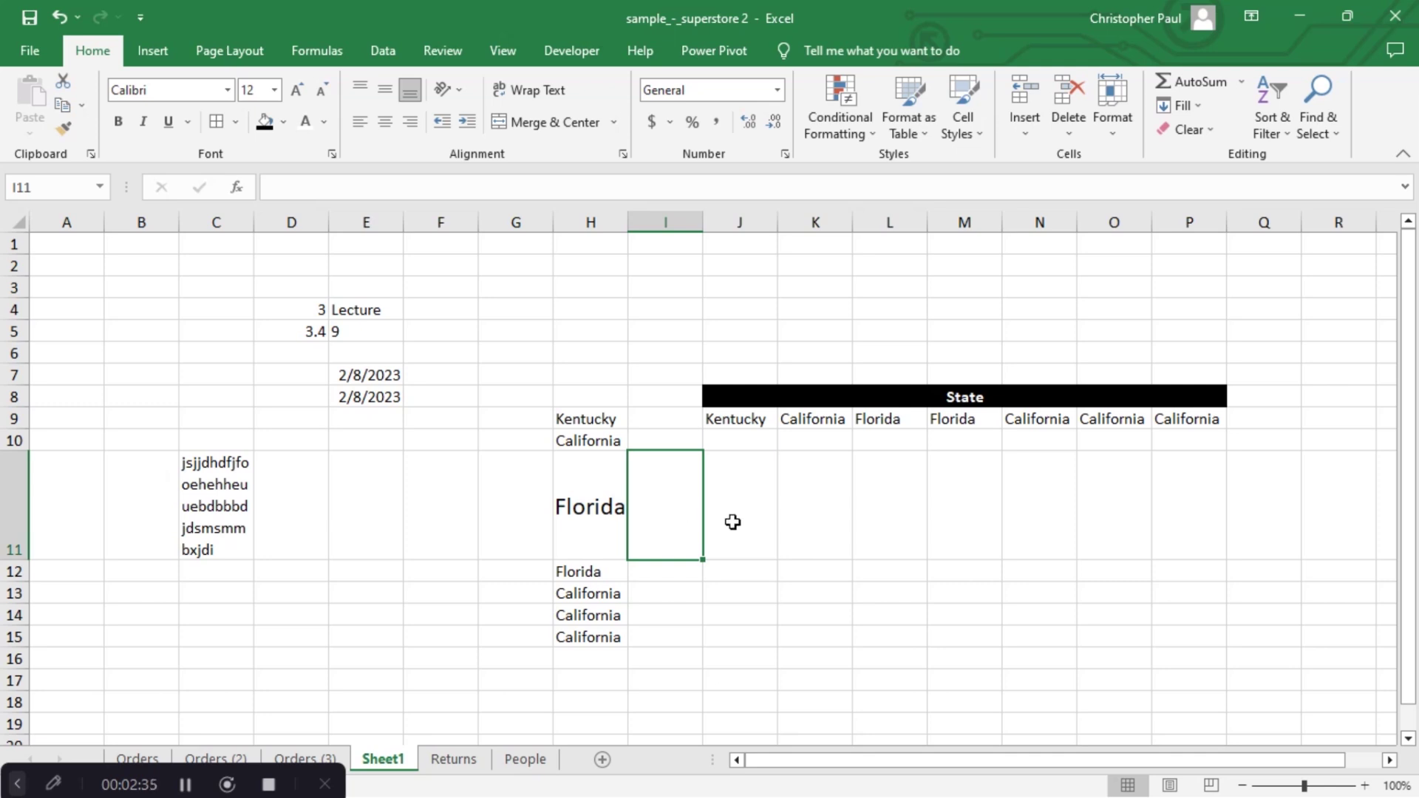
click(752, 489)
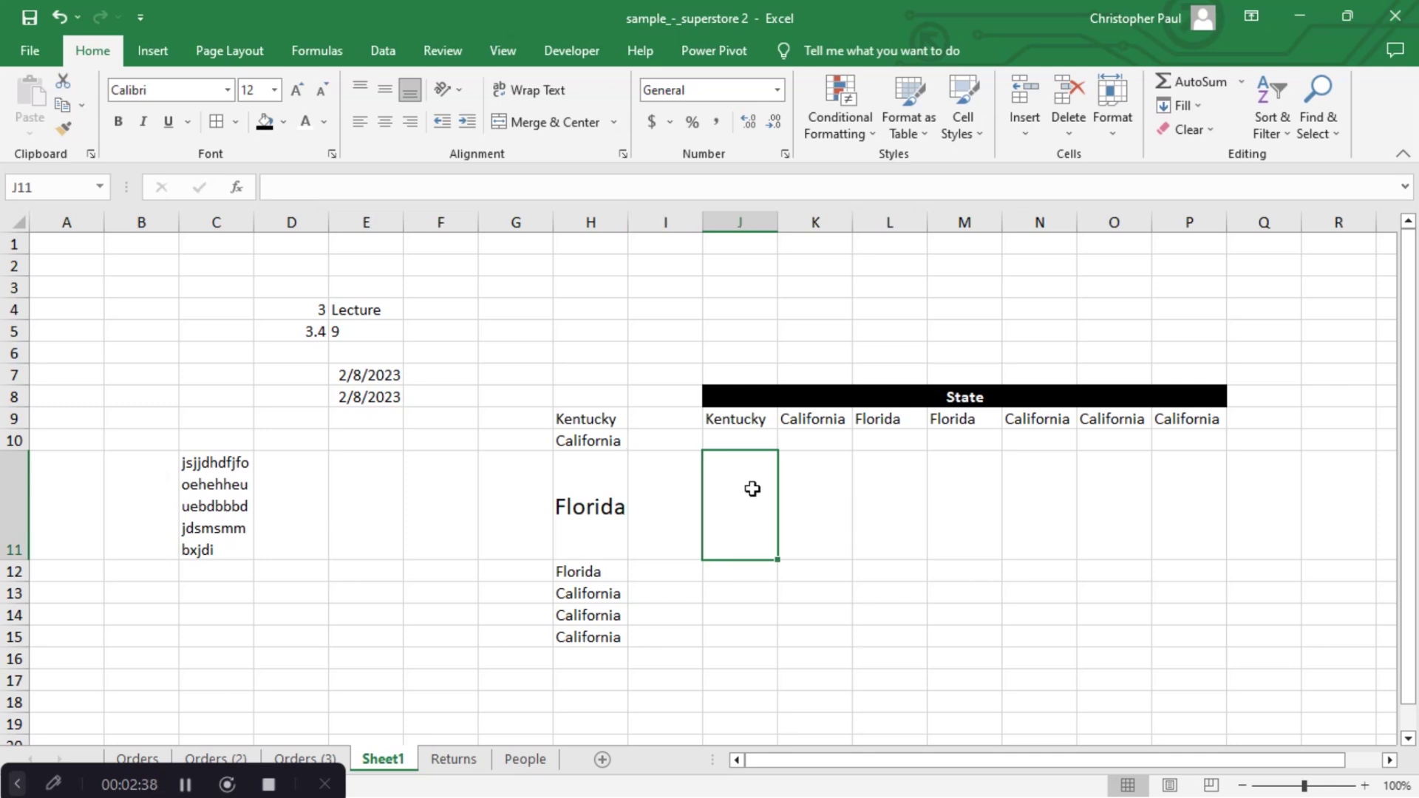
click(670, 499)
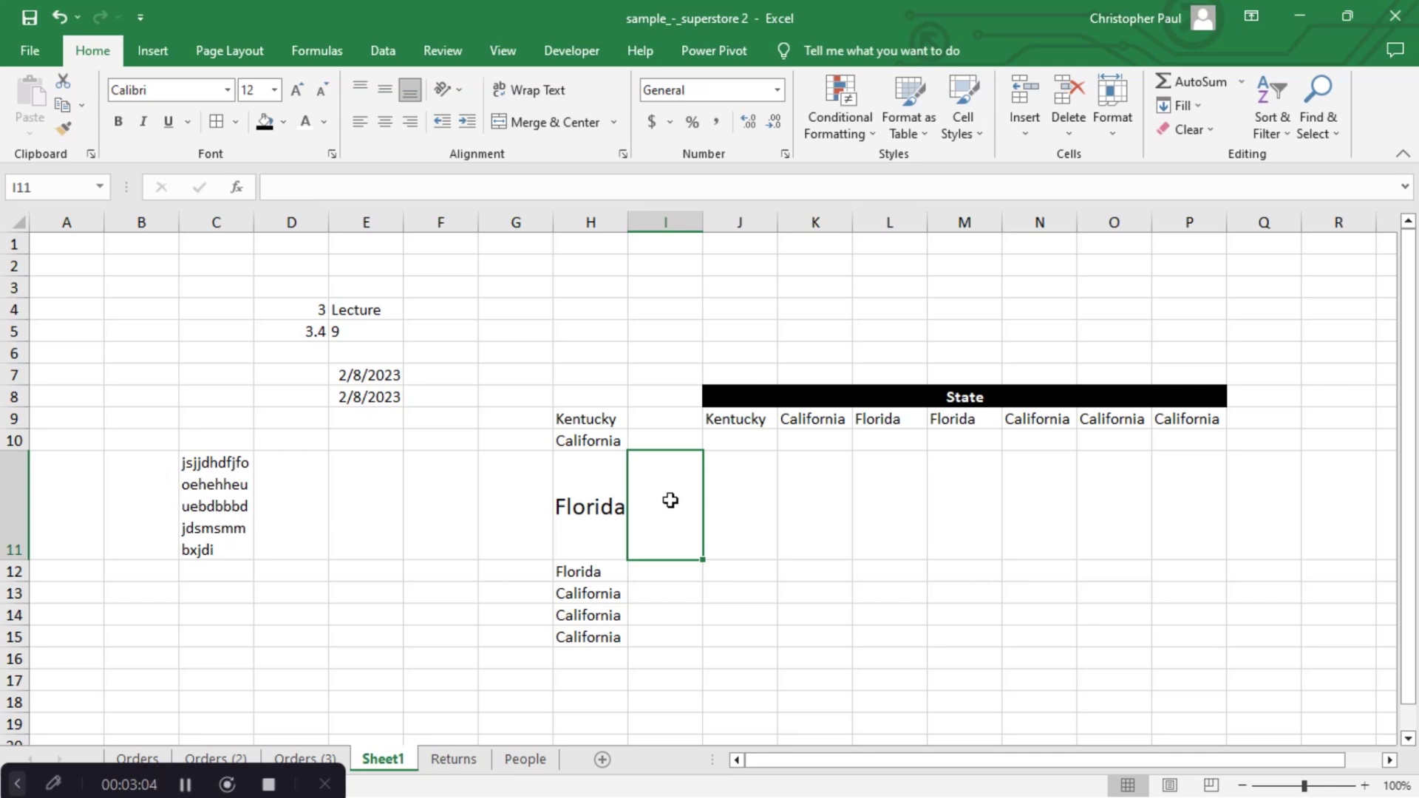
click(614, 123)
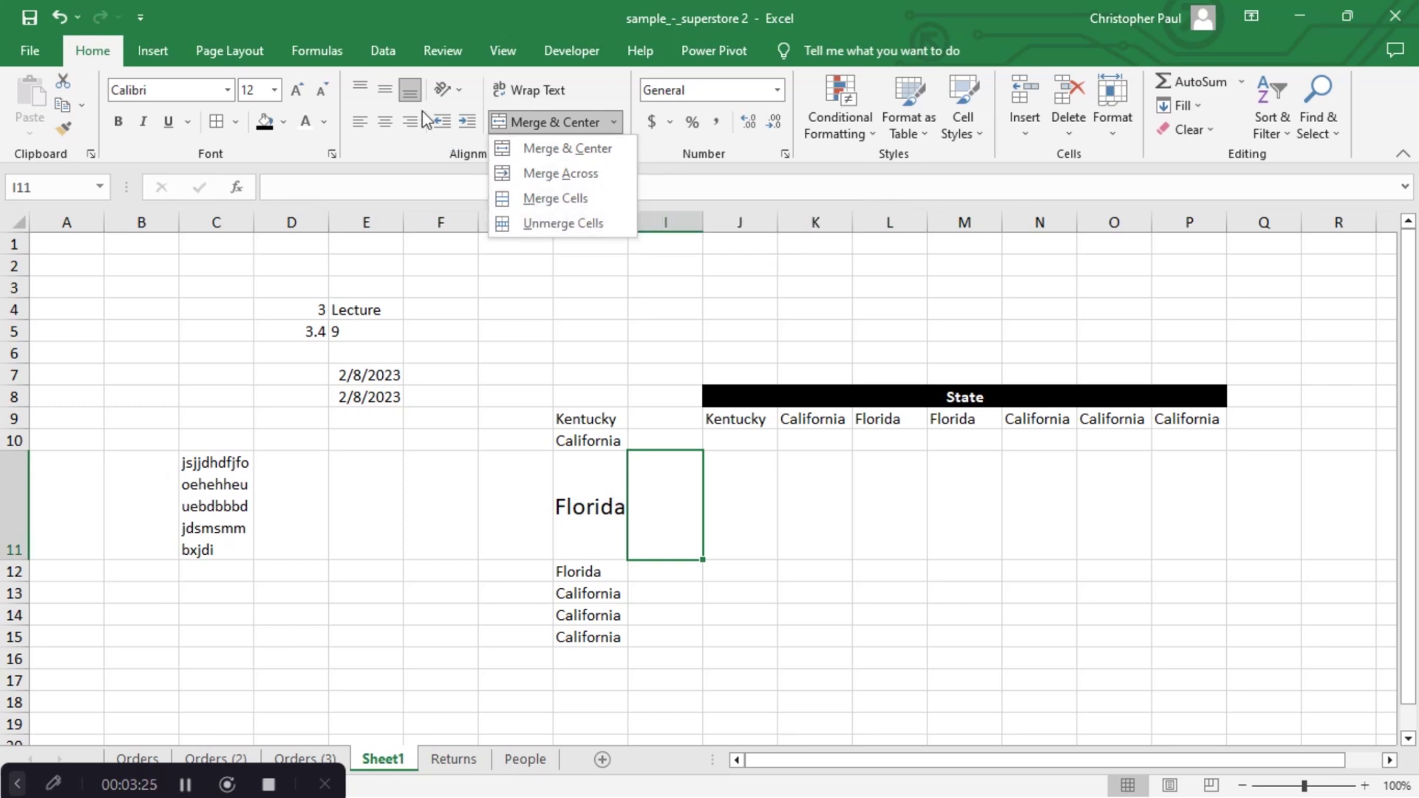
click(460, 88)
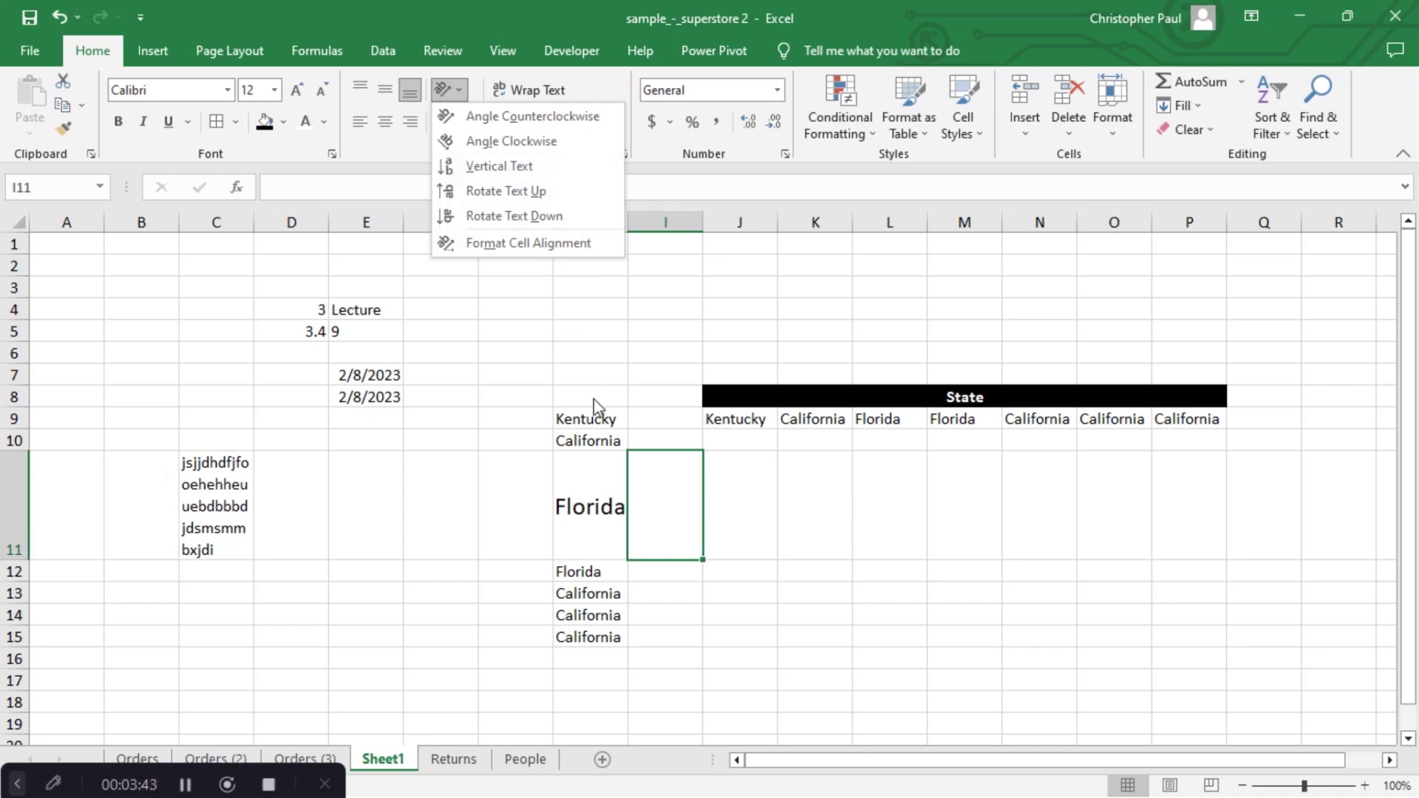
Select the enlarged Florida cell H11.
click(606, 477)
click(605, 477)
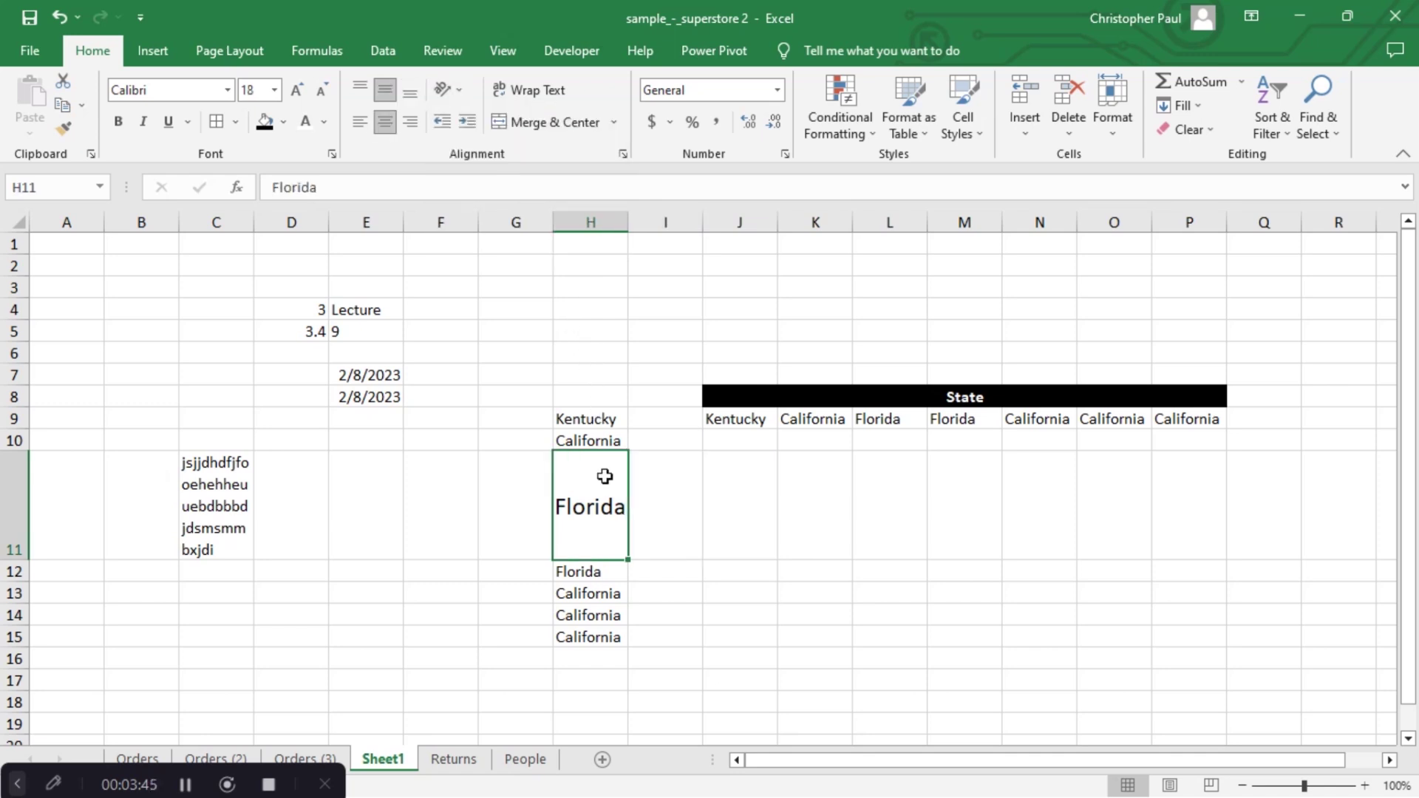